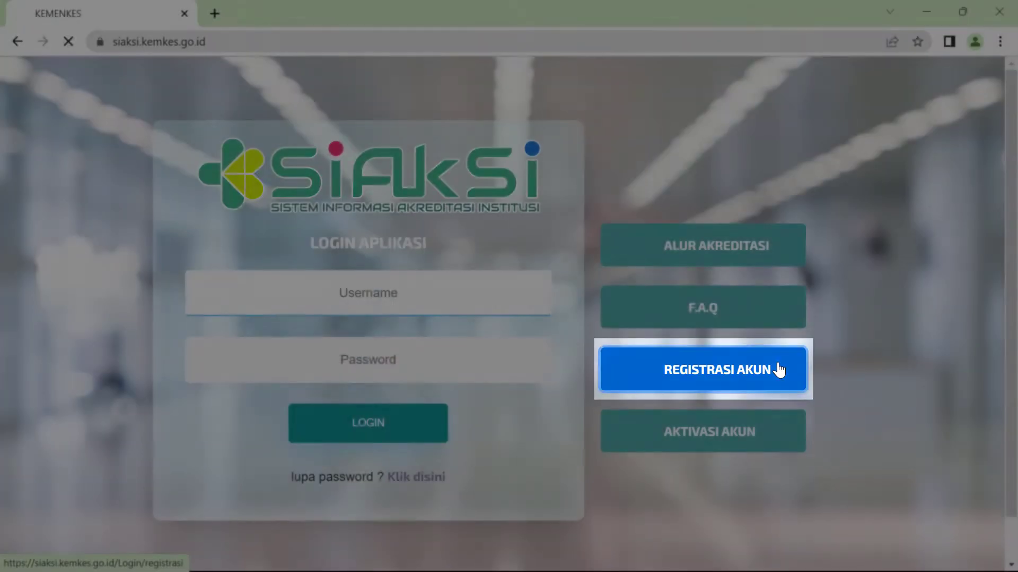
- On the account registration form, attach the SK Pendirian Institusi PDF and agree to the terms and conditions
left_click(783, 377)
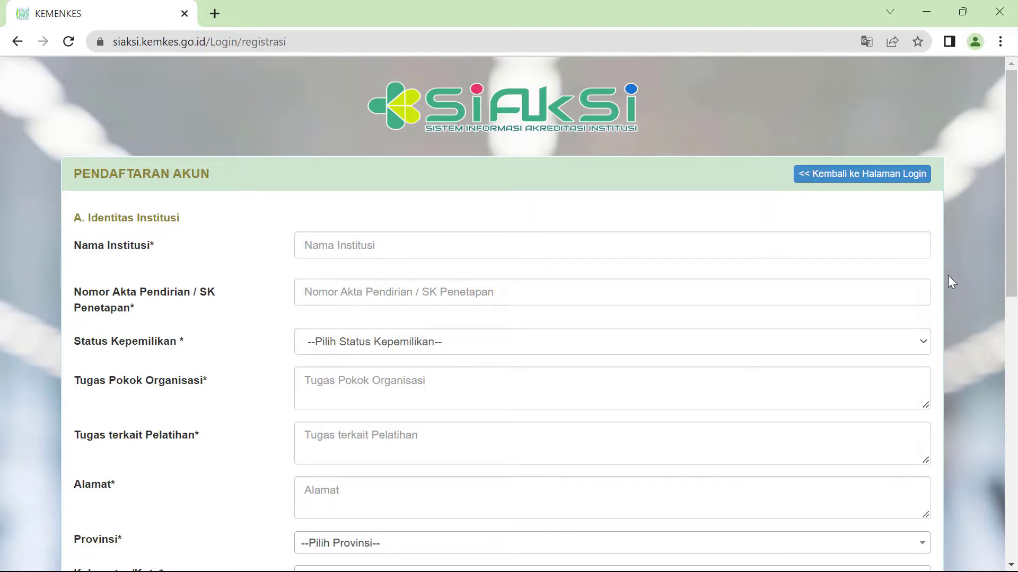
scroll(944, 279, "down", 1)
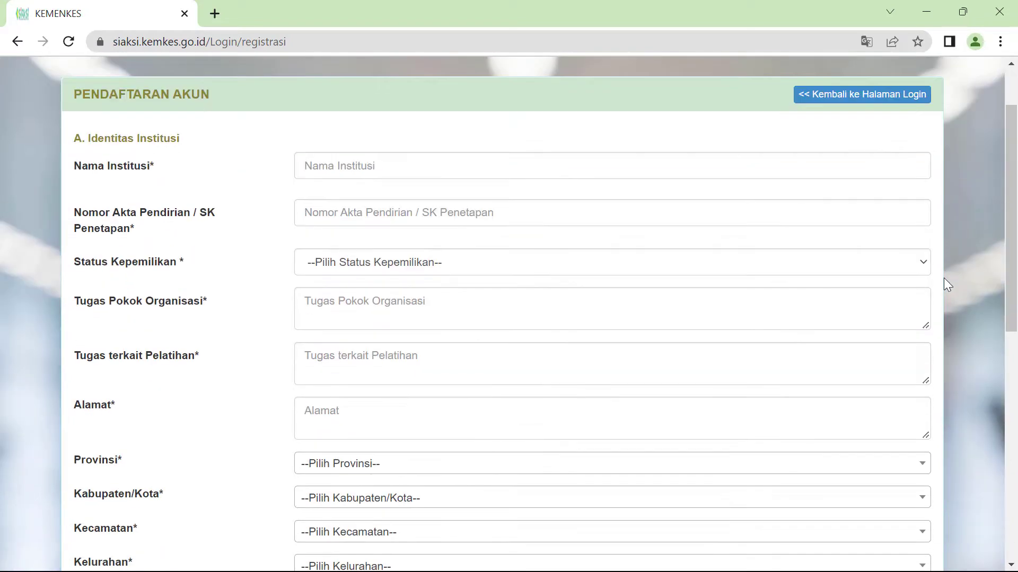
scroll(943, 278, "down", 7)
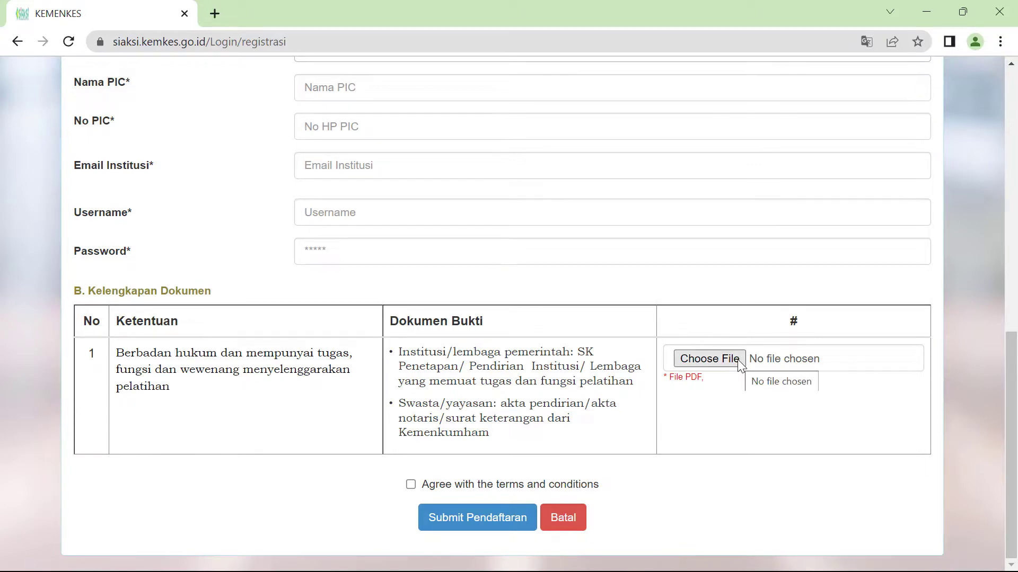
left_click(709, 359)
scroll(578, 331, "down", 5)
left_click(583, 196)
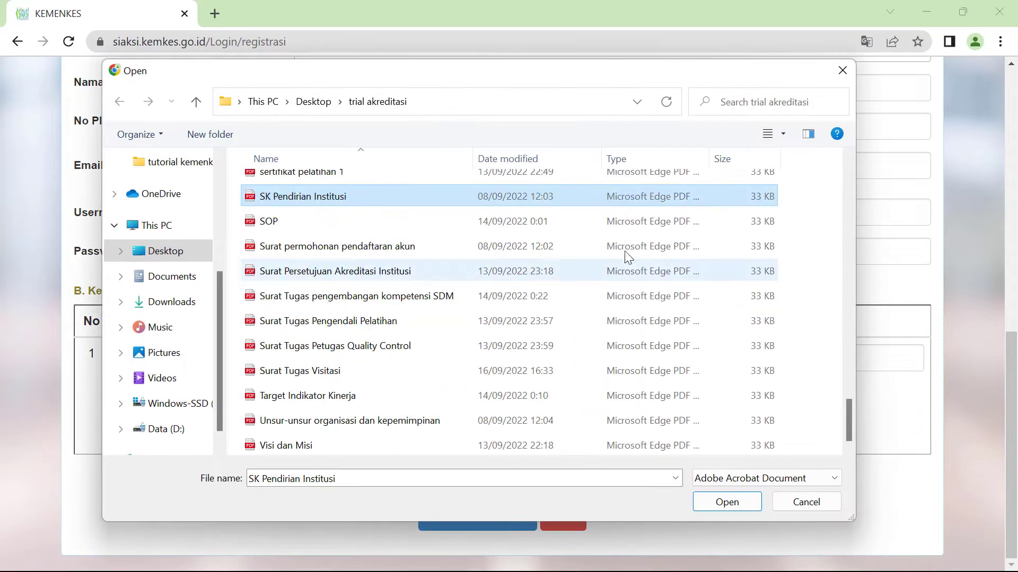
left_click(727, 502)
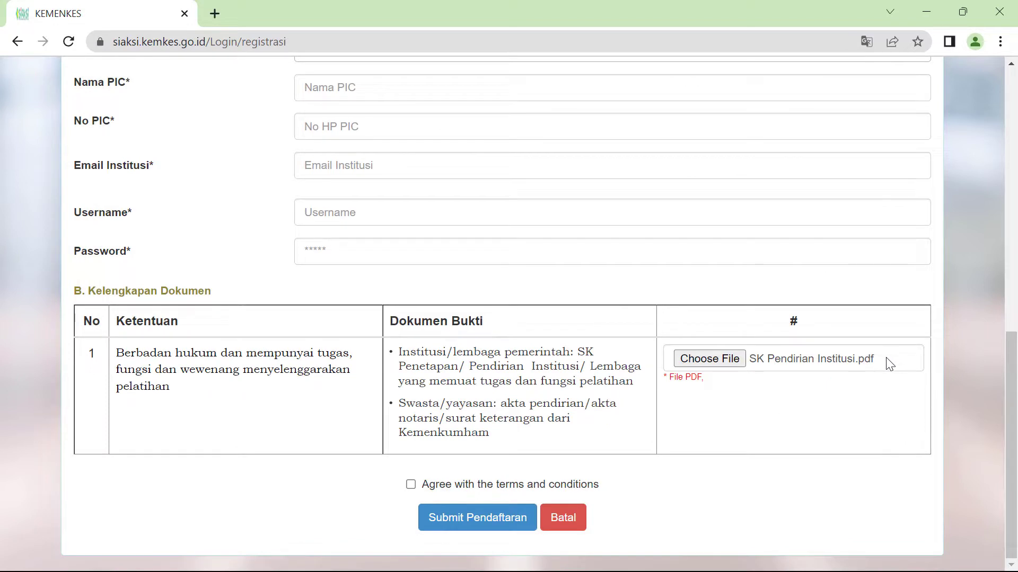
left_click(410, 484)
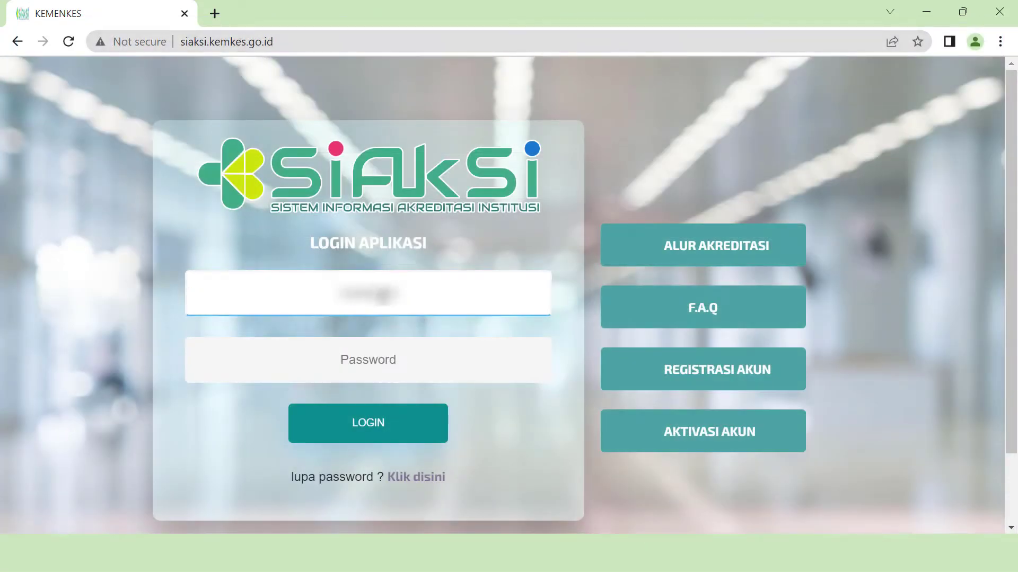
- Log in to SIAKSI with the institution's username and account password
key("Caps_Lock")
type("admin")
double_click(383, 296)
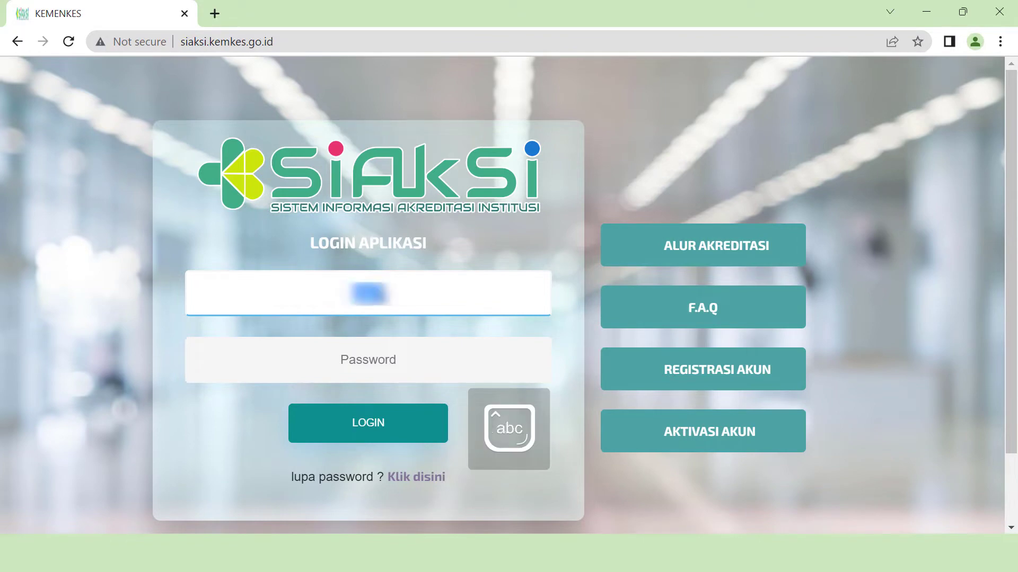
left_click(369, 376)
type("123456")
left_click(391, 420)
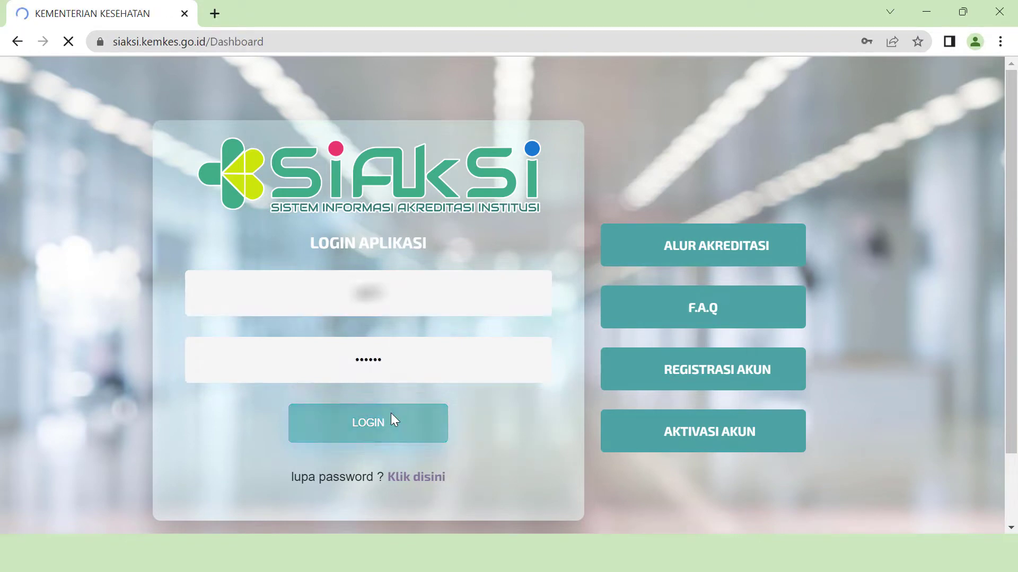
left_click(893, 268)
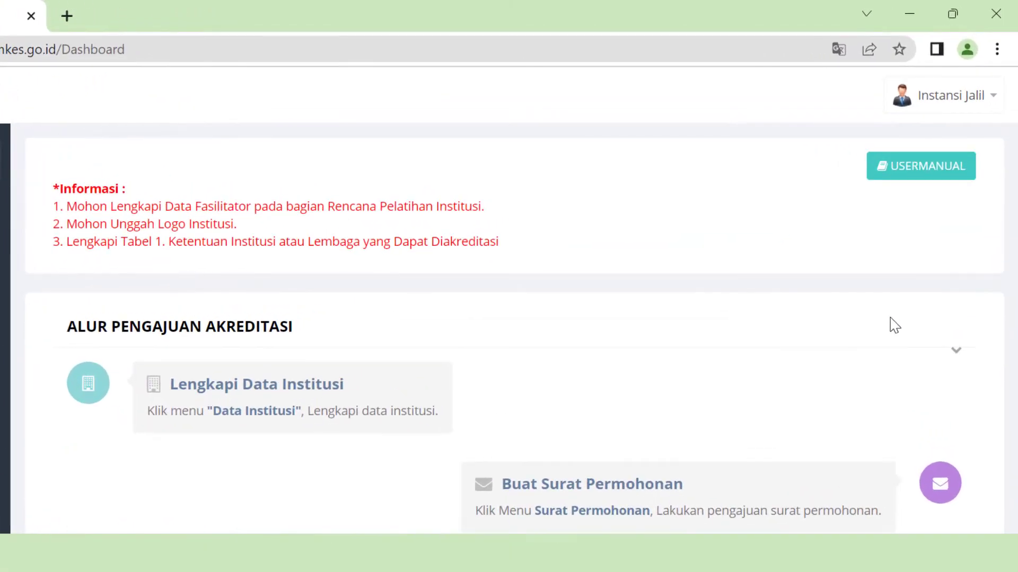
scroll(913, 295, "down", 2)
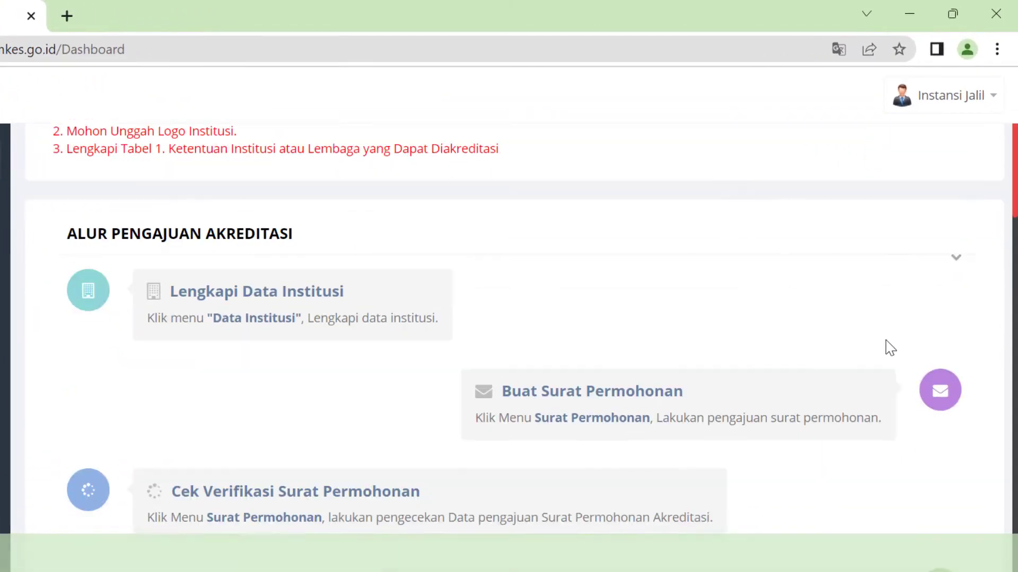
scroll(890, 348, "down", 2)
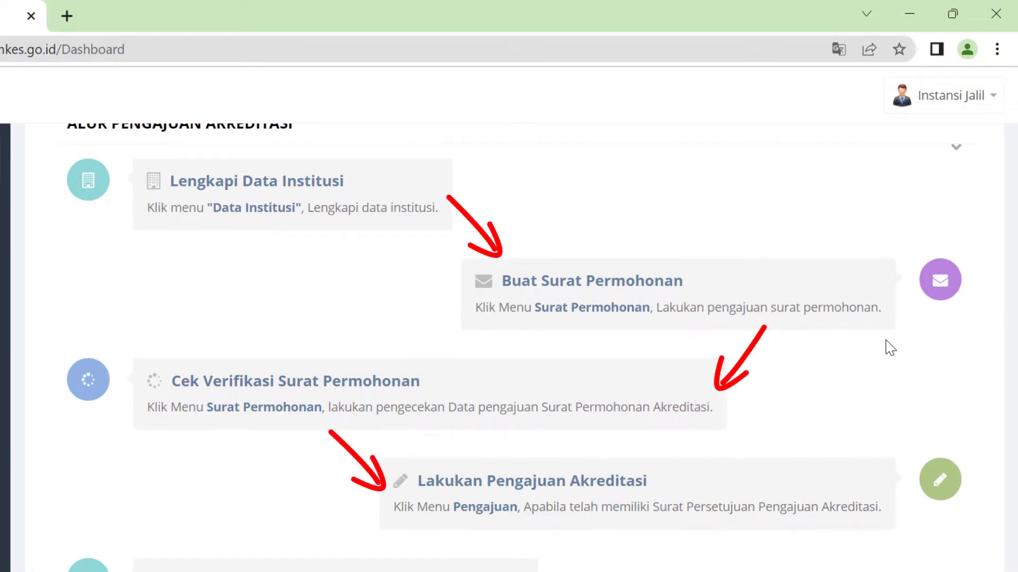
scroll(890, 348, "down", 7)
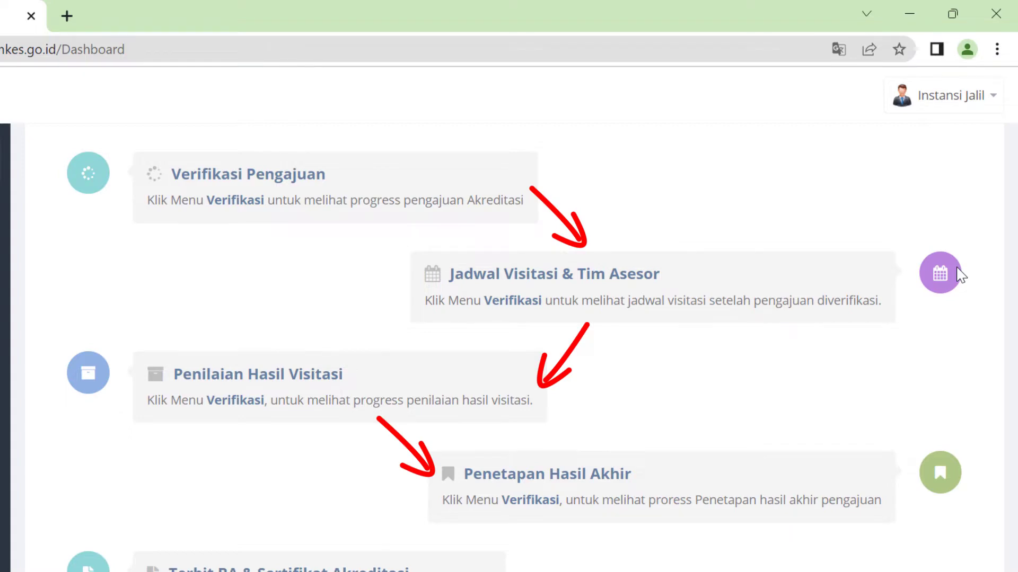
scroll(901, 356, "down", 4)
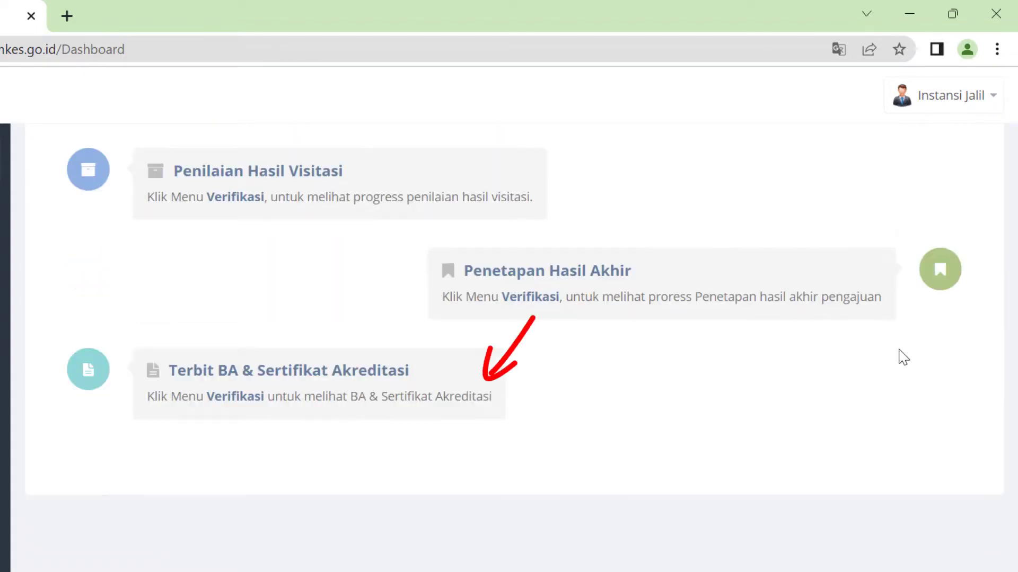
scroll(901, 357, "up", 12)
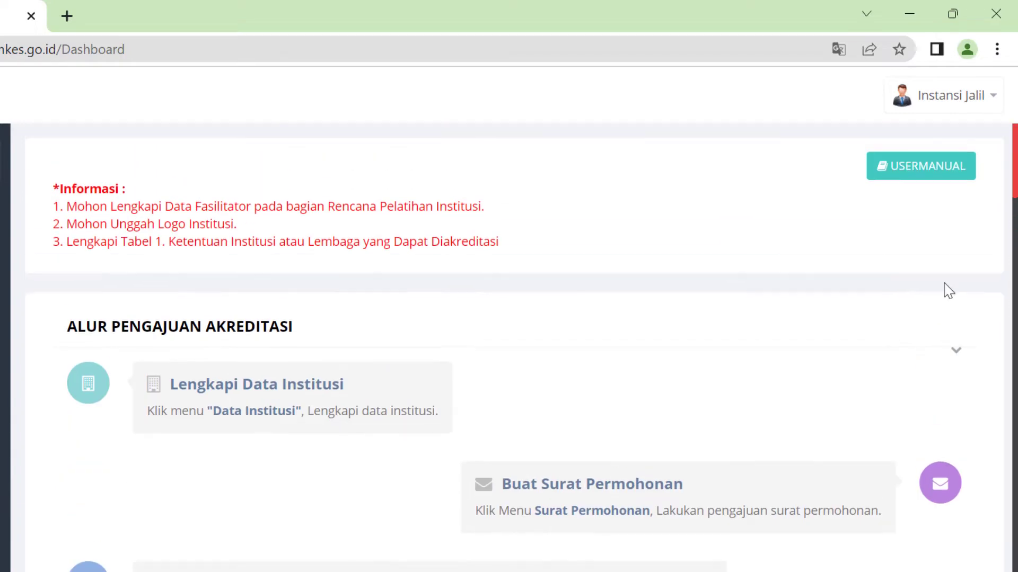
left_click(986, 99)
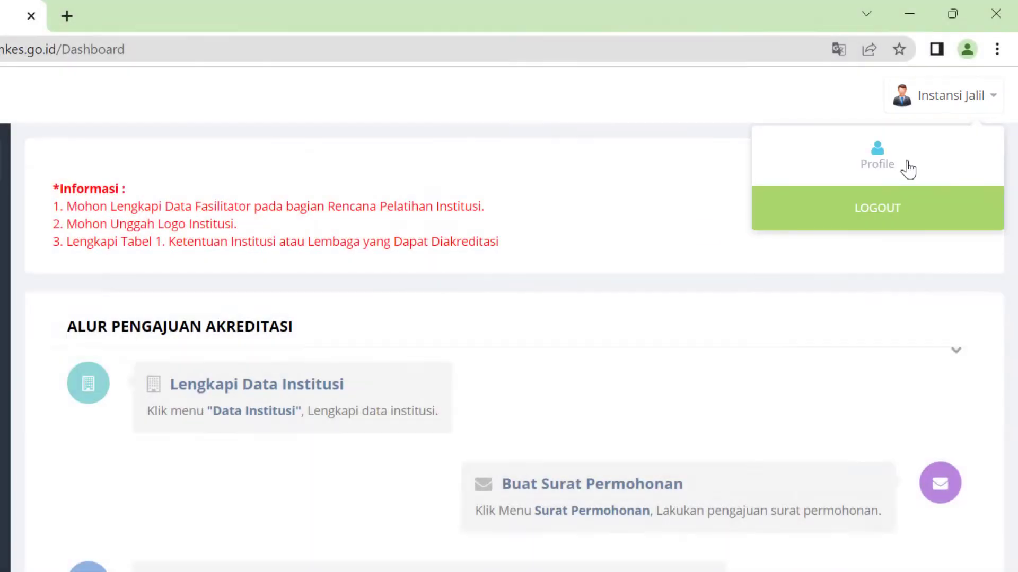
left_click(906, 167)
left_click(977, 96)
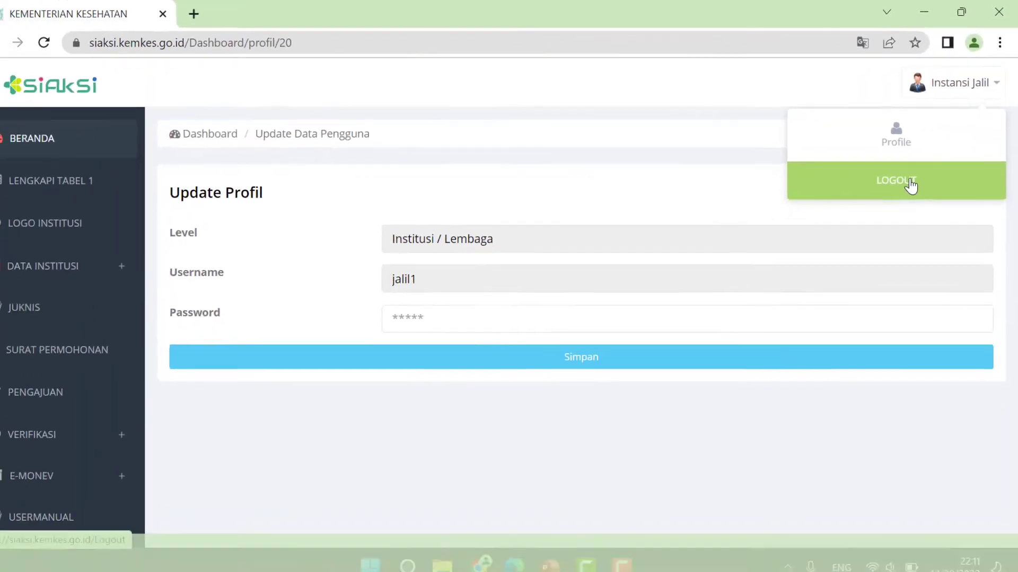
left_click(53, 139)
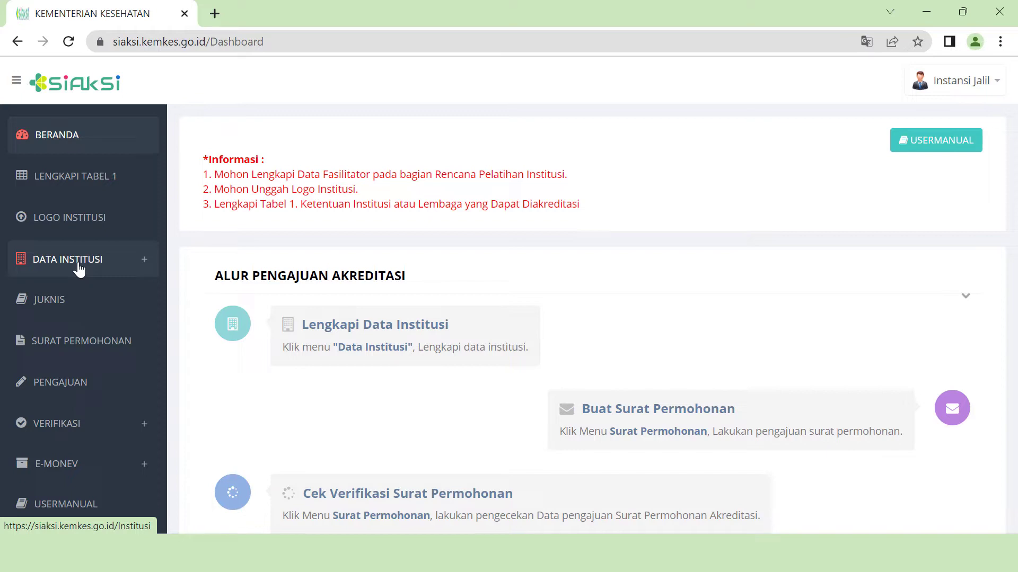
- Open the Data Institusi page from the DATA INSTITUSI menu
left_click(85, 265)
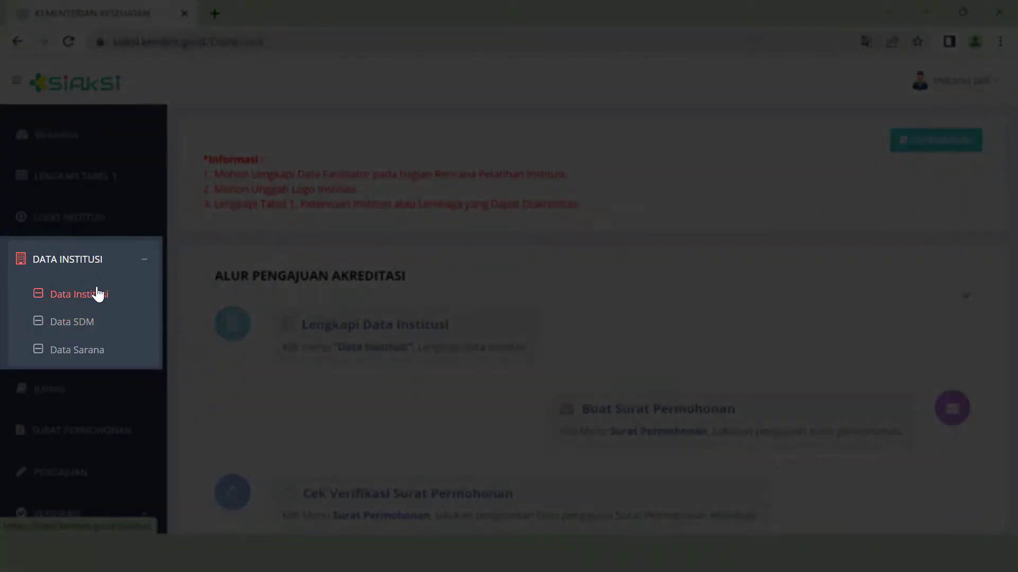
left_click(98, 294)
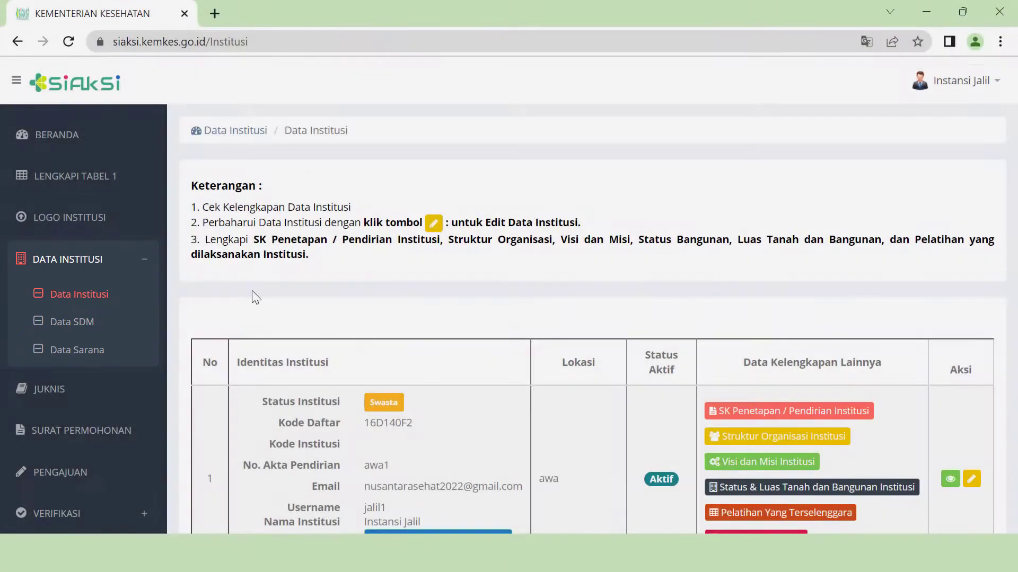
scroll(484, 332, "down", 3)
scroll(981, 351, "up", 1)
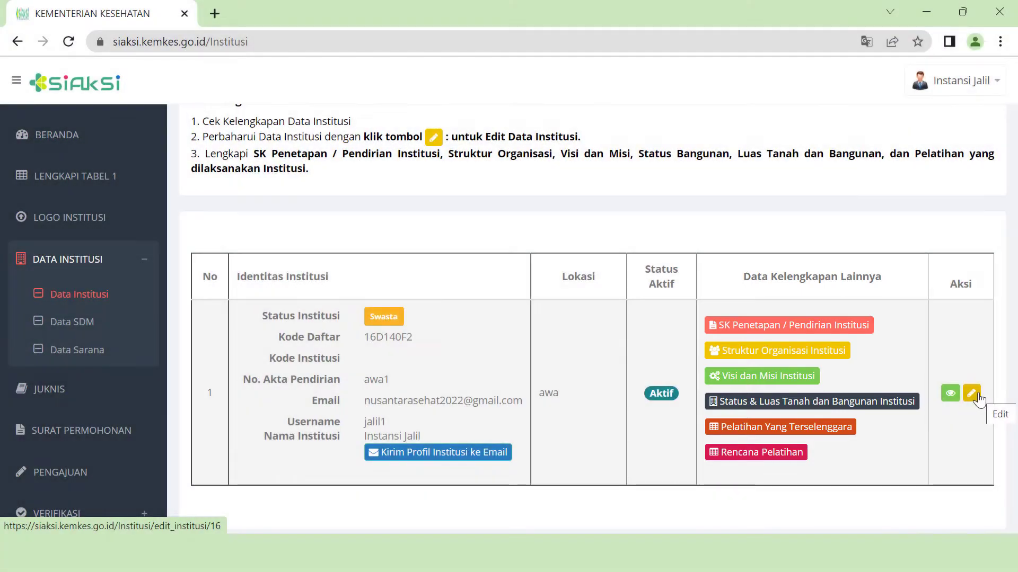
- Fill the SK Penetapan form with No SK 1234SKSEMENTARA, date 12092022, and the SK Pendirian Institusi PDF
left_click(805, 325)
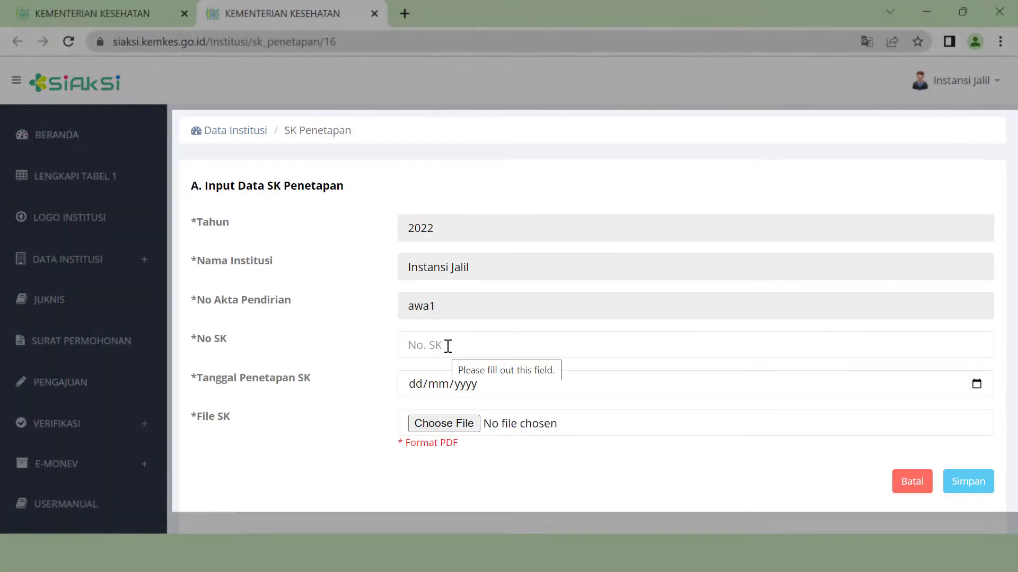
left_click(448, 346)
type("1234SKSEMENTARA")
left_click(417, 385)
type("12092022")
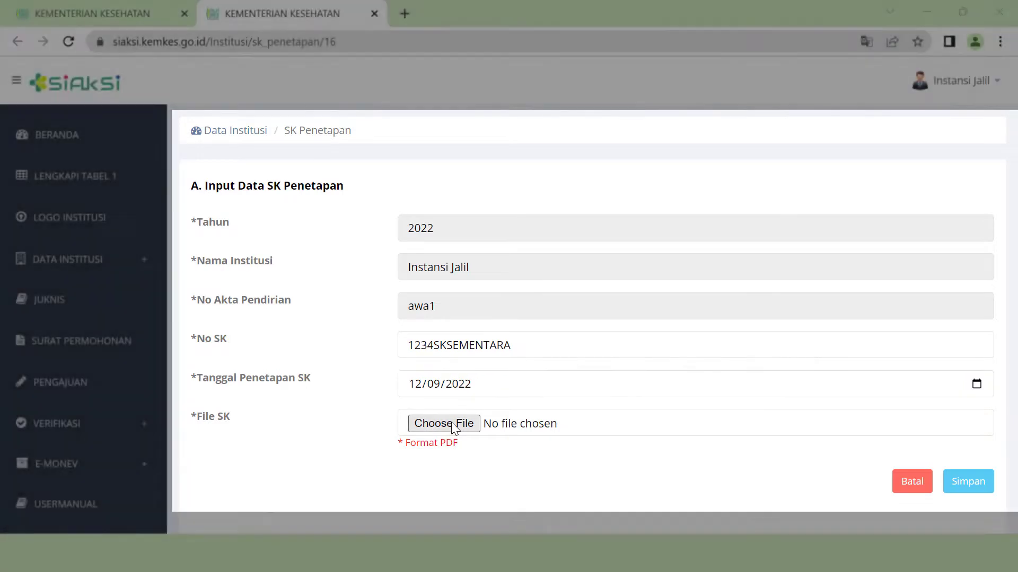
left_click(451, 423)
left_click(268, 377)
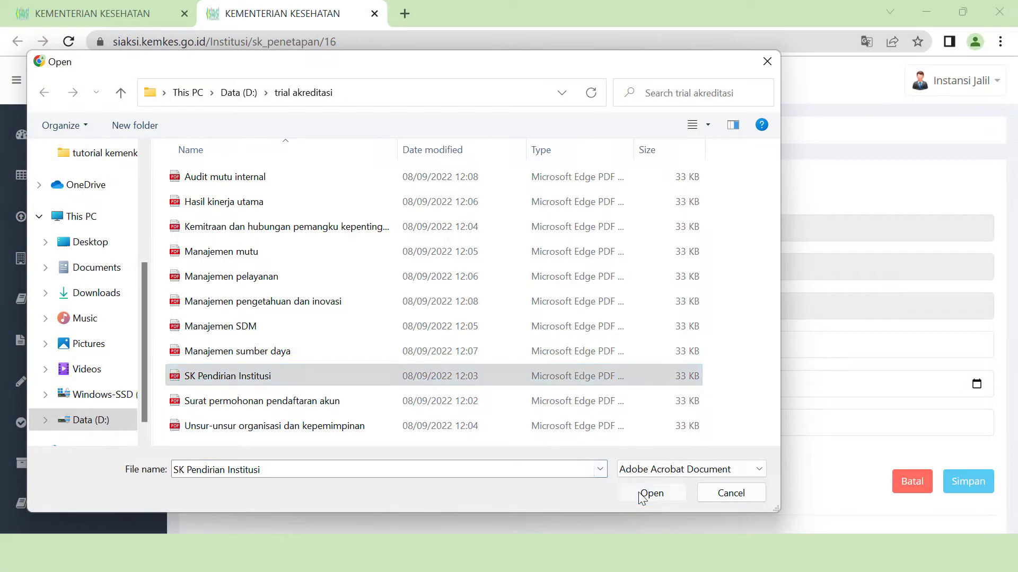
left_click(638, 492)
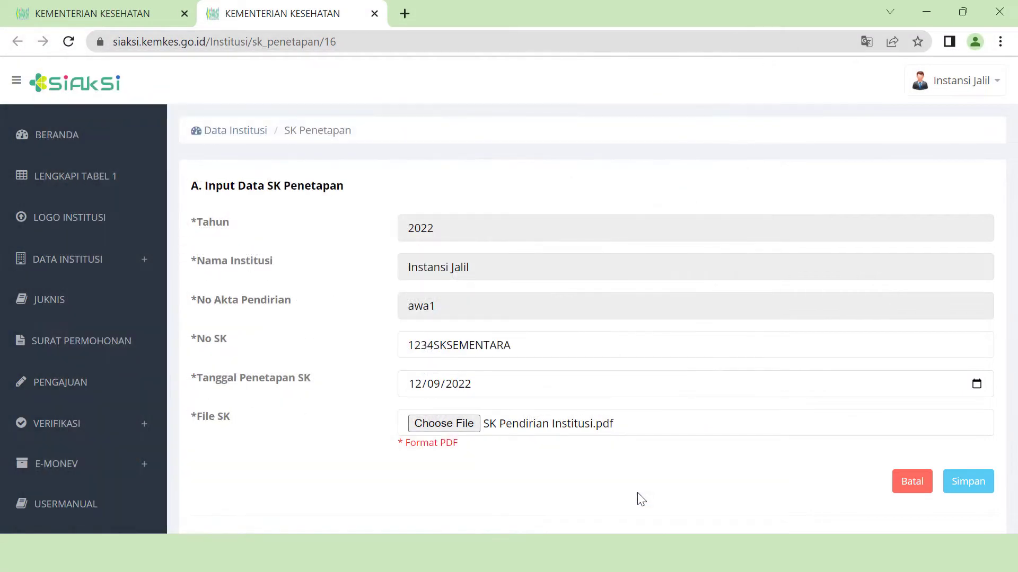
- Save the SK Penetapan record and highlight its SK number in the table
left_click(978, 481)
left_click(973, 481)
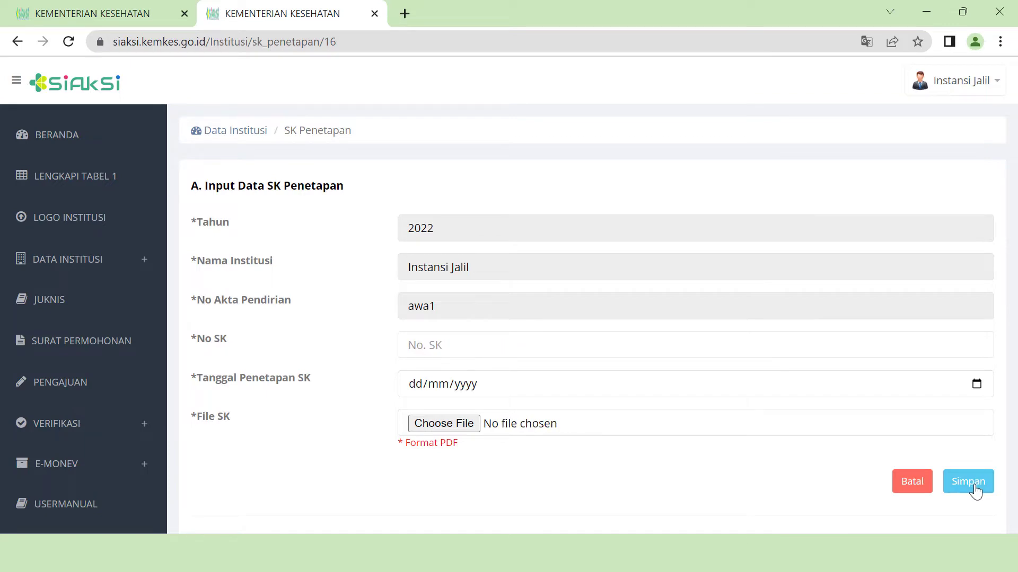
scroll(794, 482, "down", 6)
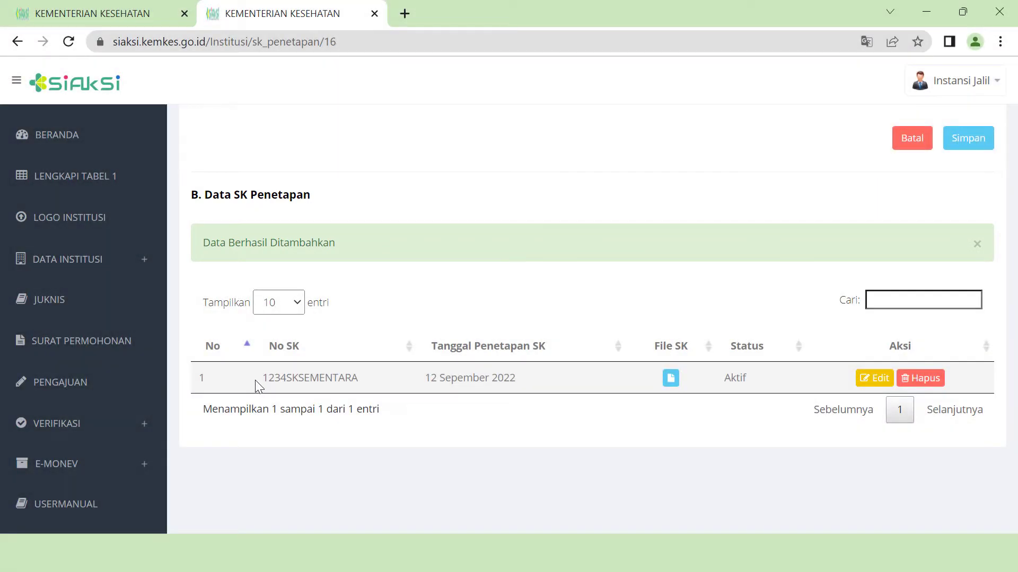
left_click_drag(262, 378, 357, 390)
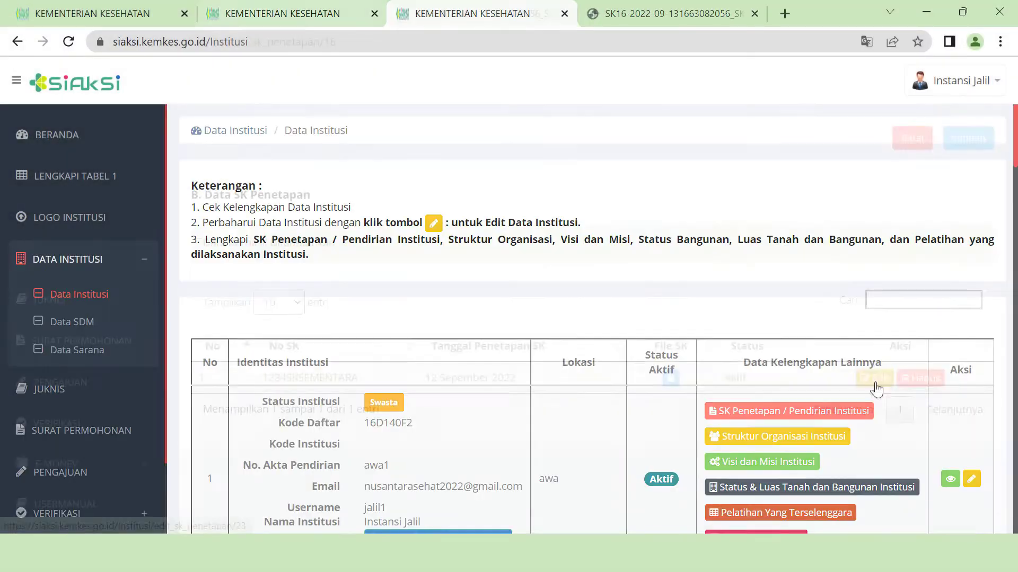
- Attach Unsur-unsur organisasi dan kepemimpinan.pdf to both the organisation structure and SDM task description fields
scroll(774, 450, "down", 3)
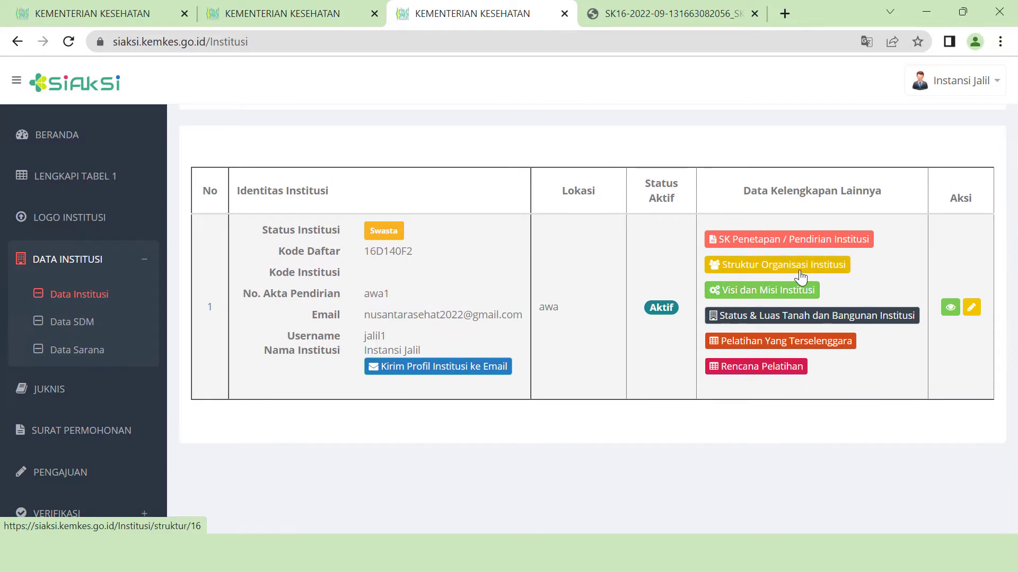
left_click(768, 275)
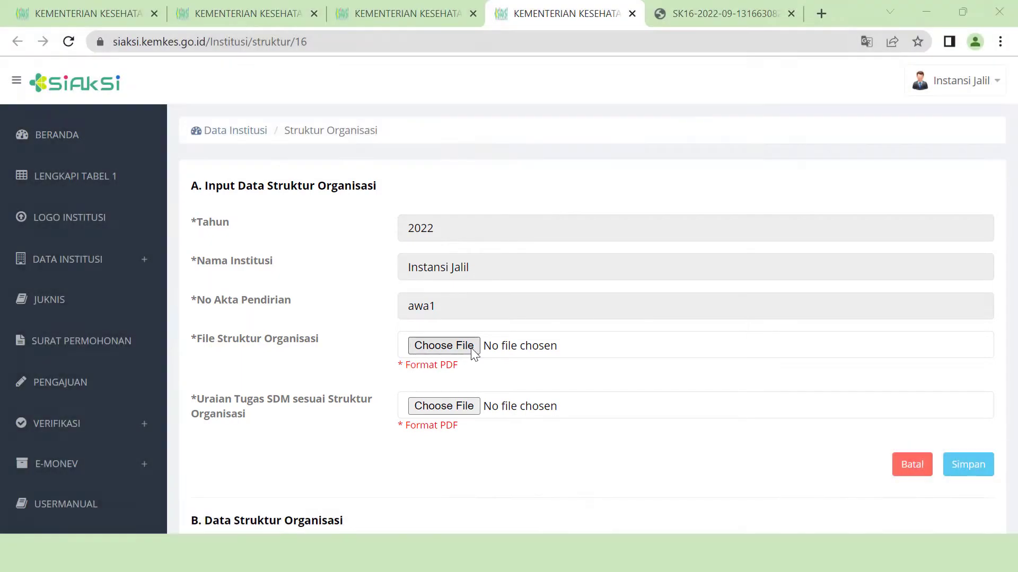
left_click(471, 350)
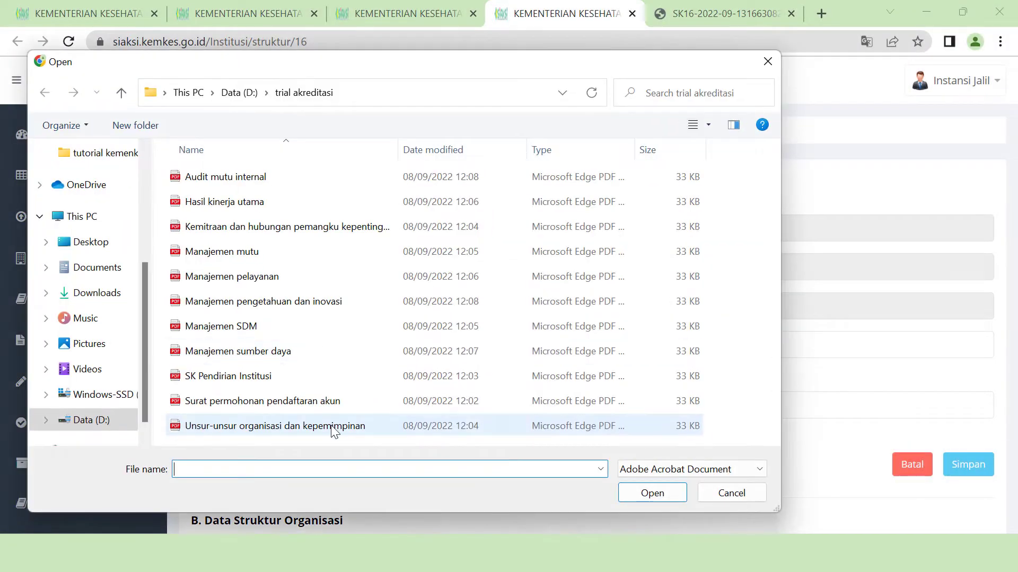
left_click(332, 427)
left_click(652, 491)
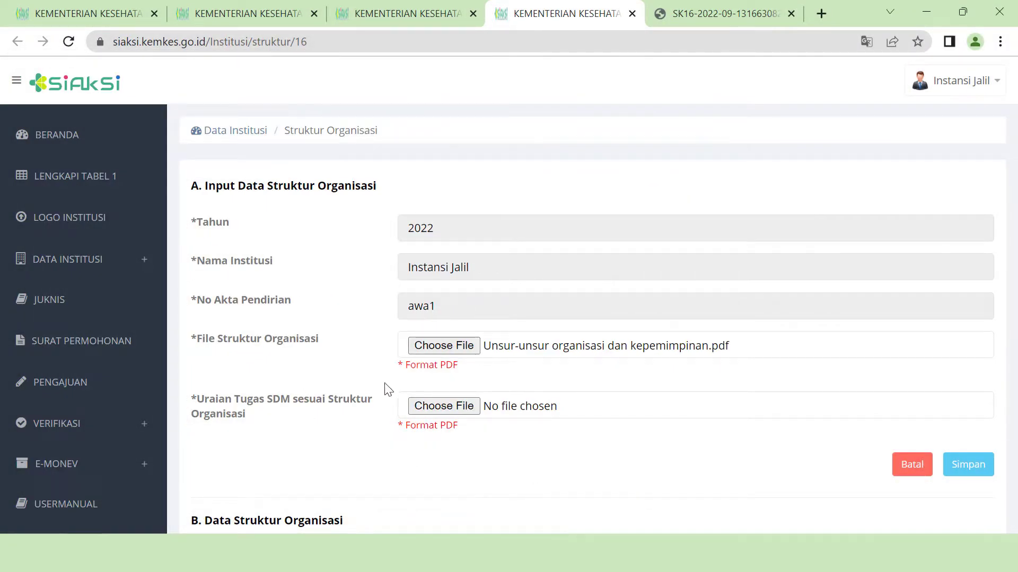
left_click(445, 408)
left_click(651, 493)
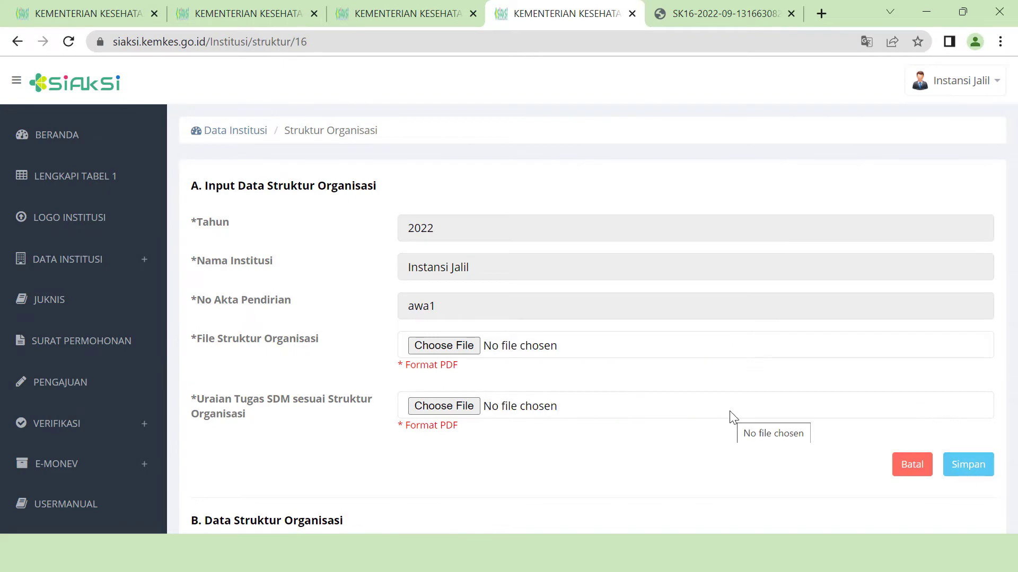
- Save the Struktur Organisasi entry and return to the Data Institusi overview
scroll(729, 416, "down", 2)
scroll(729, 416, "down", 4)
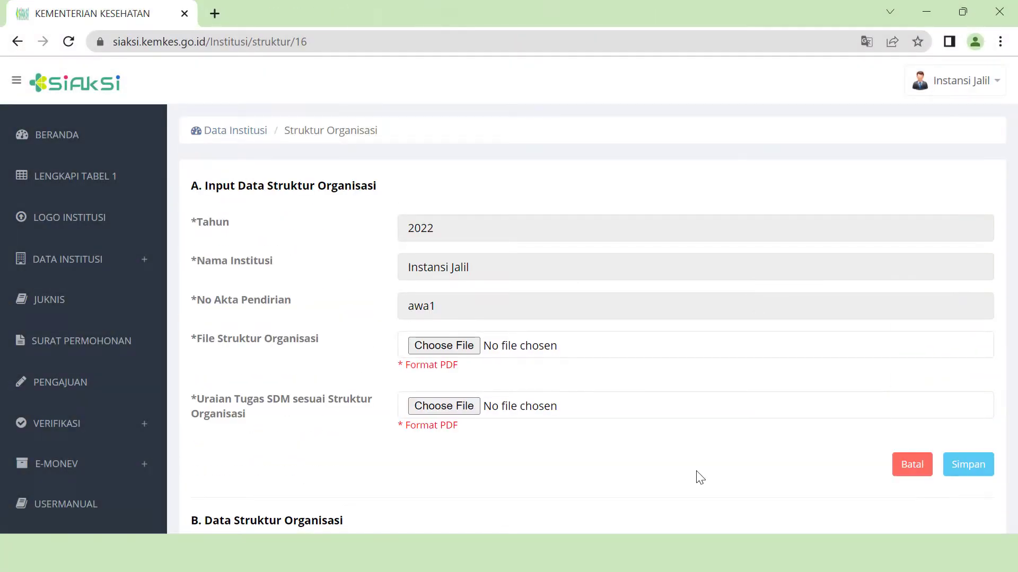
left_click(237, 132)
scroll(799, 404, "down", 2)
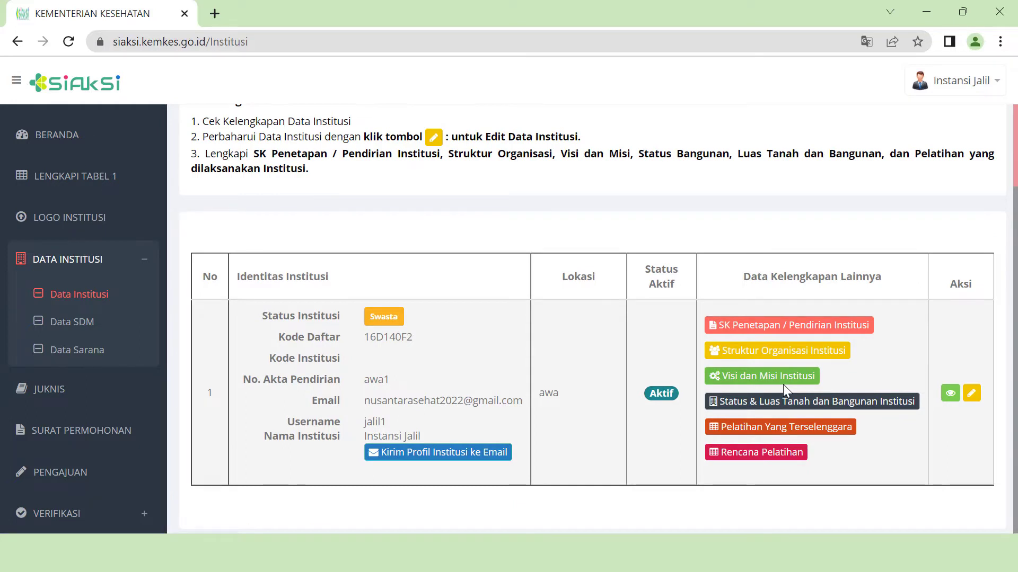
- Upload Visi dan Misi.pdf in the Visi dan Misi Institusi form, save it, and go back to Data Institusi
left_click(783, 381)
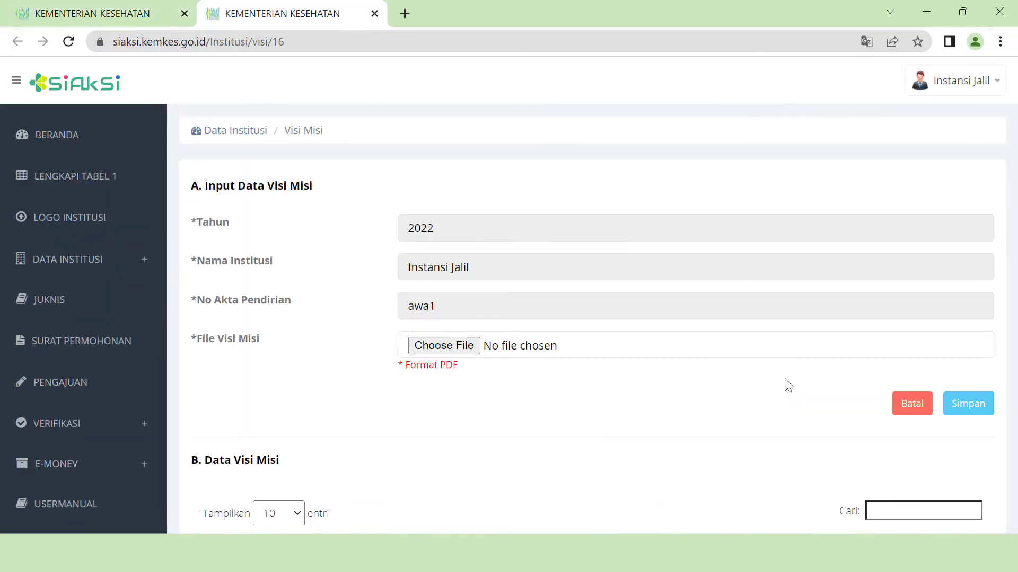
left_click(463, 348)
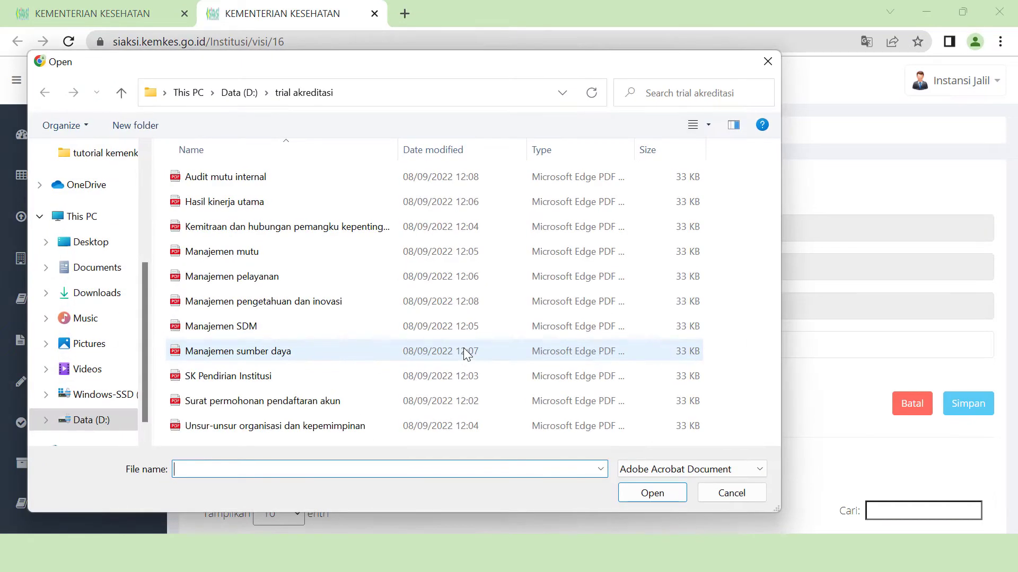
scroll(260, 430, "down", 1)
double_click(261, 435)
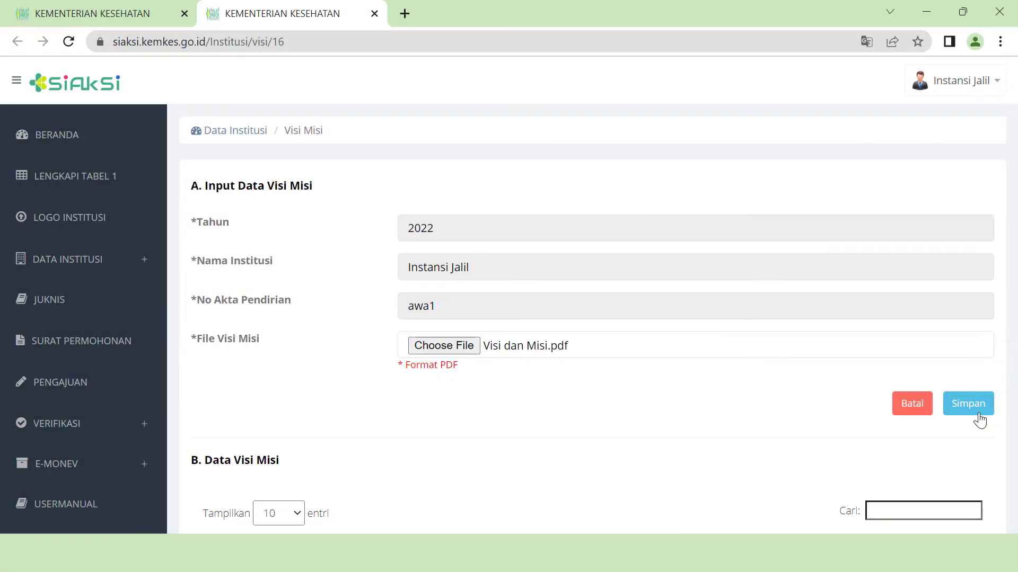
left_click(980, 419)
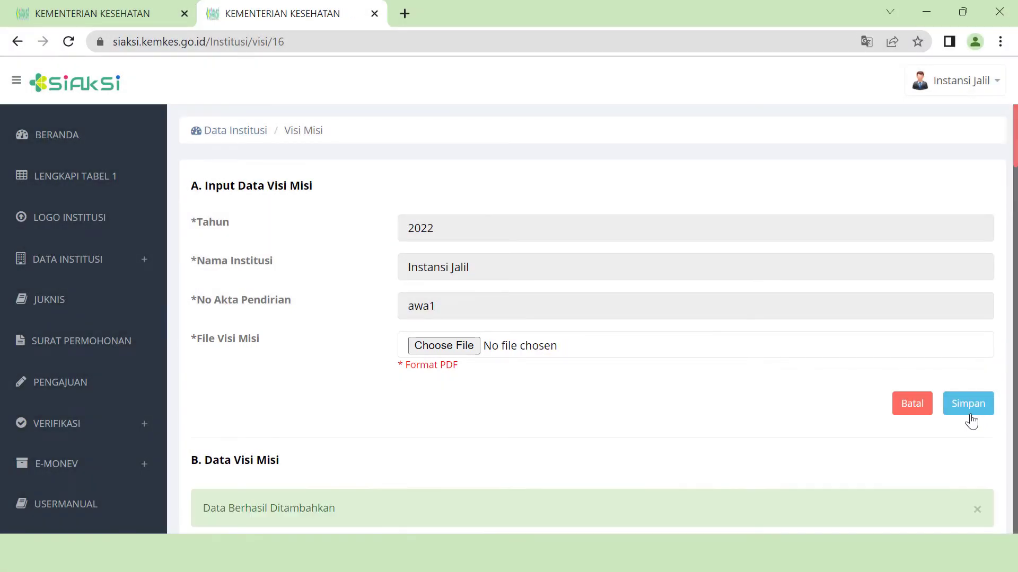
scroll(845, 440, "down", 2)
scroll(843, 433, "down", 3)
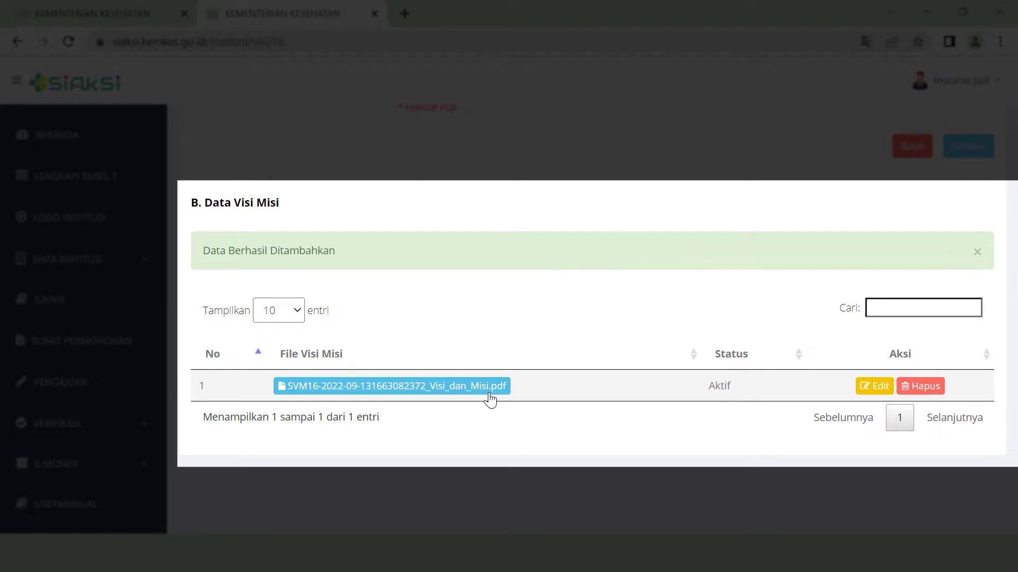
left_click(880, 393)
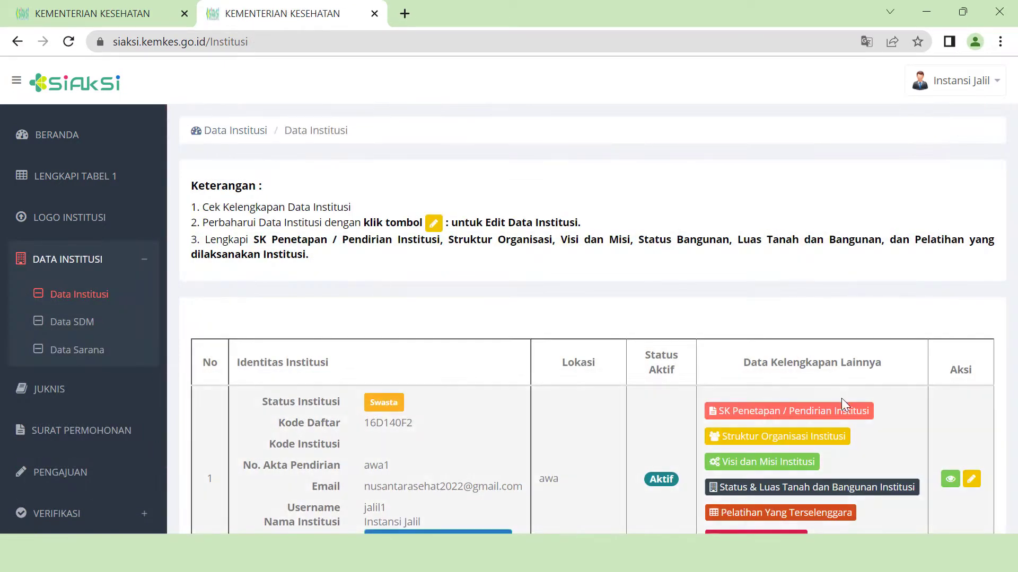
- Add a 2020 Milik Institusi land-and-building record with 2000m land area and 14000m building area
scroll(875, 398, "down", 3)
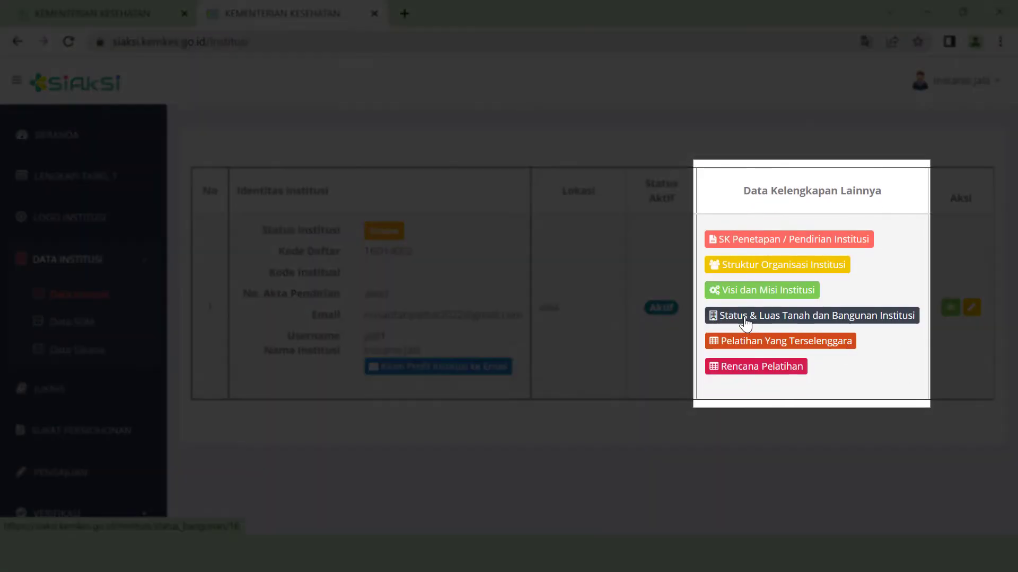
left_click(836, 327)
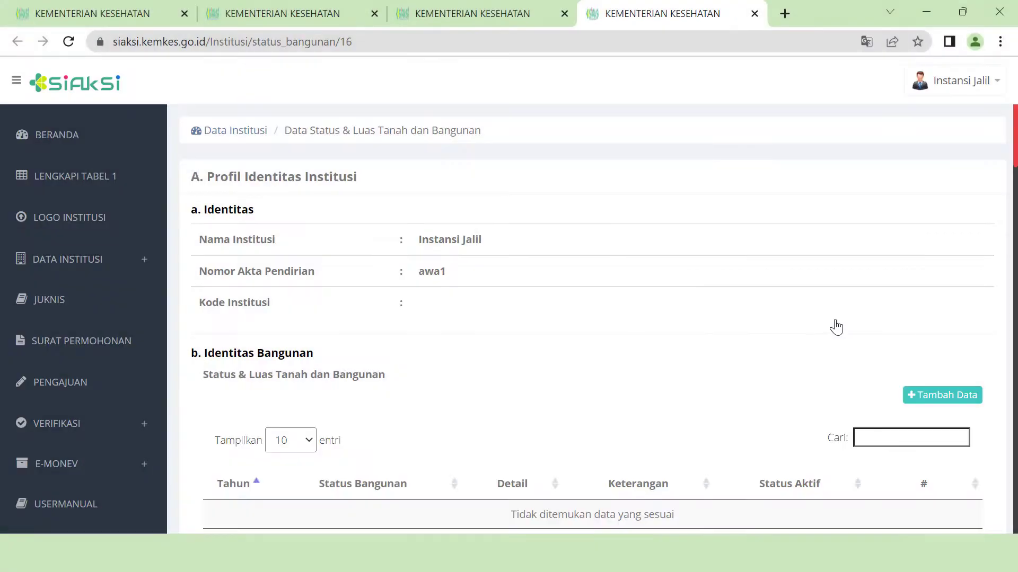
scroll(792, 355, "down", 2)
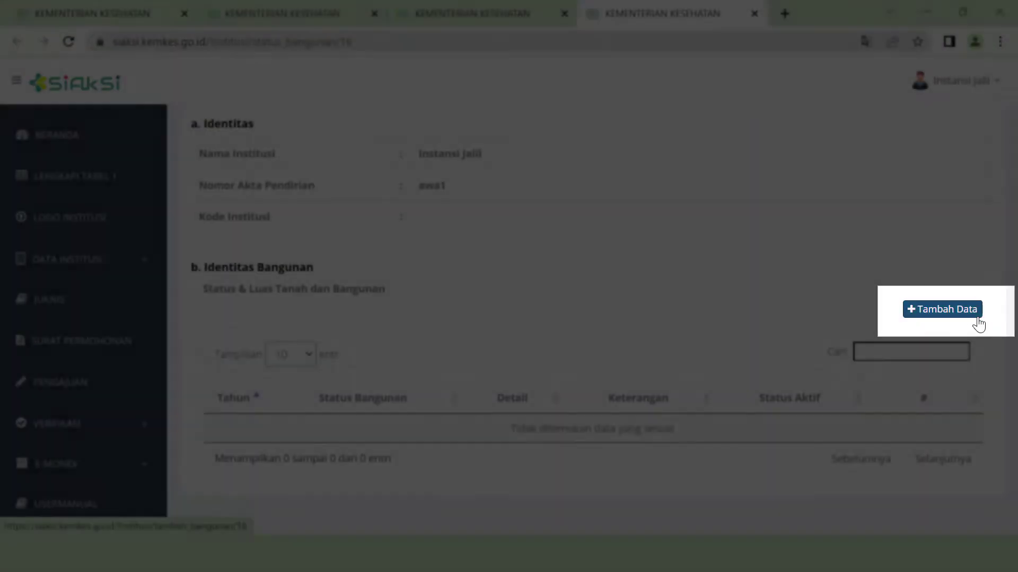
left_click(977, 318)
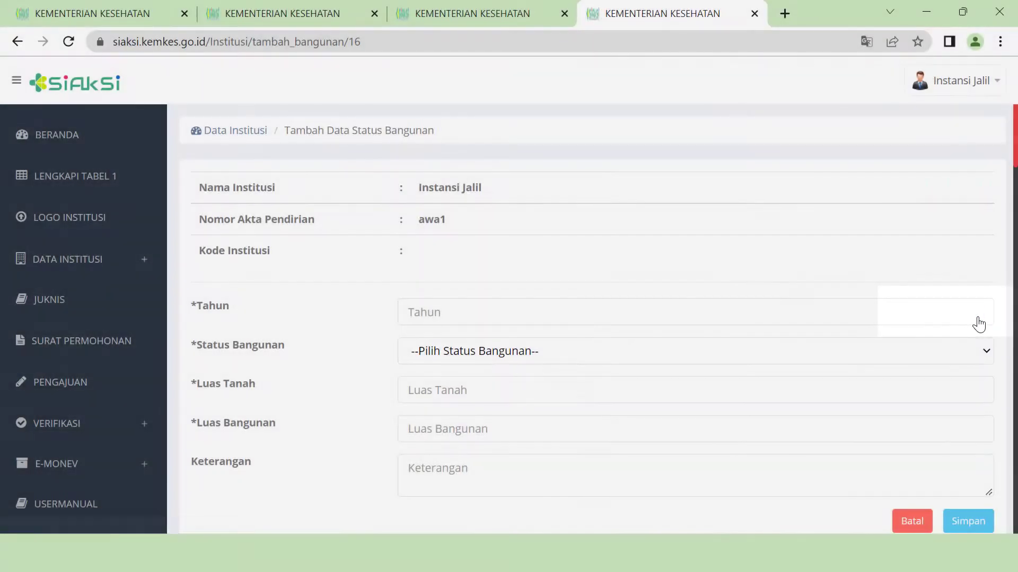
left_click(418, 313)
left_click(456, 173)
left_click(512, 352)
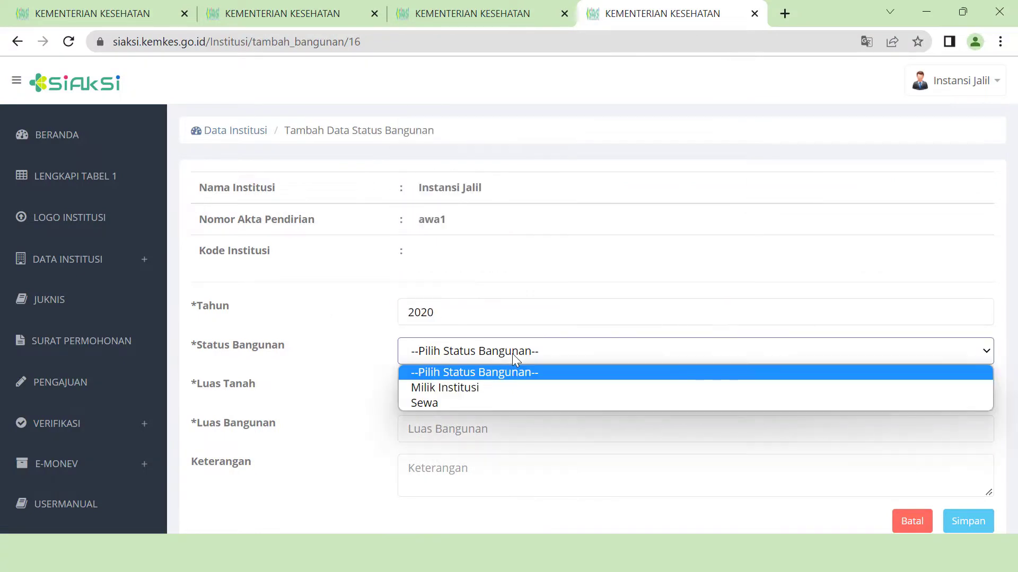
left_click(467, 386)
left_click(466, 394)
type("2000m")
left_click(462, 429)
type("14000m")
scroll(462, 429, "down", 2)
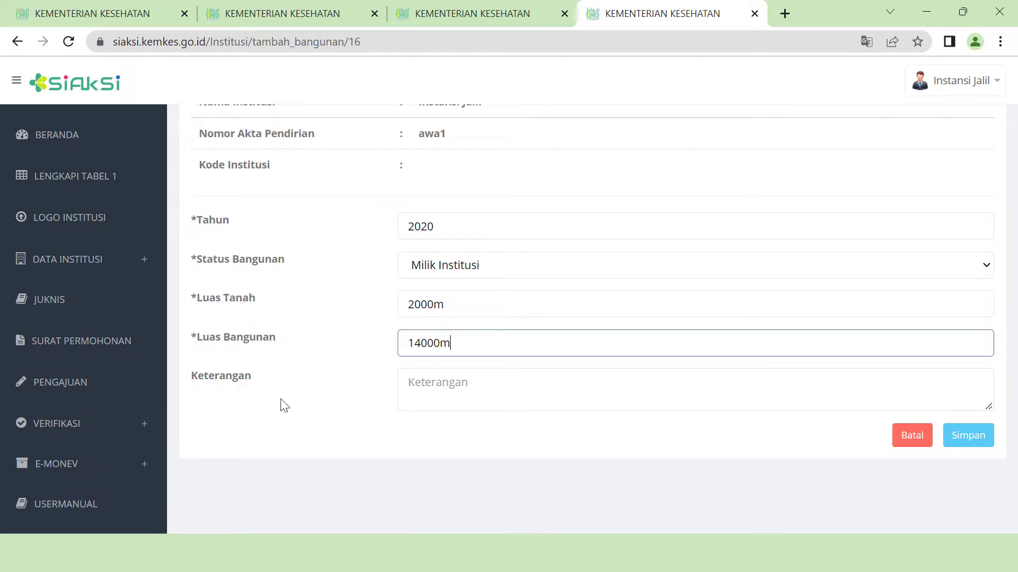
left_click(967, 436)
- Edit the 2020 record's areas to 8000m and 24000m, save, and return to the overview
scroll(218, 405, "down", 3)
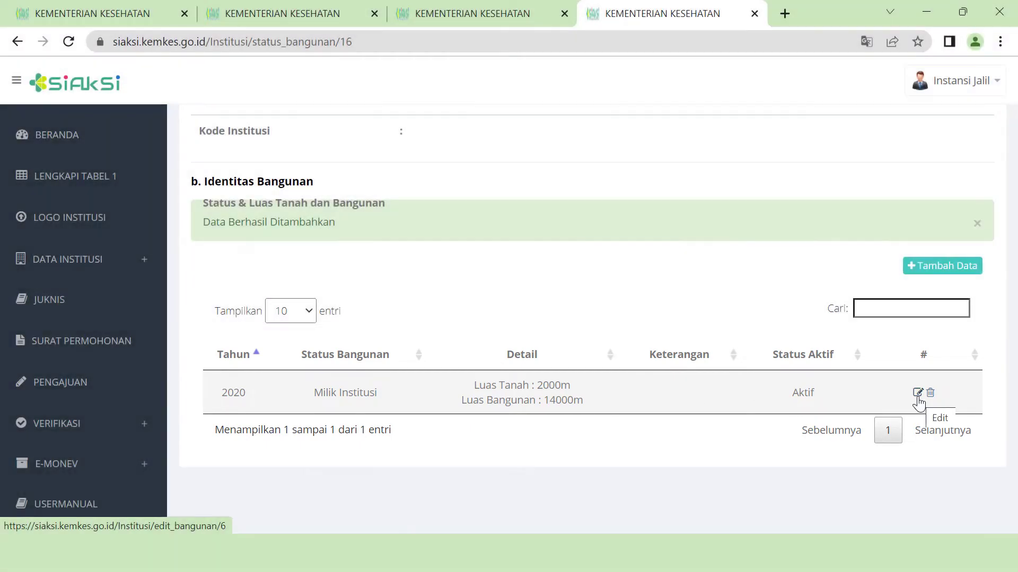
left_click(922, 395)
scroll(522, 397, "down", 2)
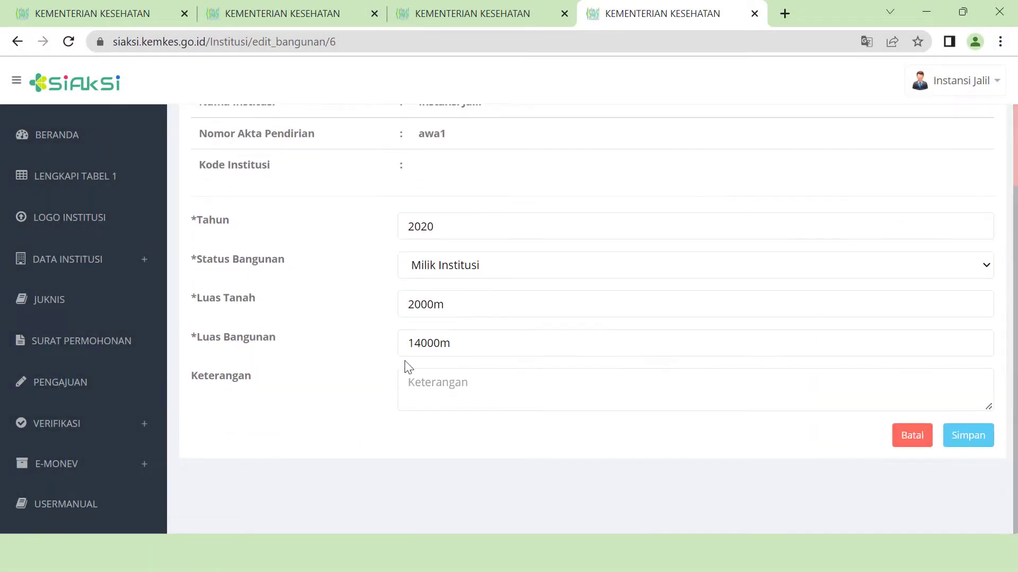
left_click(415, 305)
key("BackSpace")
type("8")
left_click(415, 343)
key("BackSpace")
type("2")
left_click(967, 435)
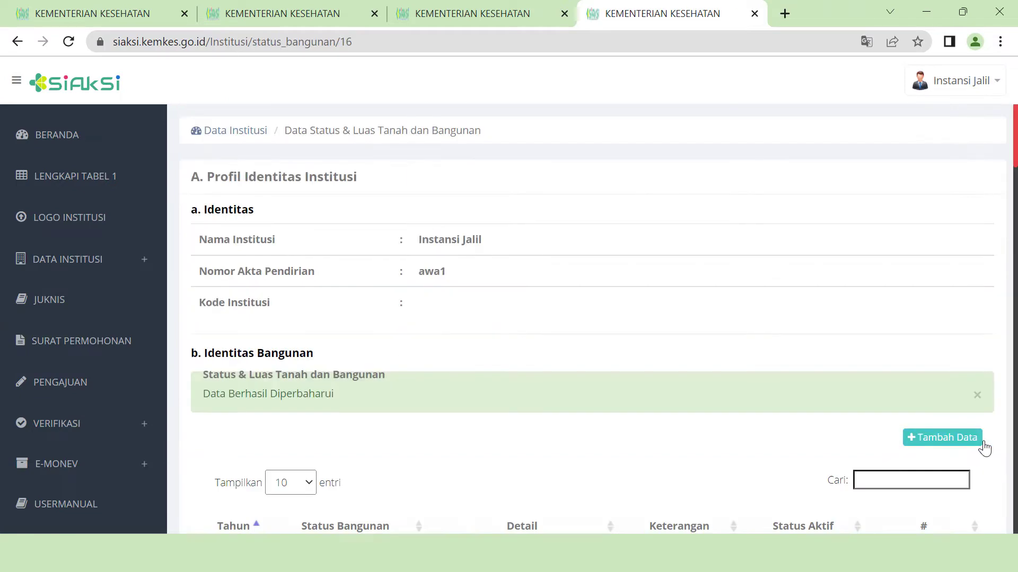
scroll(266, 320, "down", 2)
scroll(626, 456, "down", 2)
scroll(641, 381, "up", 4)
left_click(245, 136)
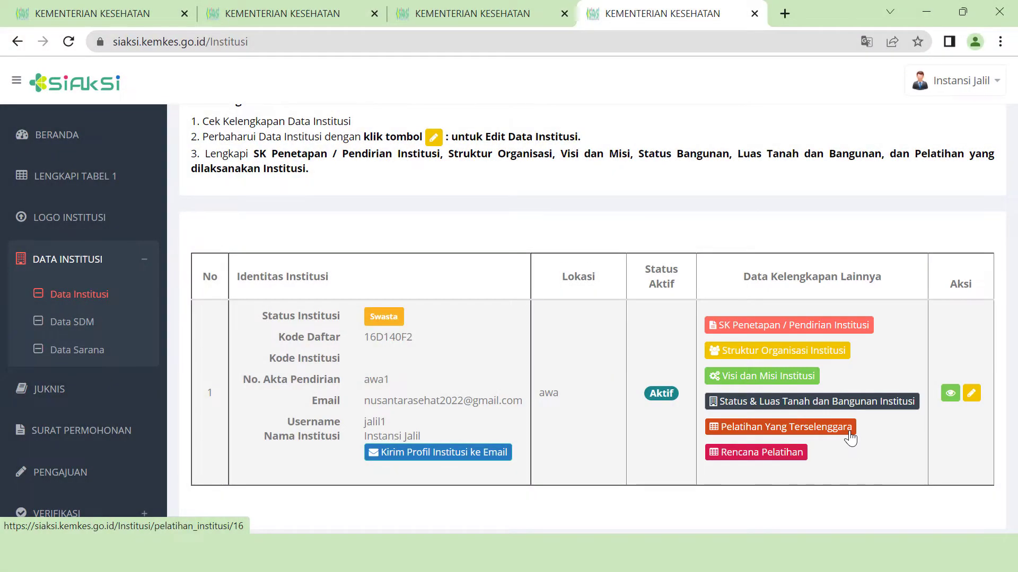
- Start a 2022 Pelatihan Yang Terselenggara entry and download the format_pel_ins.xlsx template
left_click(849, 433)
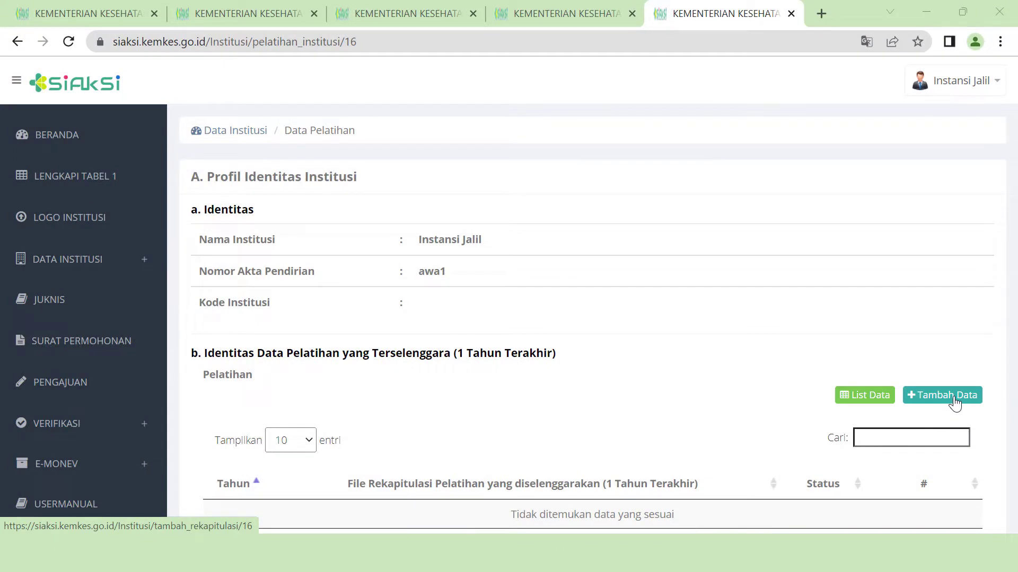
left_click(952, 399)
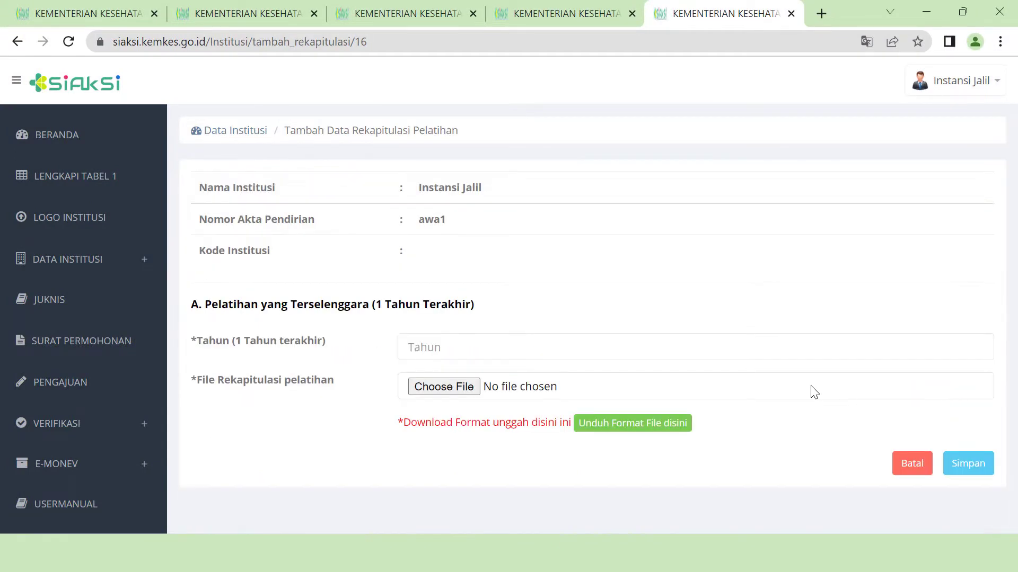
left_click(447, 341)
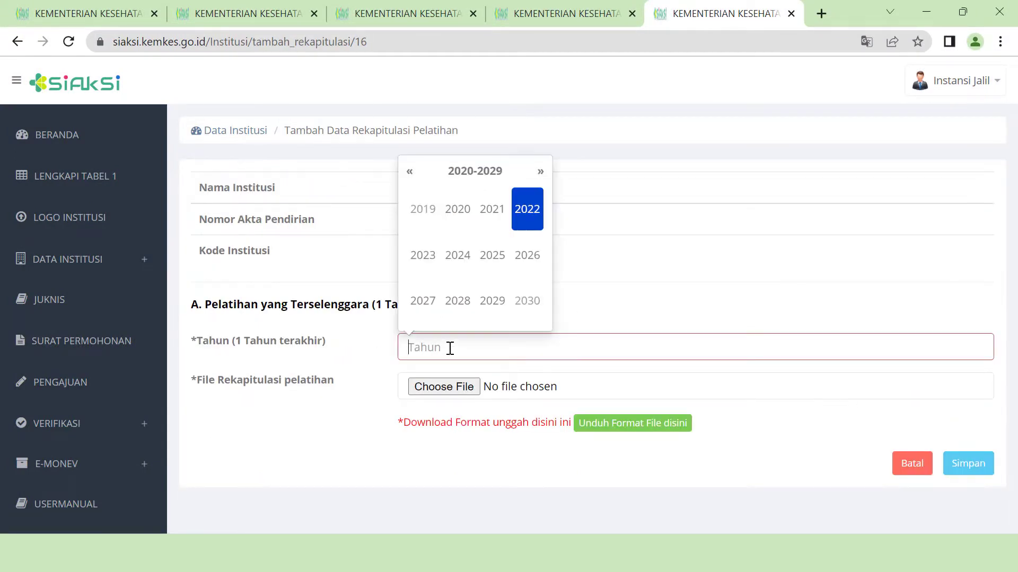
left_click(531, 217)
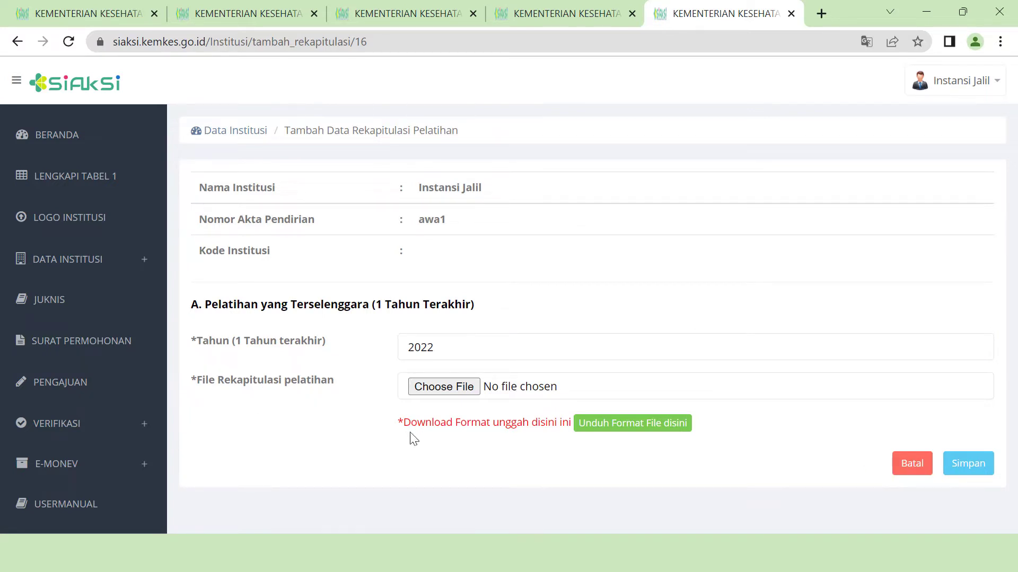
left_click(630, 432)
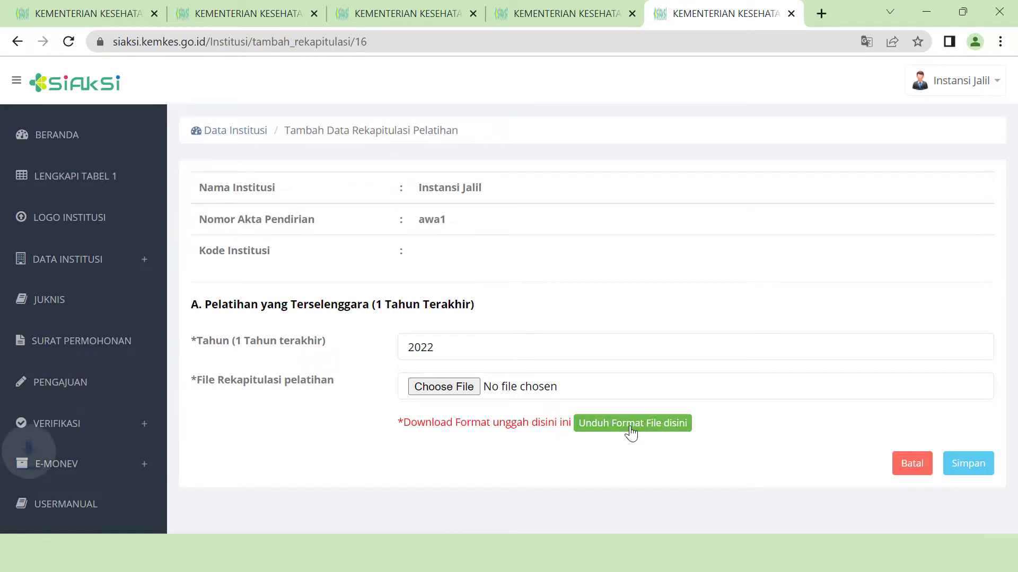
left_click(91, 514)
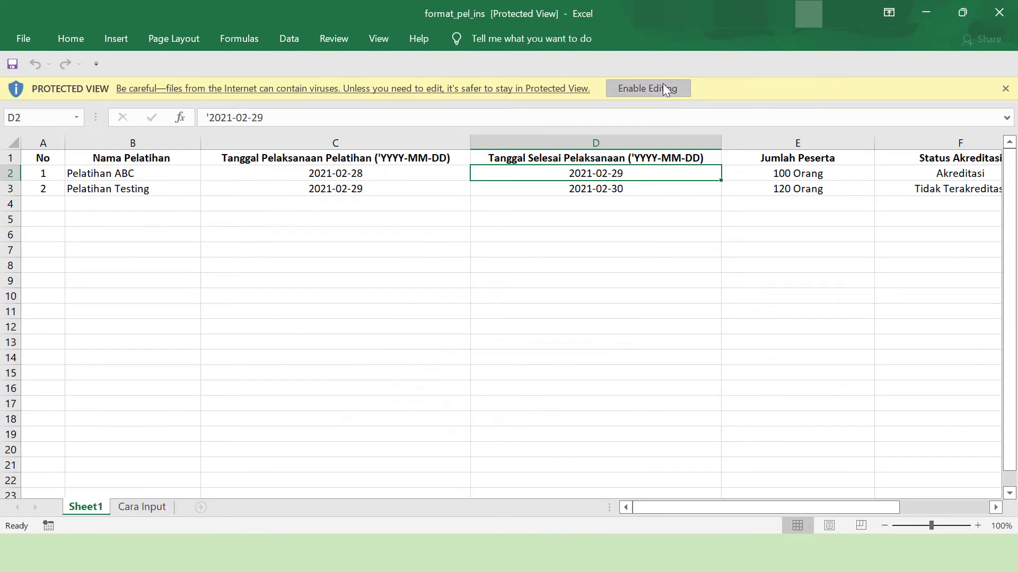
- Enable editing of the template and look over Sheet1 and the Cara Input sheet
left_click(666, 89)
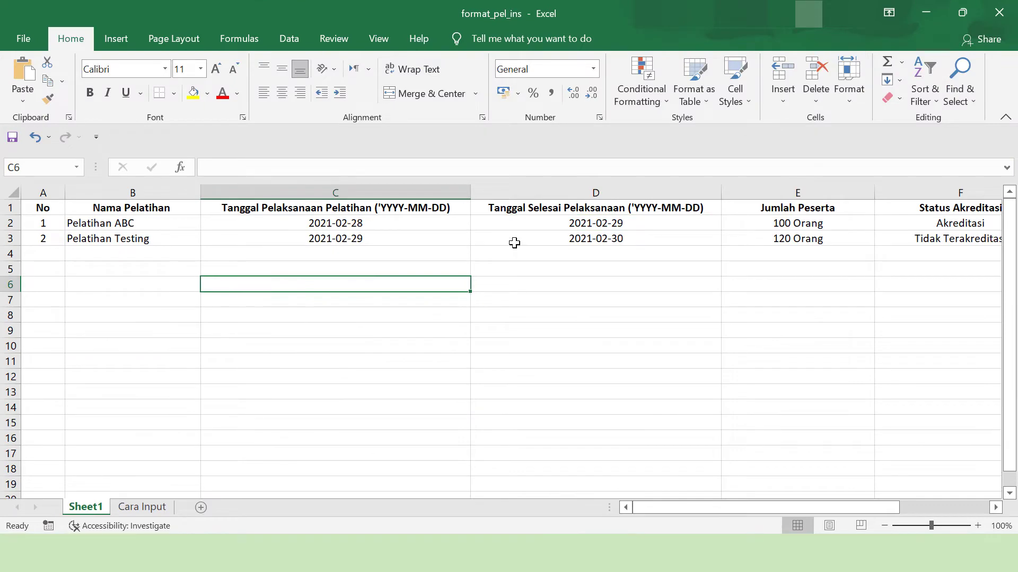
key("Right")
key("Right")
key("Right")
left_click(142, 508)
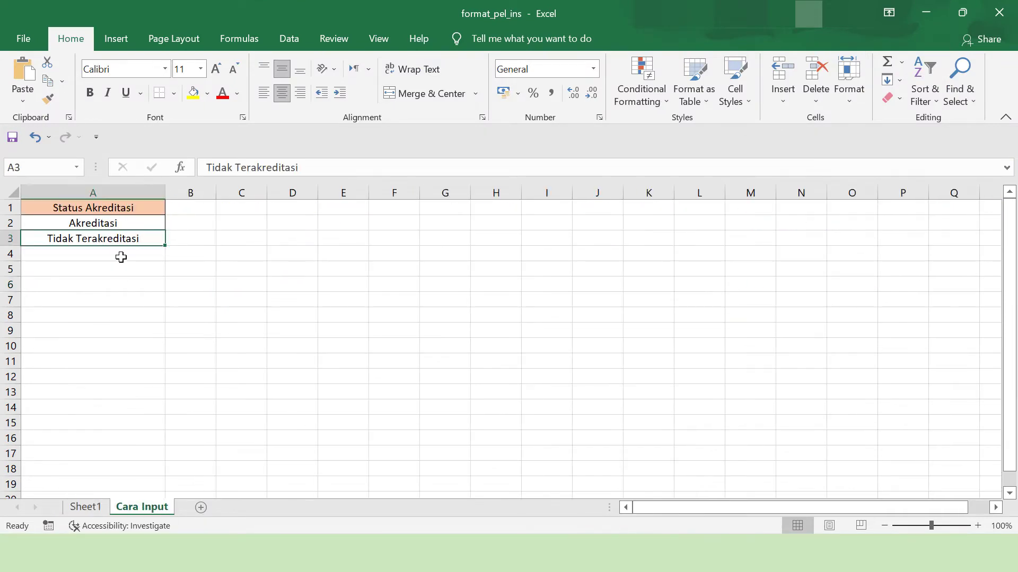
left_click(85, 507)
- Save the workbook as 'rekapitulasi pelatihan' and switch back to the browser
left_click(25, 45)
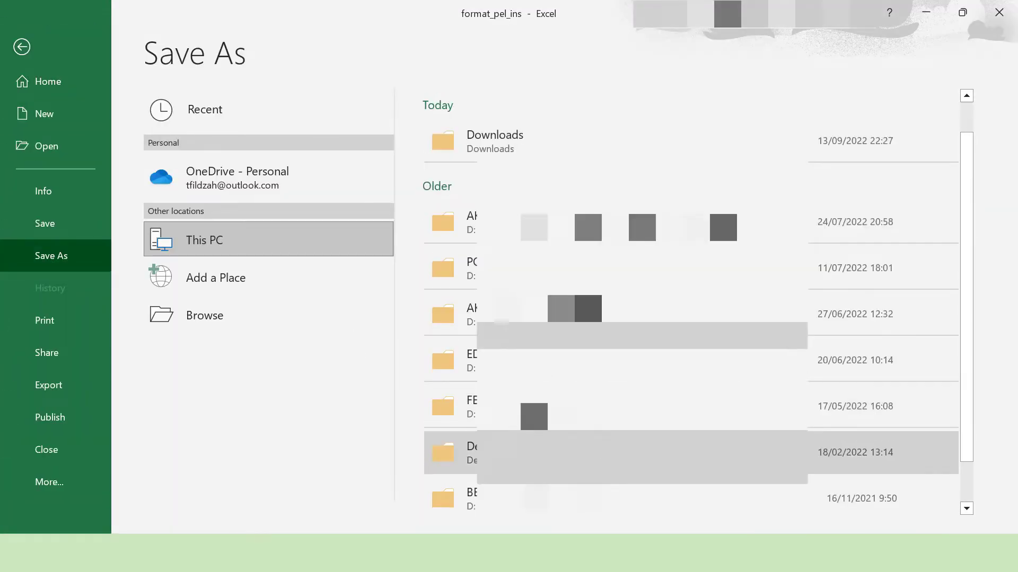
left_click(205, 313)
type("rekapitulasi pelatihan")
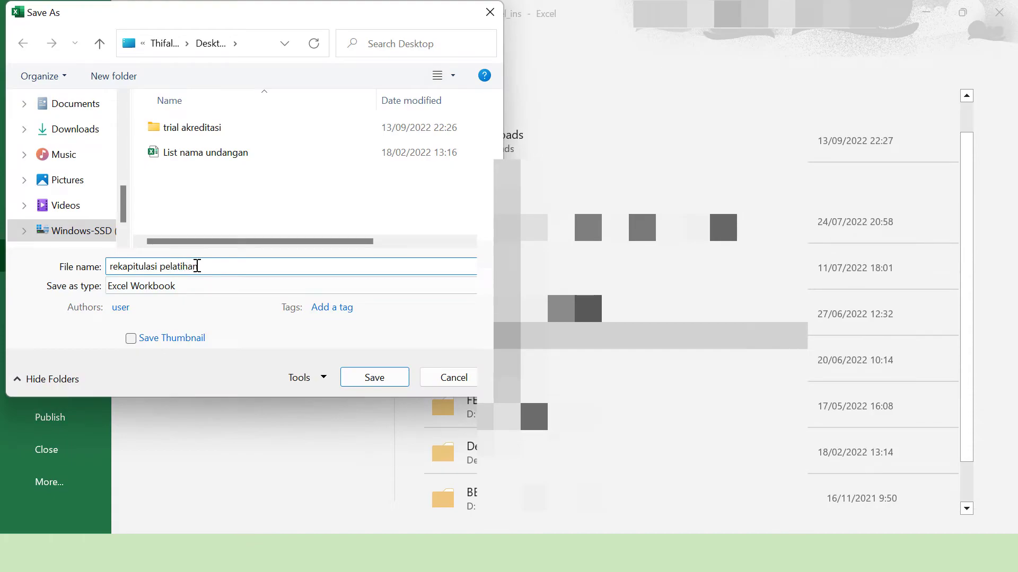
left_click(379, 379)
left_click(448, 554)
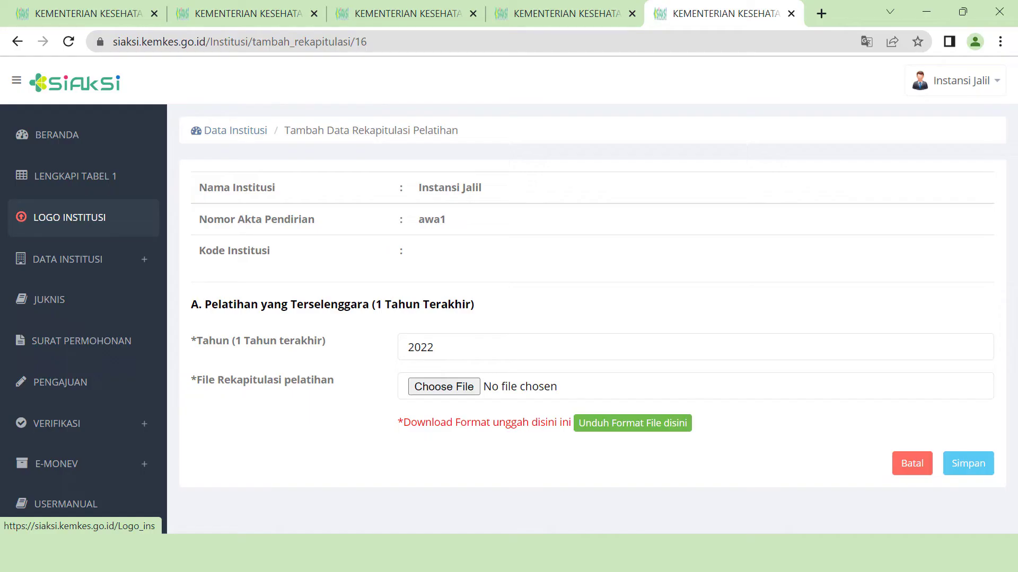
- Attach and save rekapitulasi pelatihan.xlsx as the 2022 training recap, then return to Data Institusi
left_click(467, 389)
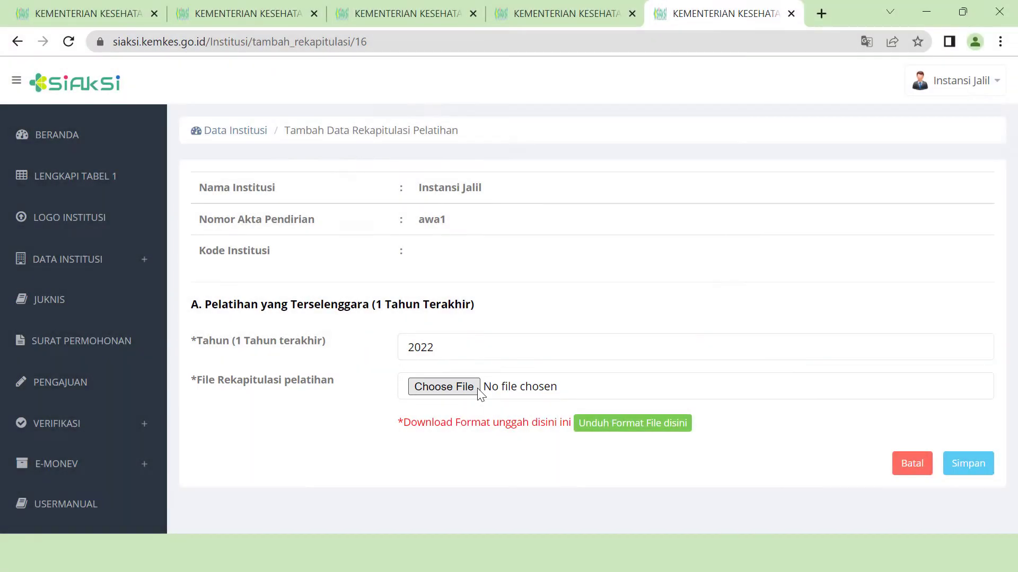
left_click(199, 204)
left_click(649, 491)
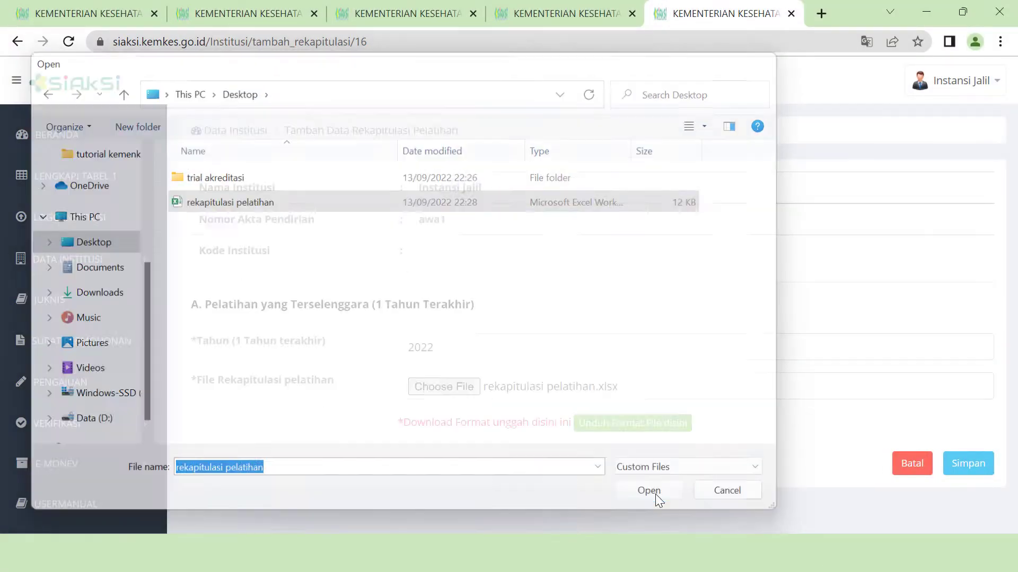
left_click(976, 471)
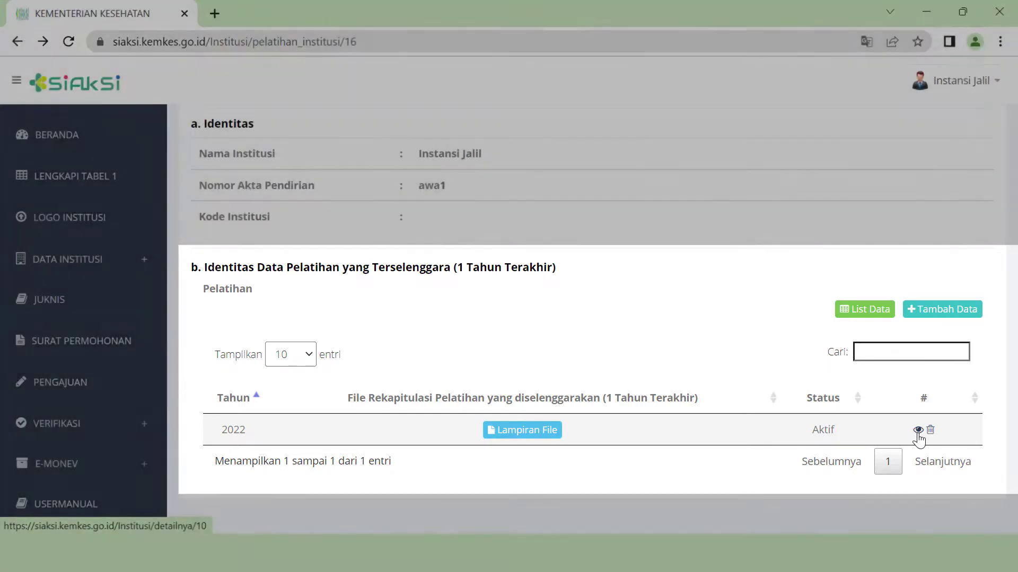
left_click(918, 430)
scroll(591, 450, "down", 5)
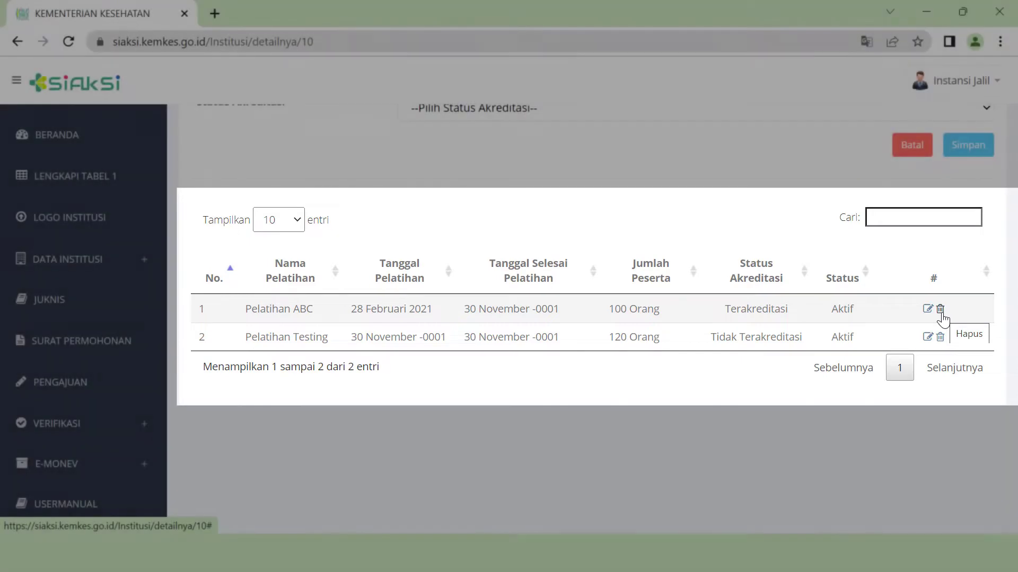
left_click(245, 134)
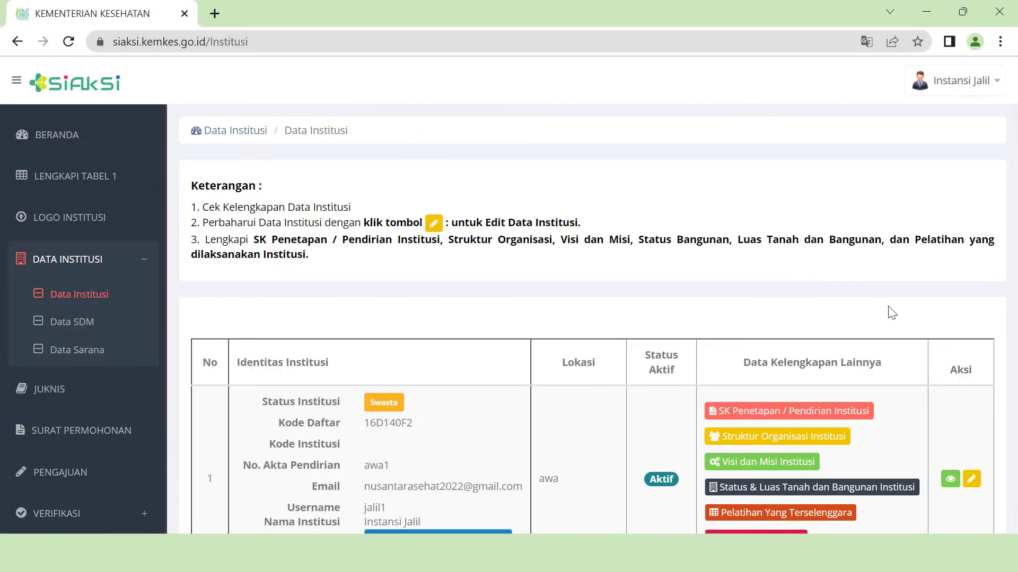
- In Rencana Pelatihan, start a new training plan entry and download the format_rencana_pelatihan template
scroll(890, 313, "down", 2)
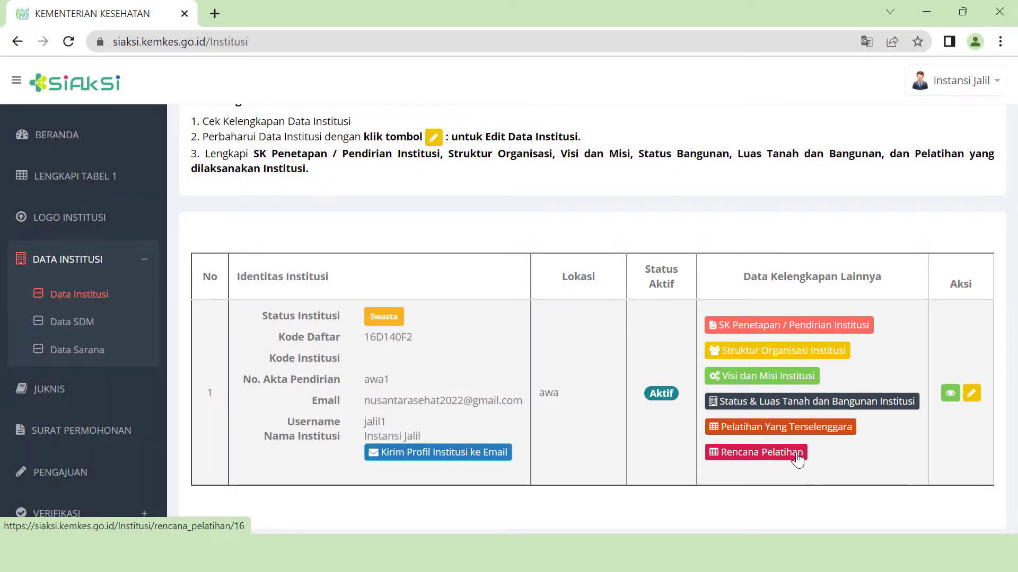
left_click(798, 459)
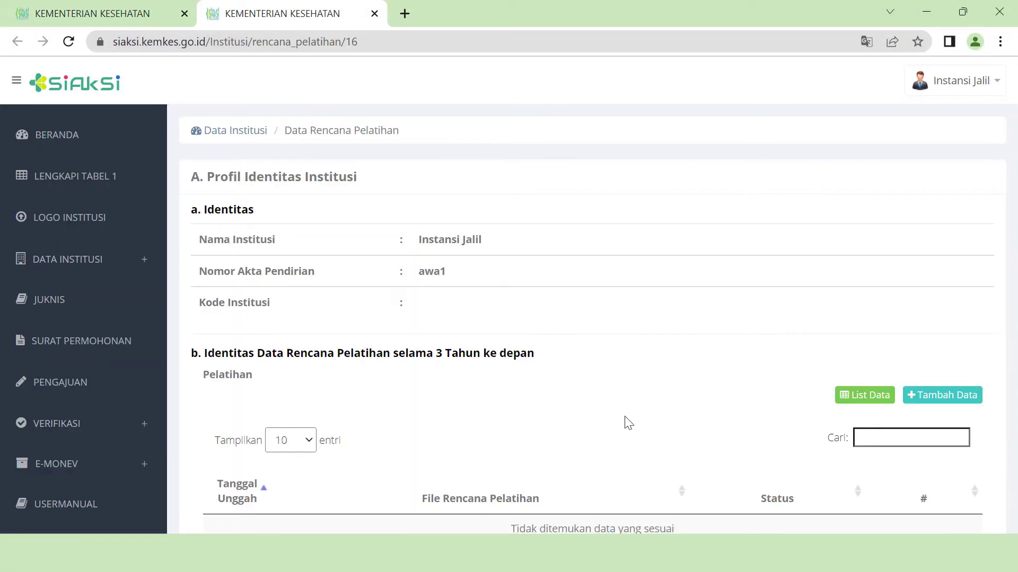
scroll(628, 423, "down", 1)
scroll(625, 420, "up", 1)
left_click(968, 408)
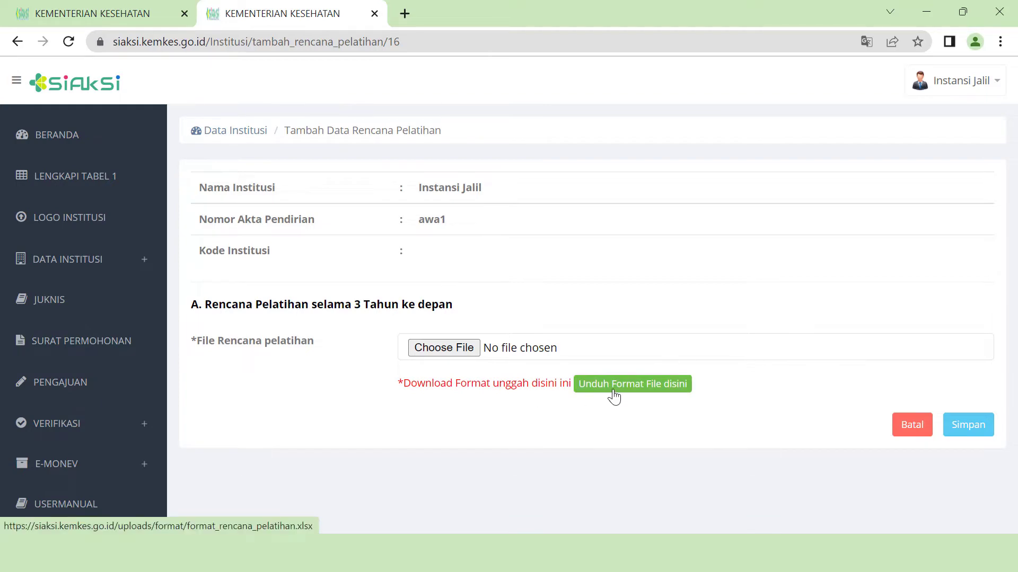
left_click(686, 390)
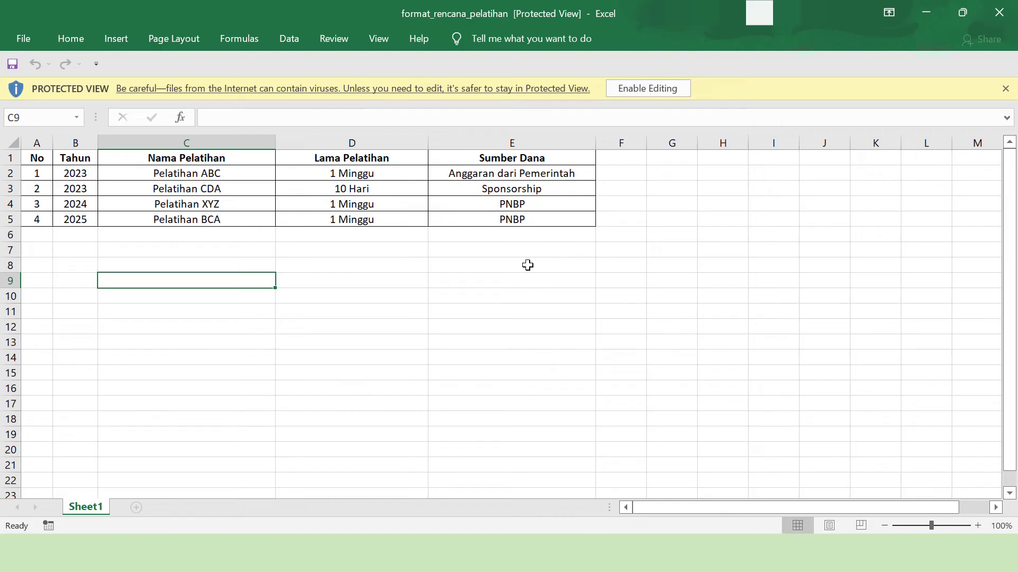
- Save the downloaded Excel template to the Desktop as 'rencana pelatihan', then reopen SIAKSI's file picker
left_click(653, 91)
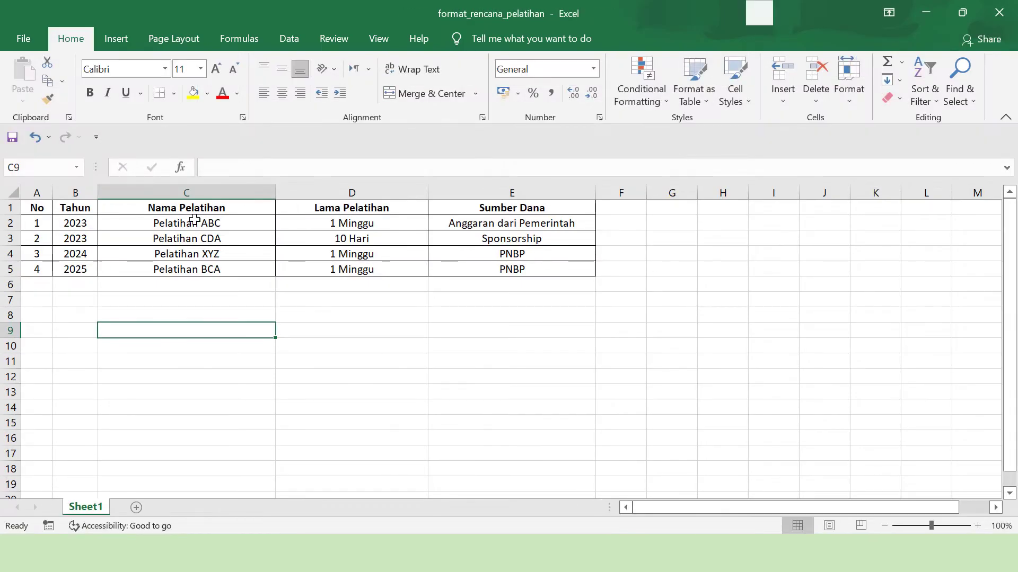
left_click(23, 39)
left_click(49, 255)
left_click(464, 235)
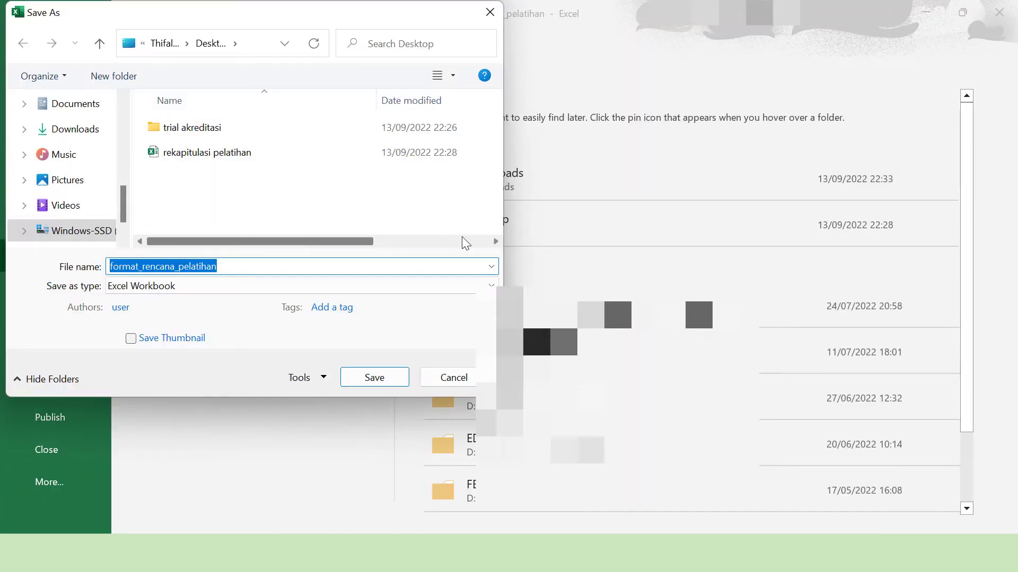
left_click(143, 267)
key("BackSpace")
key("BackSpace")
key("BackSpace")
key("BackSpace")
key("BackSpace")
key("BackSpace")
key("BackSpace")
left_click(148, 267)
key("BackSpace")
left_click(374, 378)
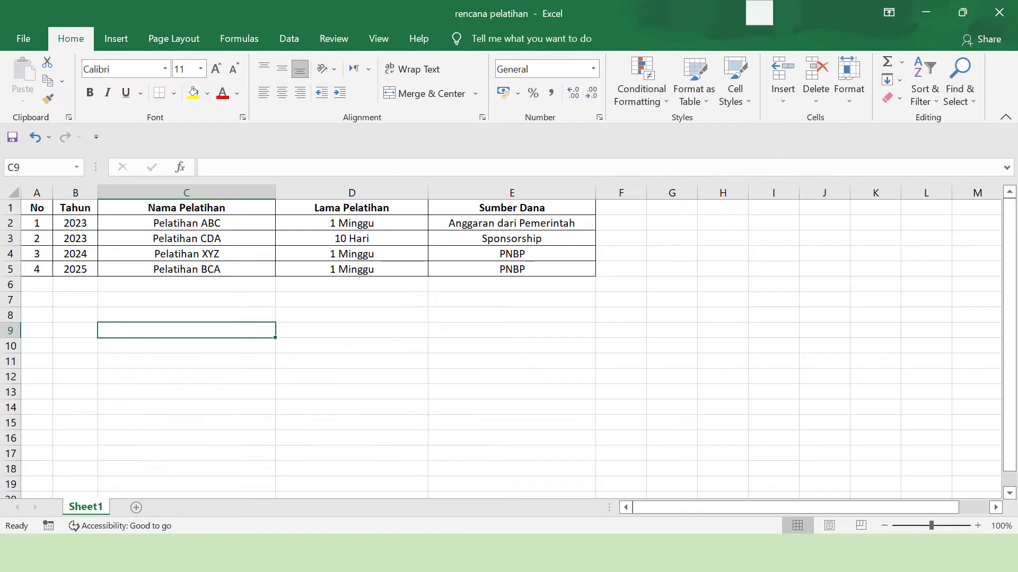
key("alt+Tab")
left_click(456, 353)
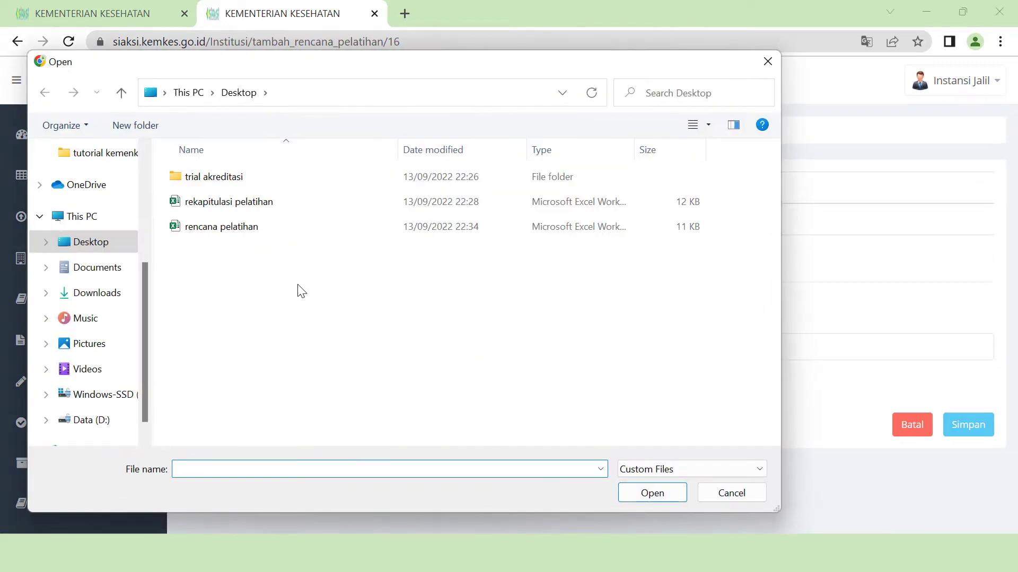
- Upload rencana pelatihan.xlsx, listing four planned trainings, then return to the Data Institusi overview
double_click(263, 234)
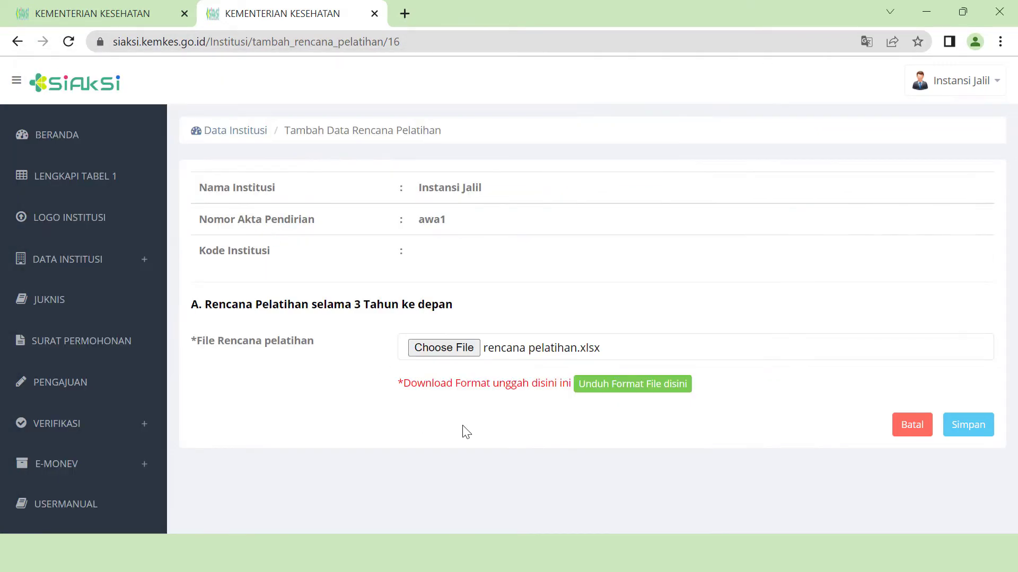
left_click(974, 439)
scroll(795, 470, "down", 2)
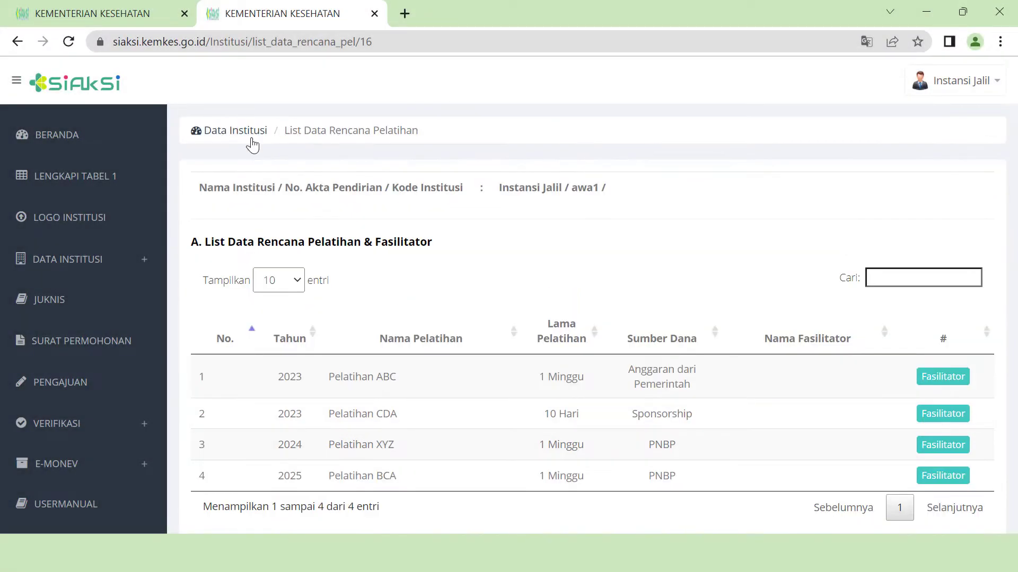
left_click(252, 139)
scroll(601, 397, "down", 3)
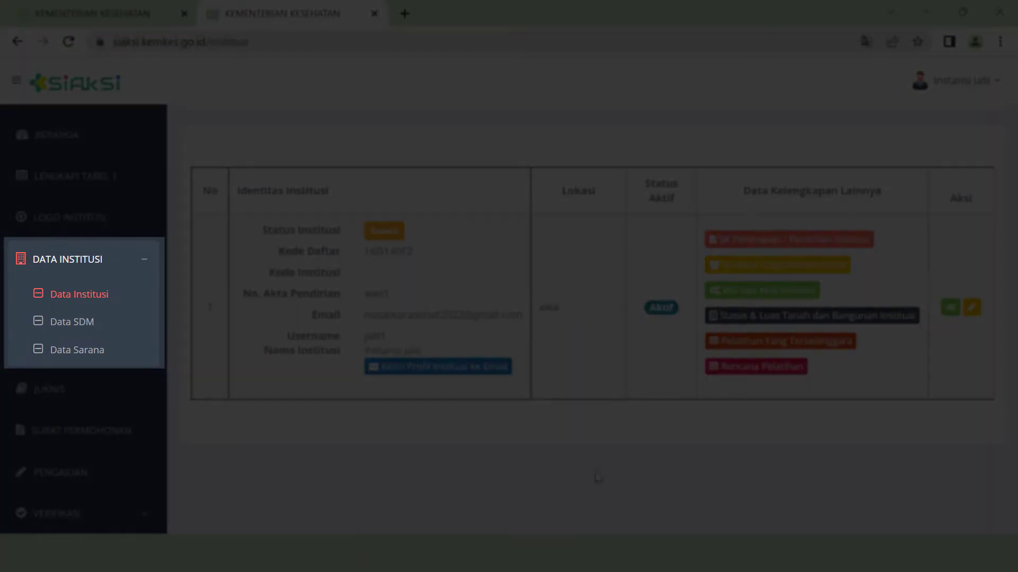
- On the Data SDM page, start a new requirement of type Penyelenggara Pelatihan
left_click(95, 325)
scroll(780, 345, "down", 2)
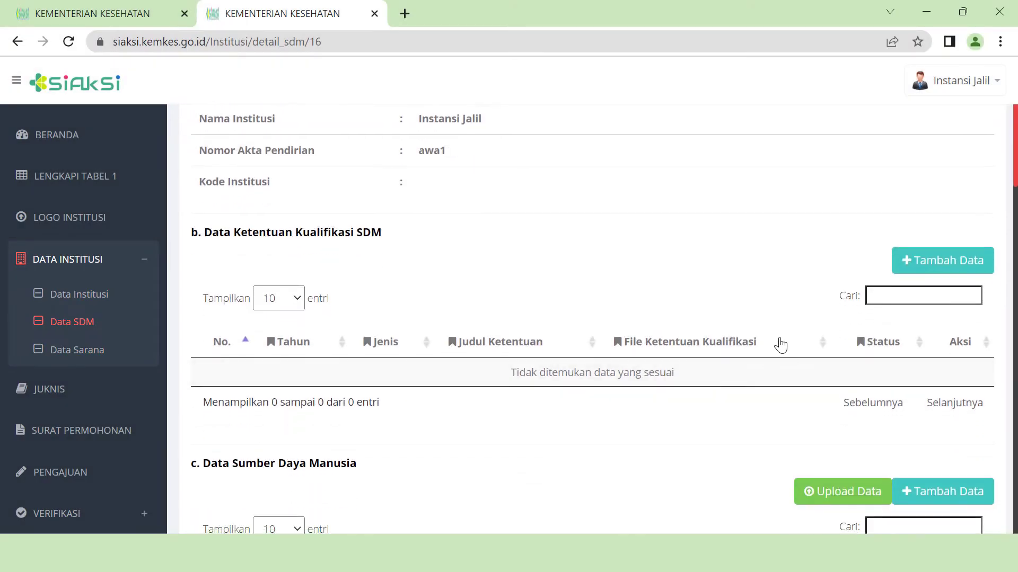
scroll(780, 345, "down", 2)
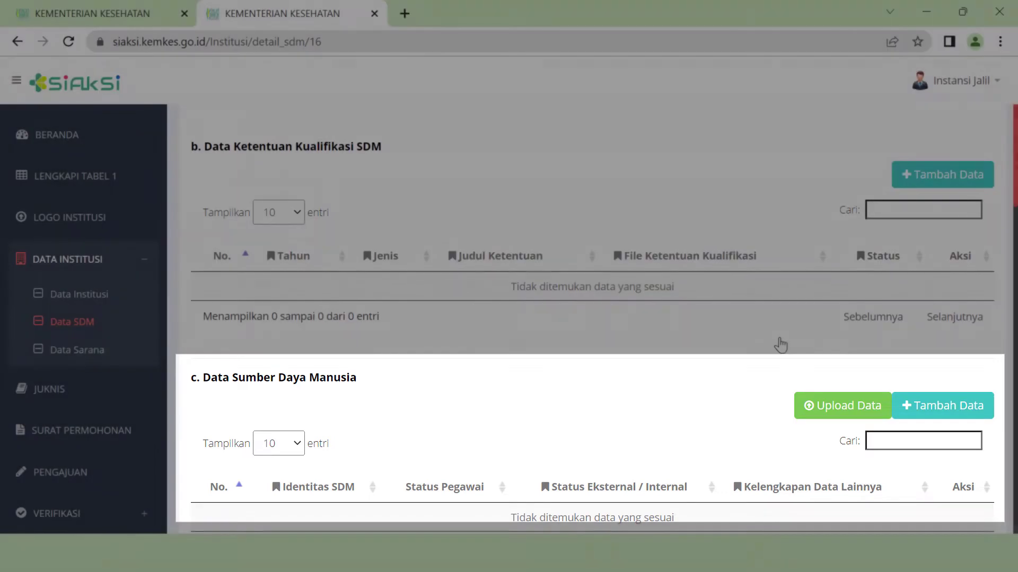
scroll(780, 345, "up", 4)
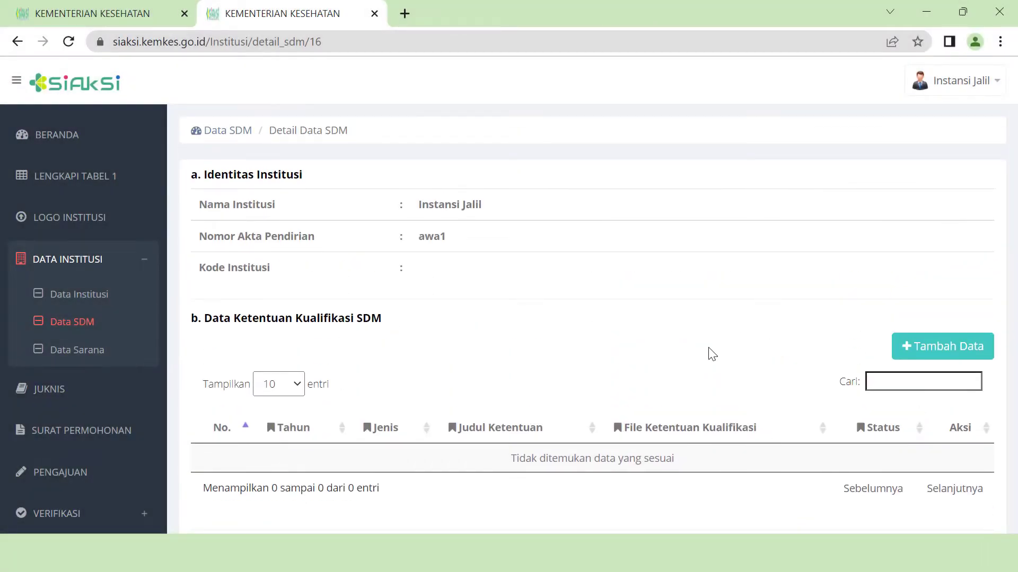
left_click(953, 355)
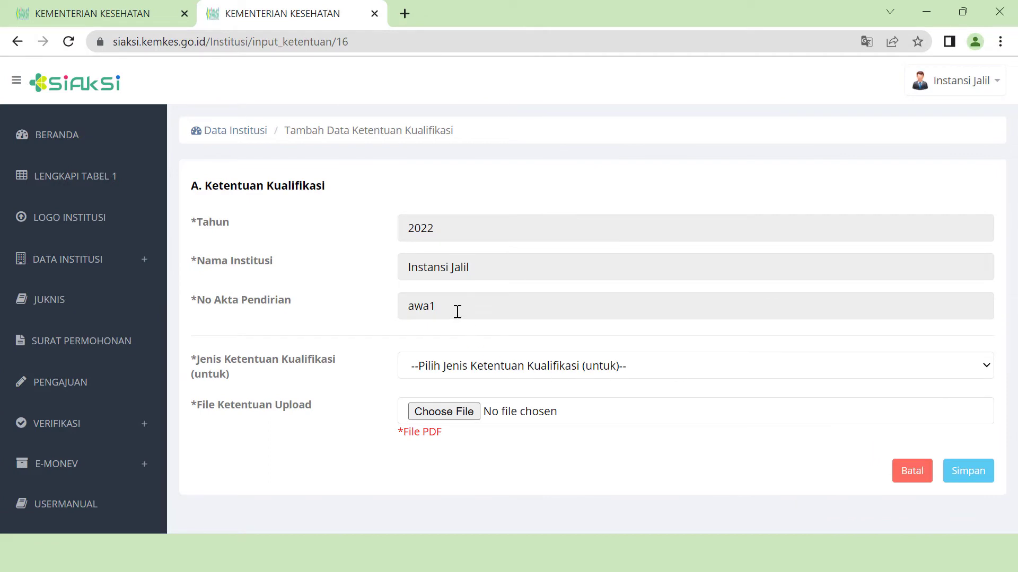
left_click(646, 366)
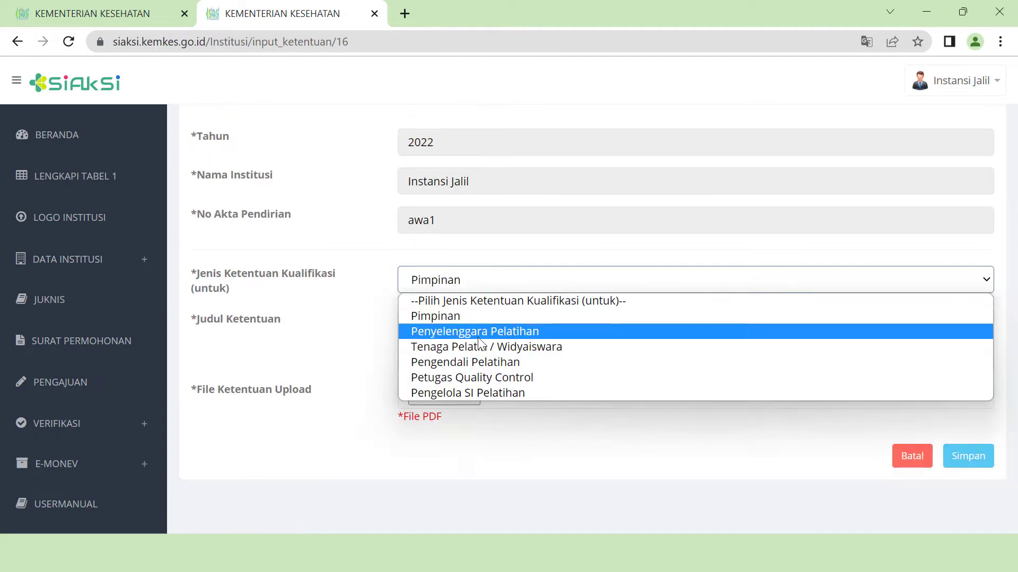
left_click(479, 337)
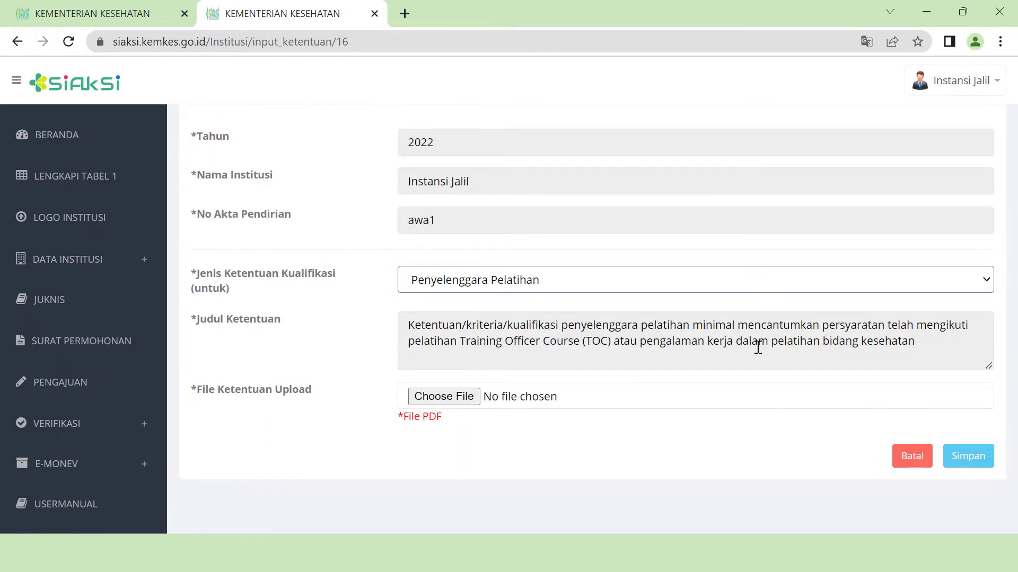
- Attach Manajemen SDM.pdf from the trial akreditasi folder and save the requirement
left_click(477, 401)
double_click(234, 175)
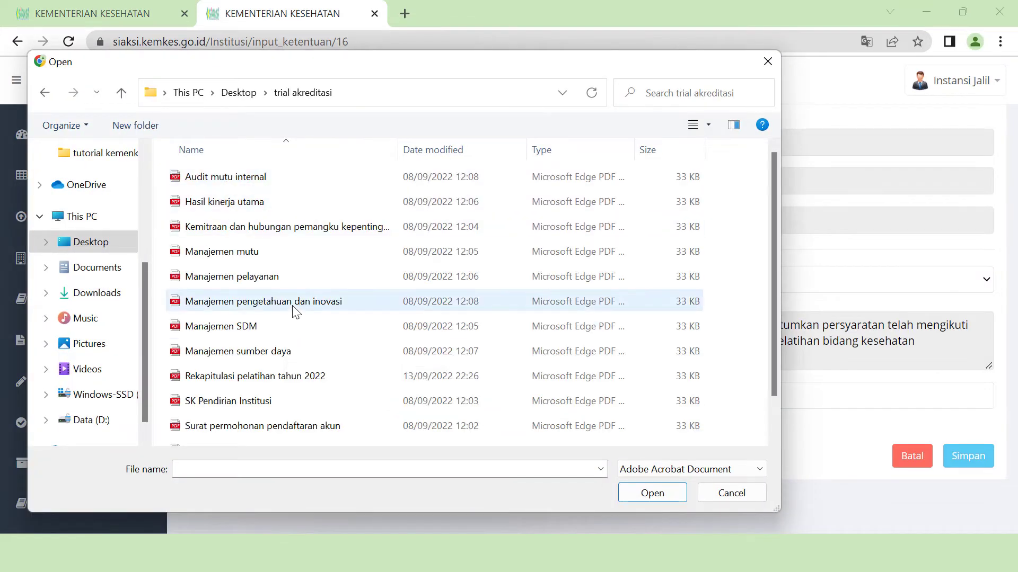
left_click(297, 326)
left_click(660, 495)
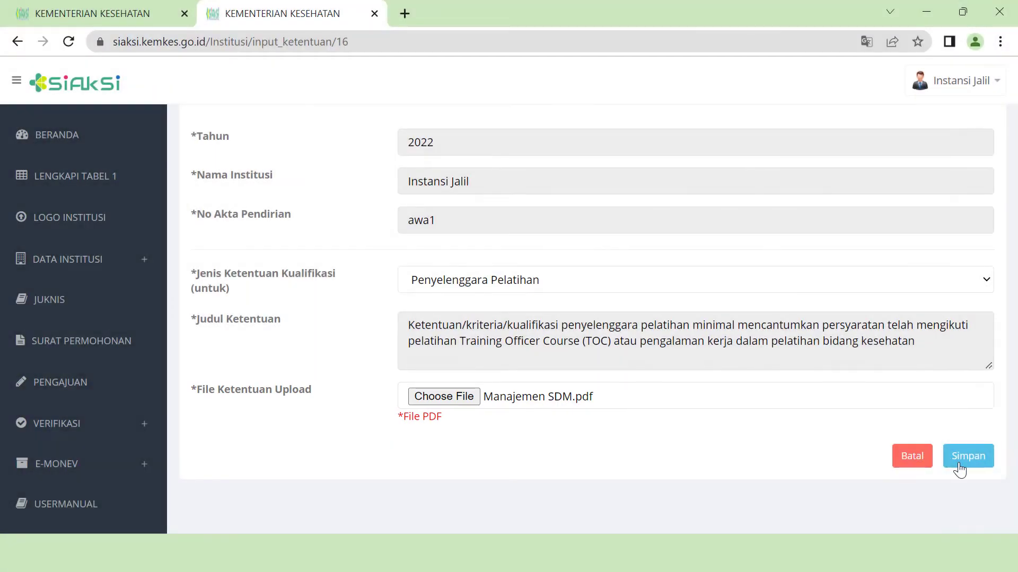
left_click(960, 465)
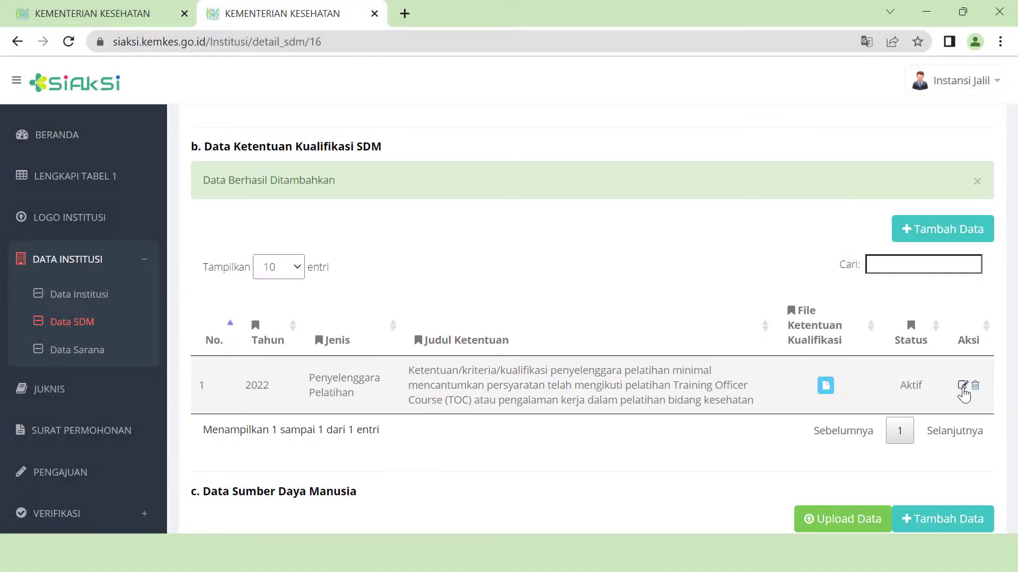
left_click(962, 387)
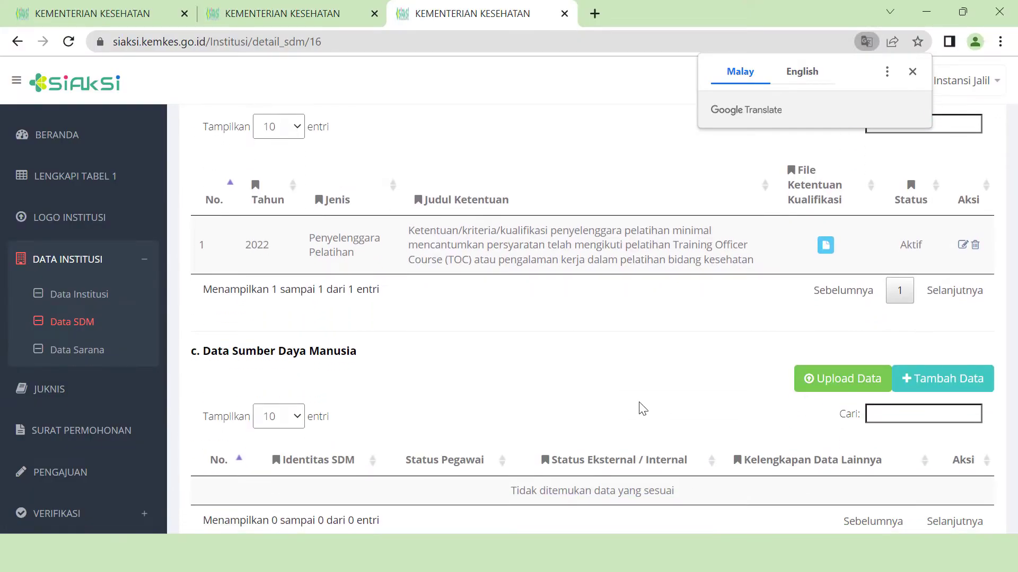
- Add a new PNS staff member, entering the trainer's full name, NIK and NIP
scroll(638, 408, "down", 2)
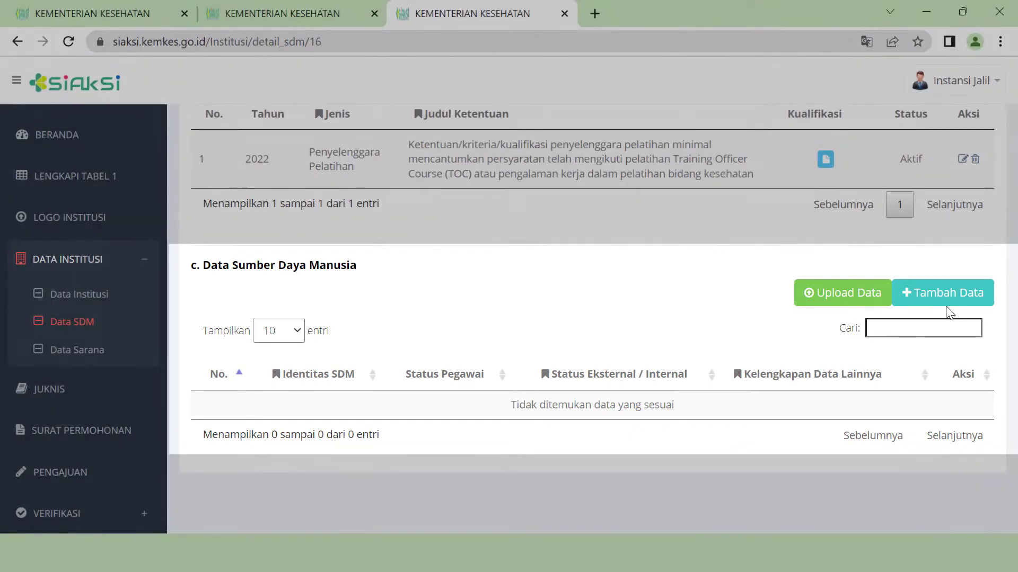
left_click(946, 298)
scroll(506, 310, "down", 2)
left_click(501, 287)
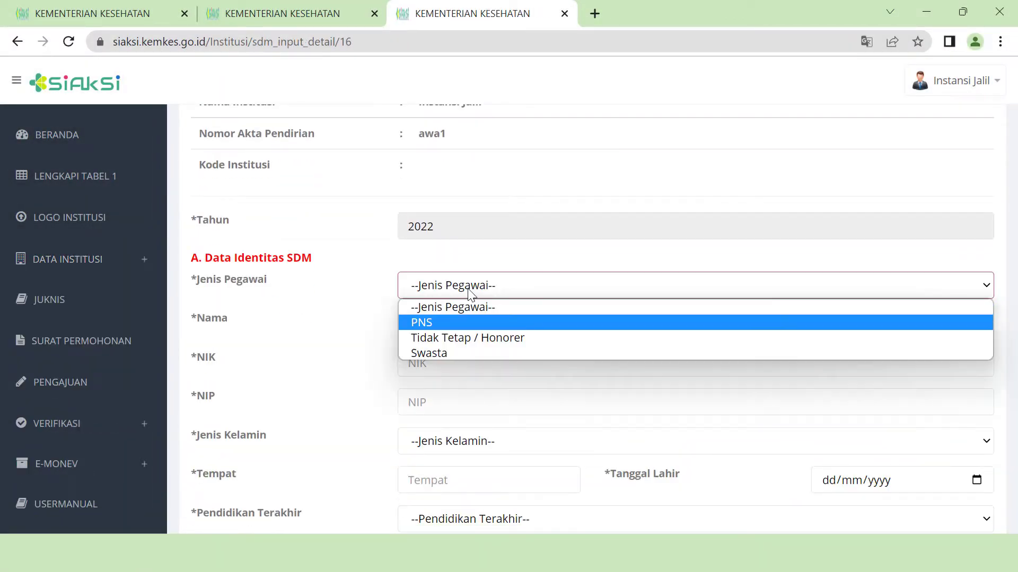
left_click(470, 323)
left_click(473, 325)
left_click(475, 357)
type("1234567890")
left_click(476, 400)
type("54321")
- Set education to S2 in Kesehatan Masyarakat, attach the ijazah, and enter the trainer's phone and e-mail
scroll(689, 309, "down", 1)
left_click(455, 301)
type("Kesehatan Masyarakat")
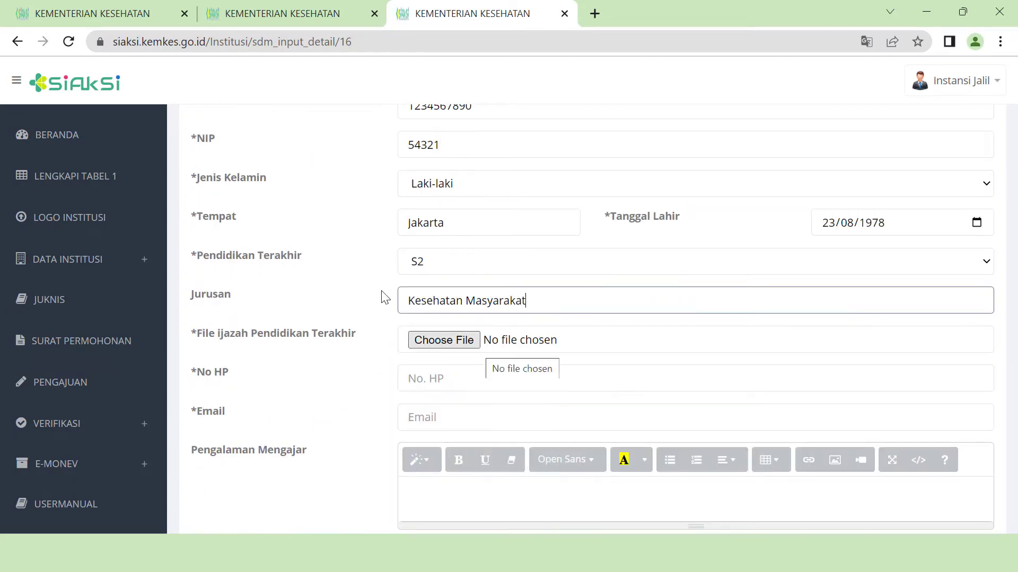
left_click(444, 340)
left_click(456, 291)
type("089000000000")
left_click(449, 331)
- Enter teaching experience as a numbered list ('pengalaman mengajar 1/2', 'dst...') and work experience 'pengalaman kerja 2'
left_click(522, 413)
left_click(696, 374)
type("pengalaman mengajar 1 pengalaman mengajar 2")
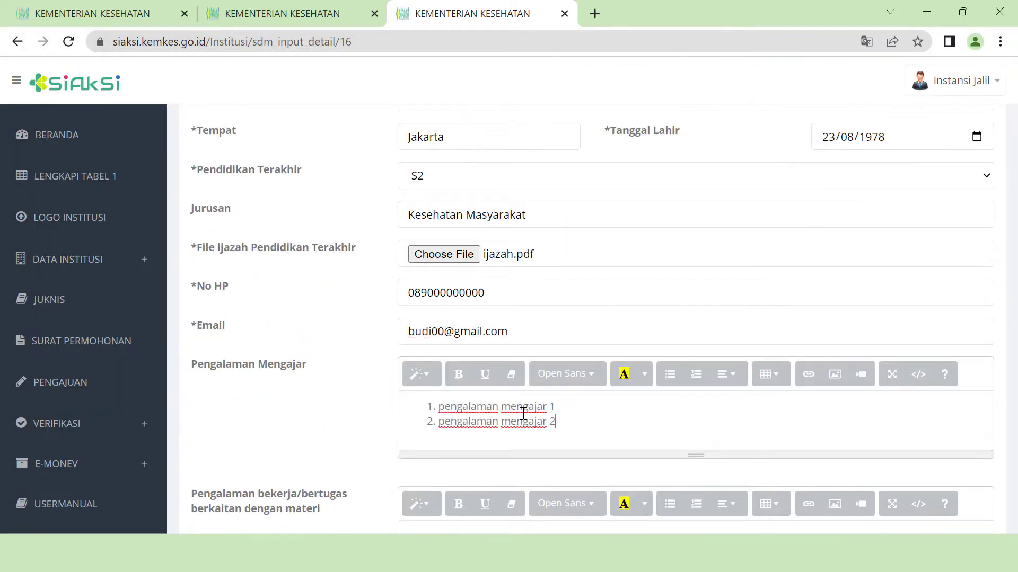
key("Return")
type("dst...")
scroll(350, 345, "down", 3)
left_click(459, 385)
type("pengalaman kerja 2")
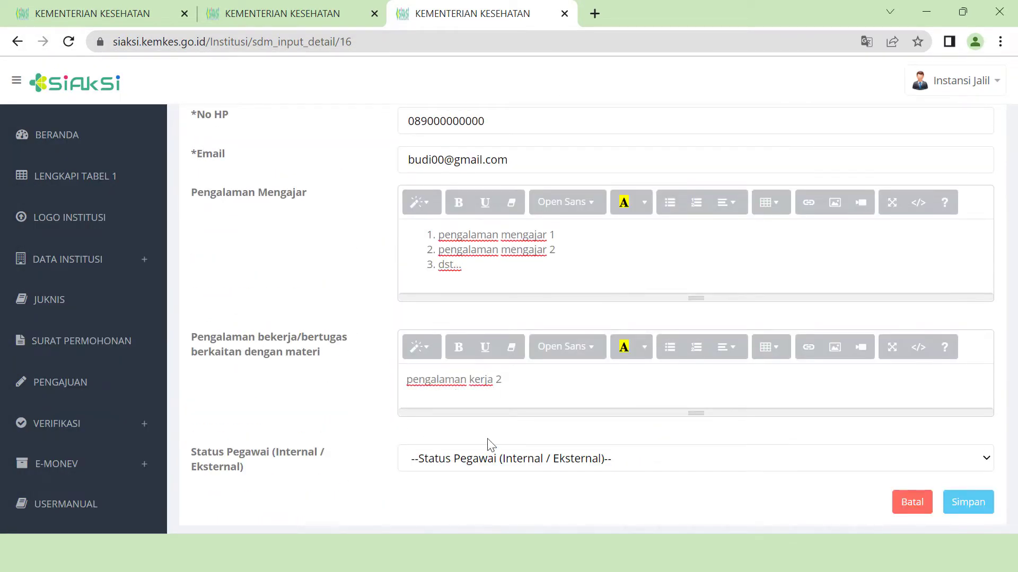
- Set Status Pegawai to Internal and save the trainer record
scroll(483, 415, "down", 1)
left_click(525, 379)
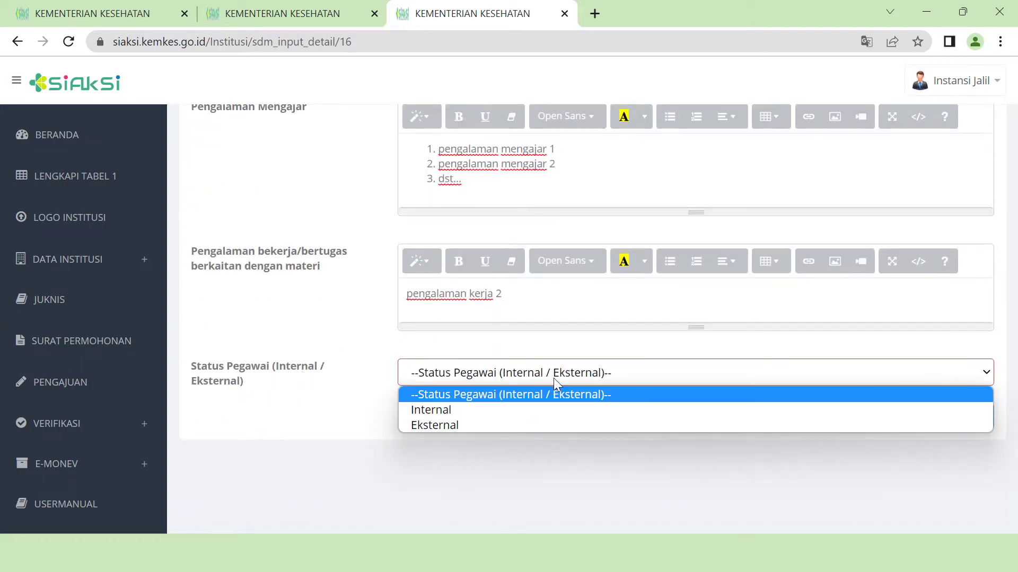
left_click(554, 409)
scroll(572, 454, "up", 20)
scroll(599, 451, "up", 3)
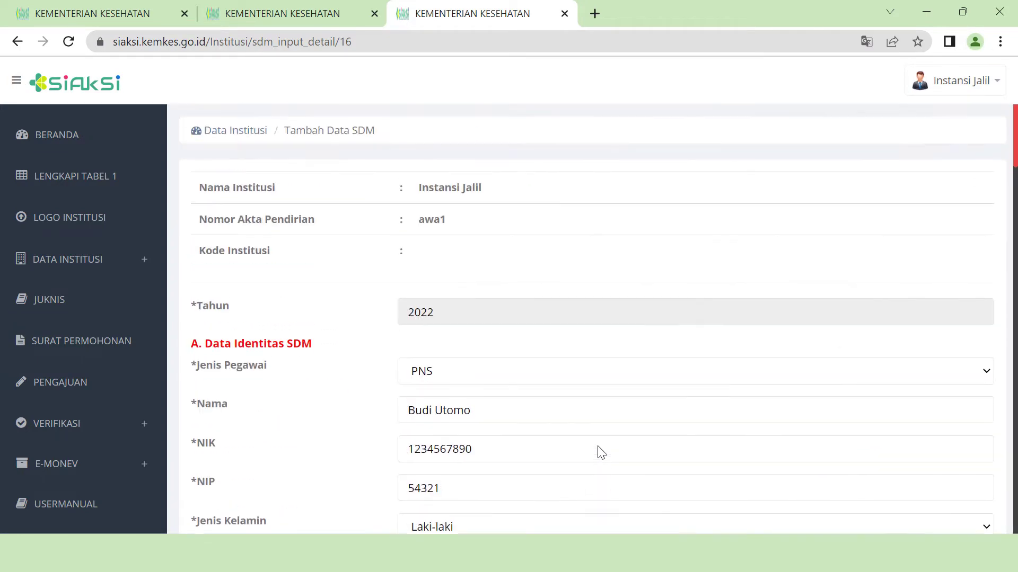
scroll(597, 450, "down", 15)
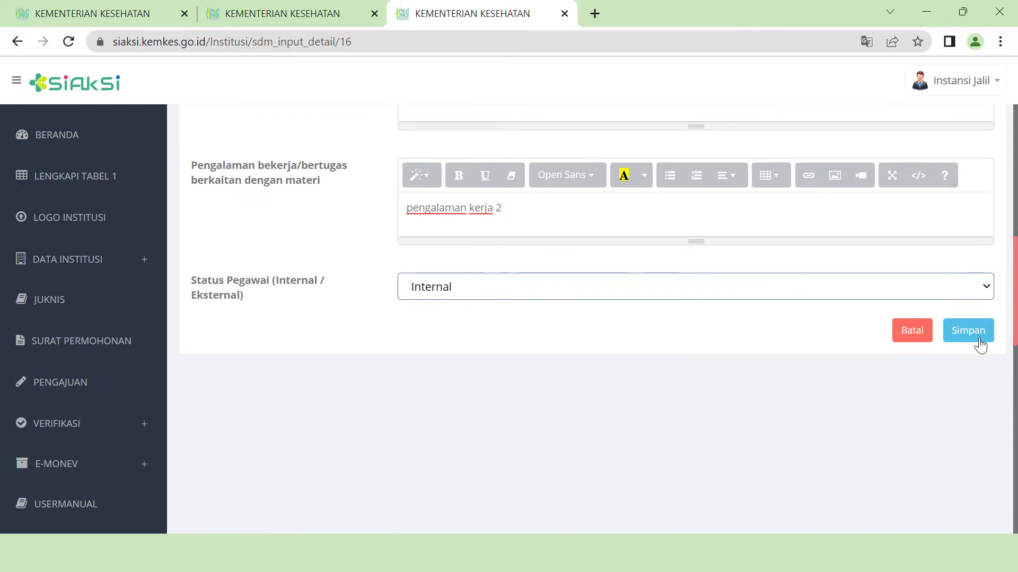
left_click(977, 340)
scroll(282, 341, "down", 5)
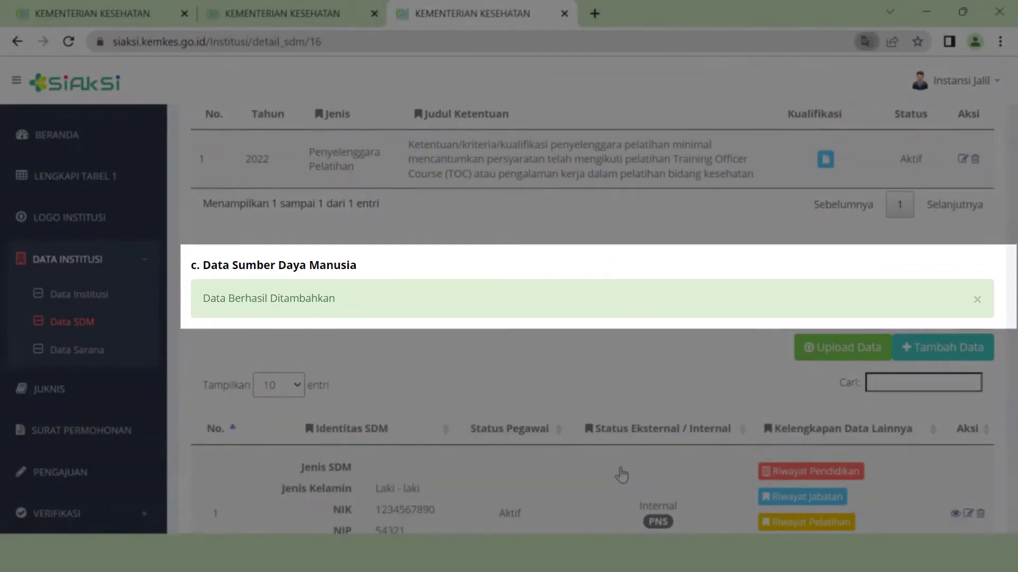
- Scroll the Data SDM page to check the new trainer's entry and success message
scroll(713, 428, "down", 3)
scroll(646, 371, "up", 1)
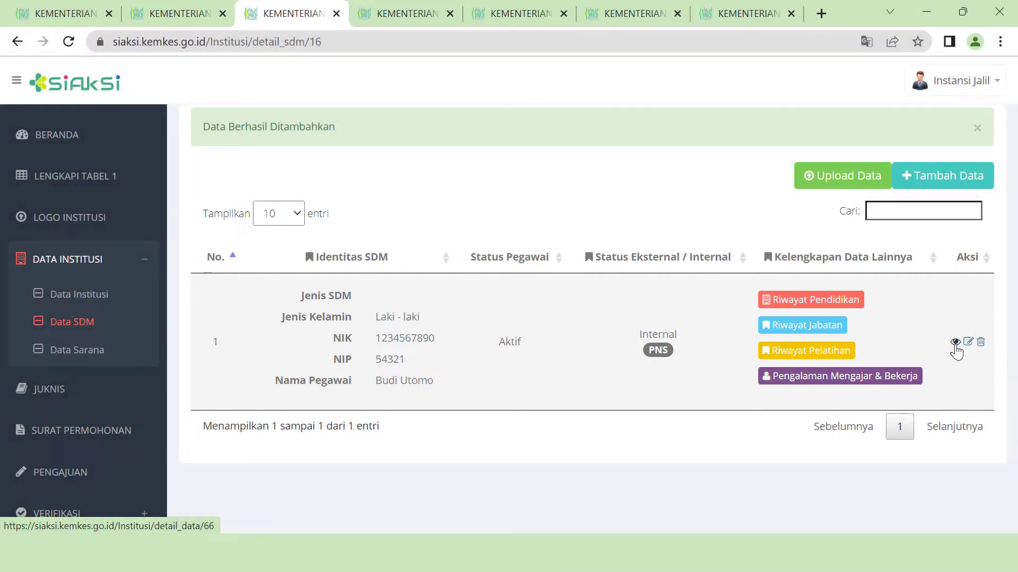
scroll(412, 427, "up", 10)
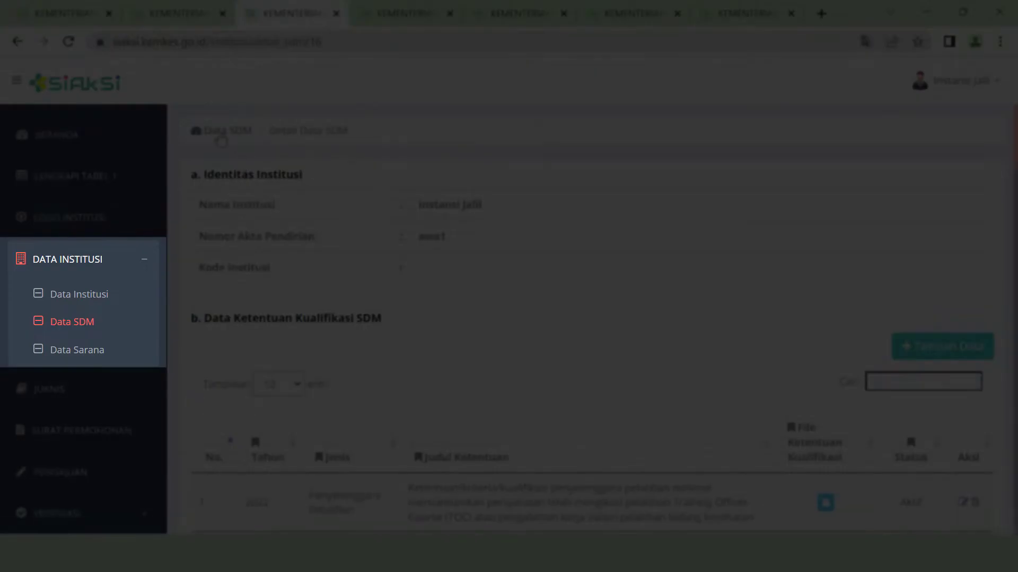
- Start a new Data Sarana entry with 18 offices listed as 'ruang 1, ruang 2, ruang 3, dst...'
left_click(228, 131)
left_click(93, 269)
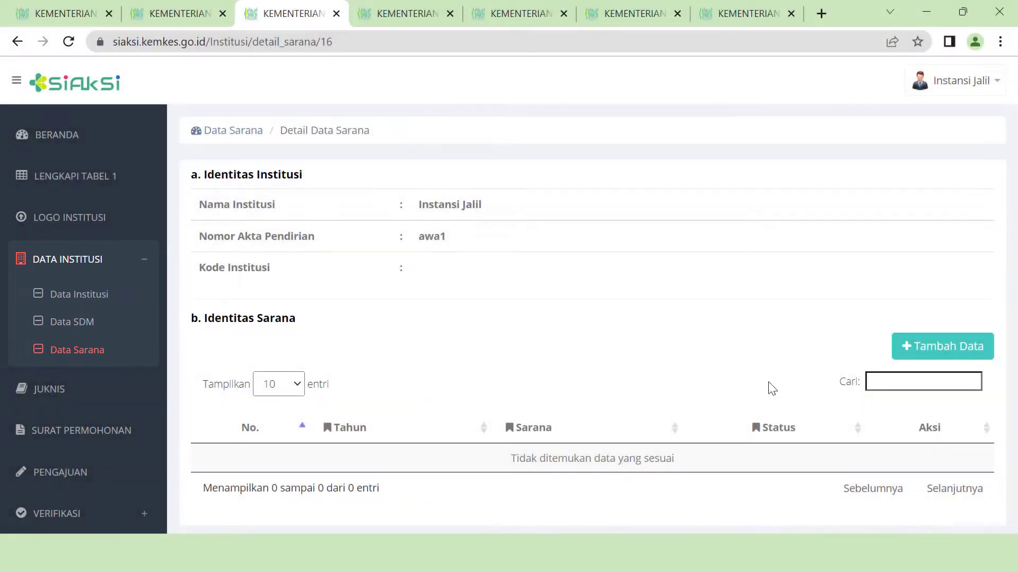
left_click(986, 354)
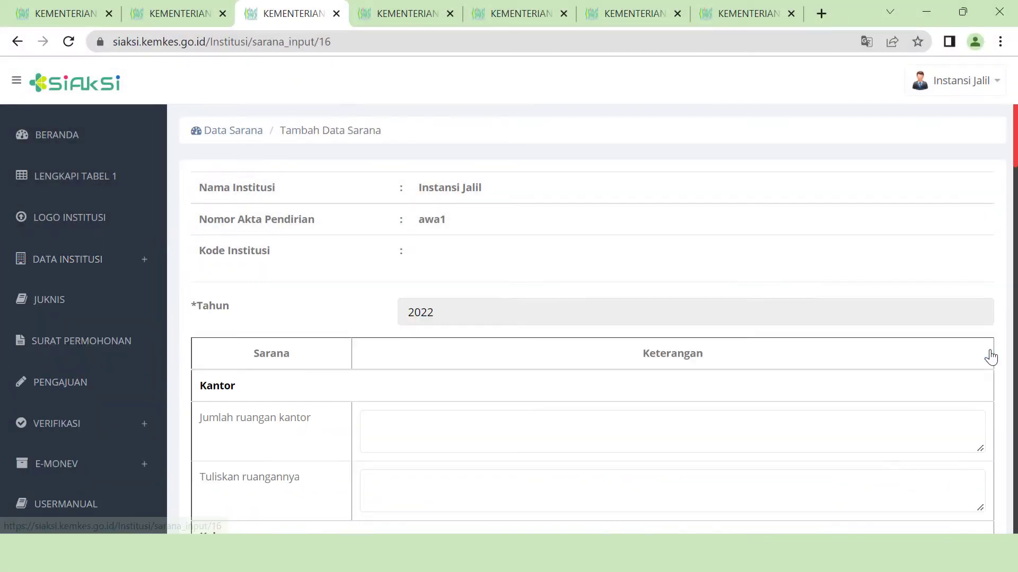
scroll(604, 335, "down", 2)
left_click(440, 345)
type("18")
left_click(425, 407)
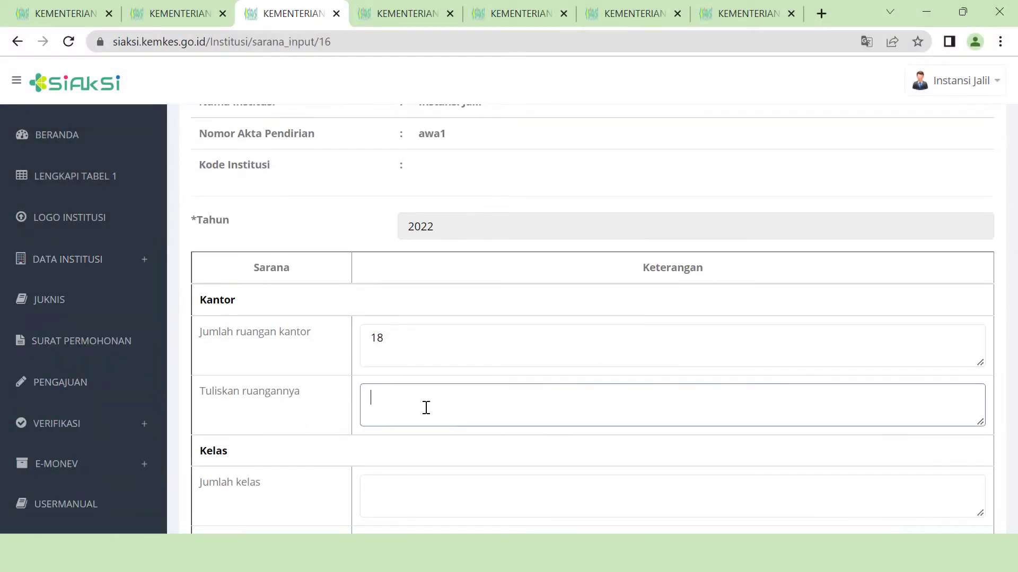
type("ruang 1, ruang 2, ruang 3, dst...")
- Enter 12 classes with capacity '35 orang' and save the facilities record
scroll(426, 407, "down", 3)
left_click(479, 325)
type("12")
left_click(445, 381)
type("35 orang")
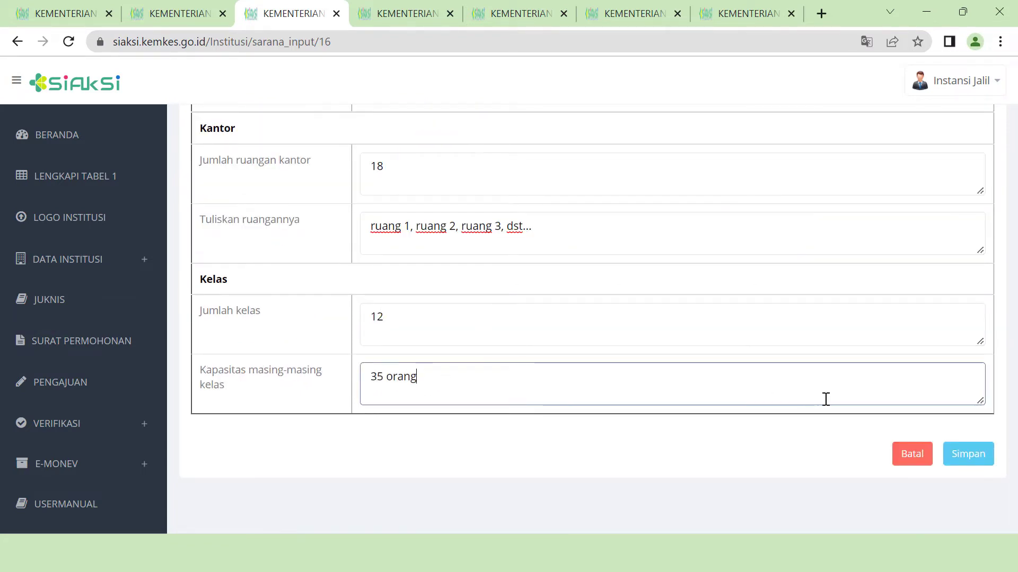
left_click(968, 460)
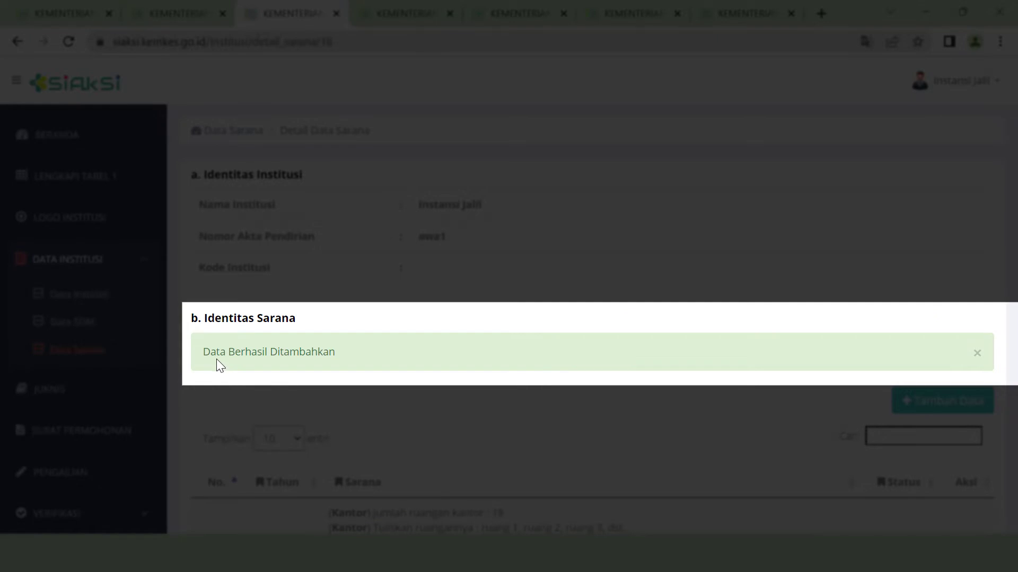
scroll(571, 416, "down", 2)
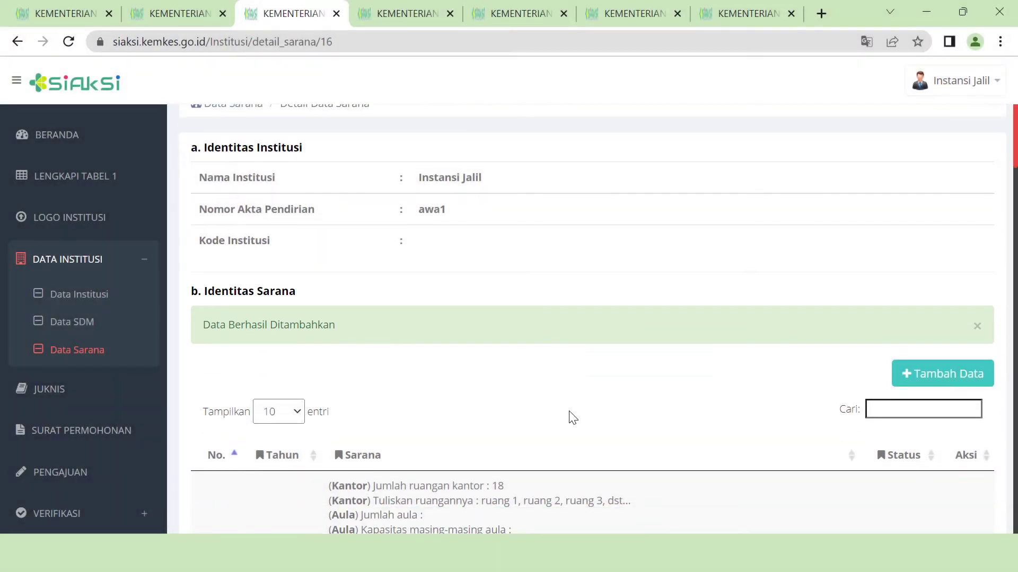
scroll(571, 416, "down", 3)
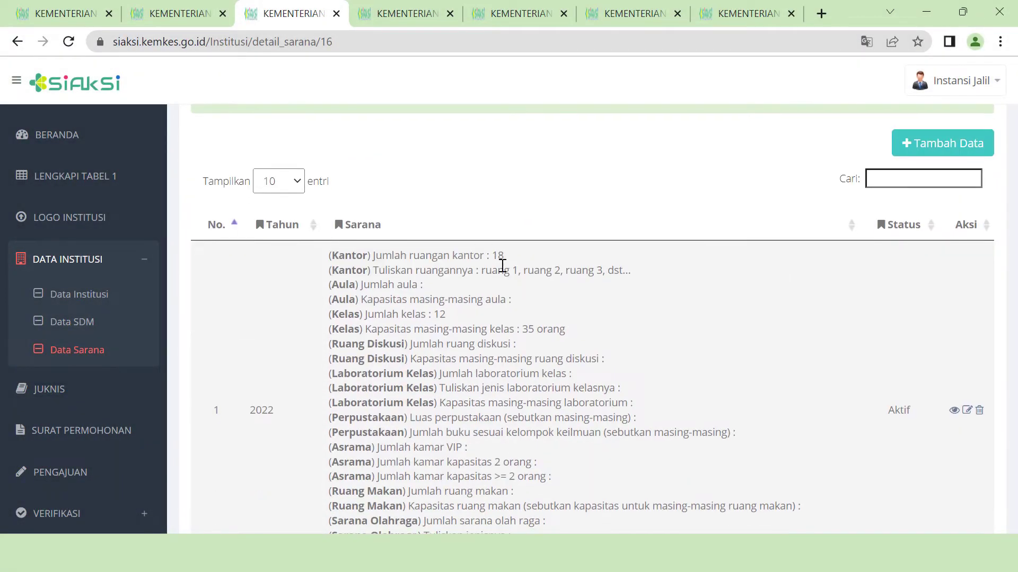
scroll(552, 387, "down", 2)
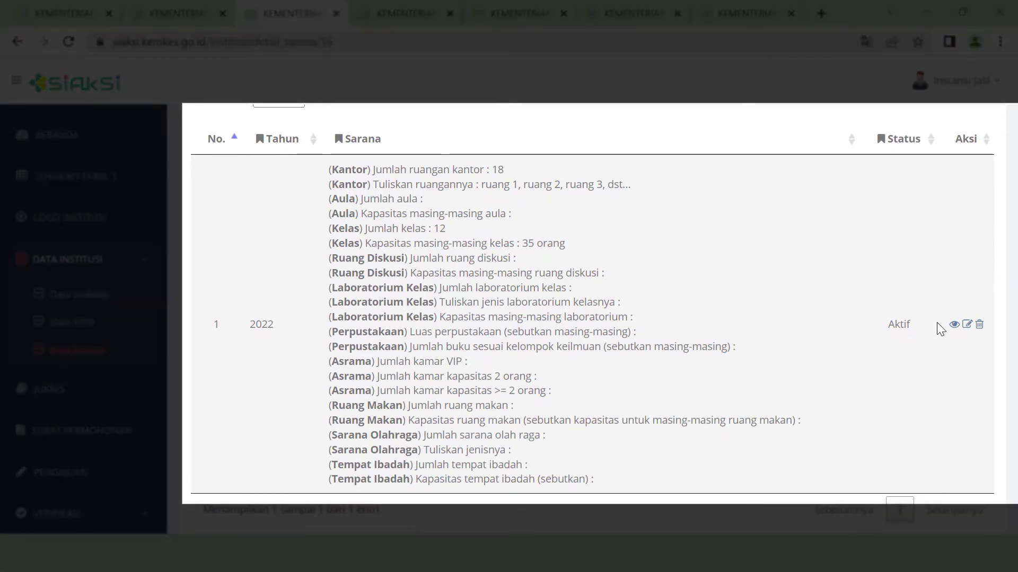
scroll(957, 325, "down", 1)
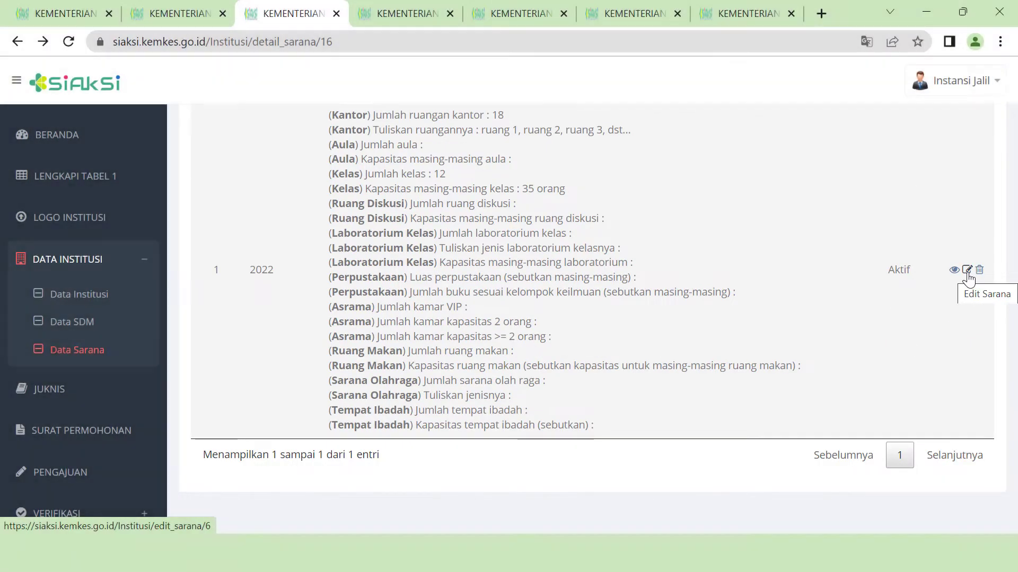
- Edit the facilities record to add 2 halls for 500 and discussion rooms for '15 orang'
left_click(968, 273)
scroll(272, 327, "down", 5)
left_click(409, 316)
type("2")
left_click(409, 391)
type("500")
scroll(408, 396, "down", 4)
left_click(409, 363)
left_click(401, 438)
type("15 orang")
- Add 1 laboratory described as 'laboratorium komputer/multimedia'
scroll(296, 377, "down", 3)
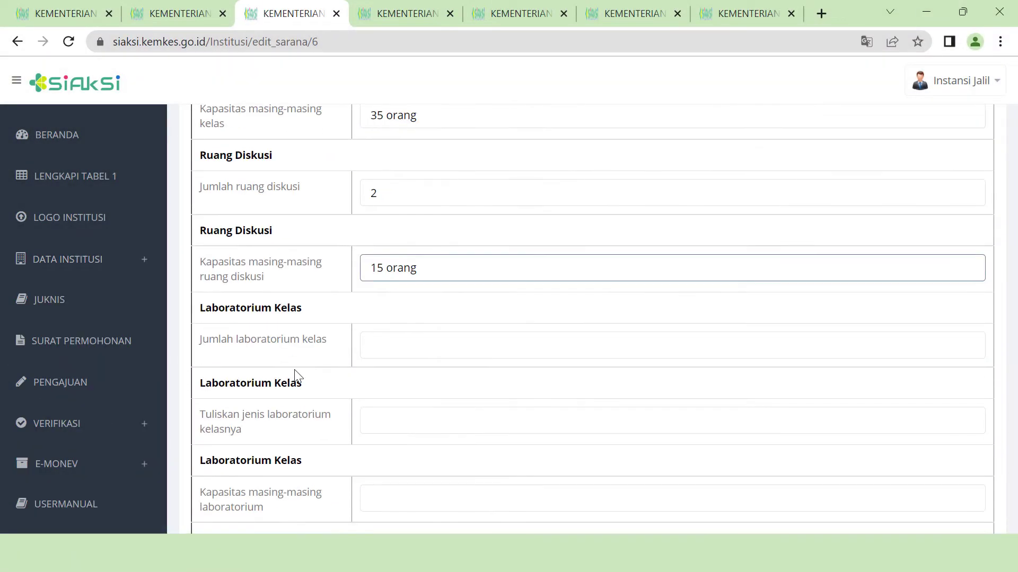
left_click(397, 346)
type("1")
left_click(398, 422)
type("laboratorium komputer/multimedia")
scroll(392, 404, "down", 3)
- Enter 0 for unused facilities, one place of worship for 300, and save
left_click(386, 374)
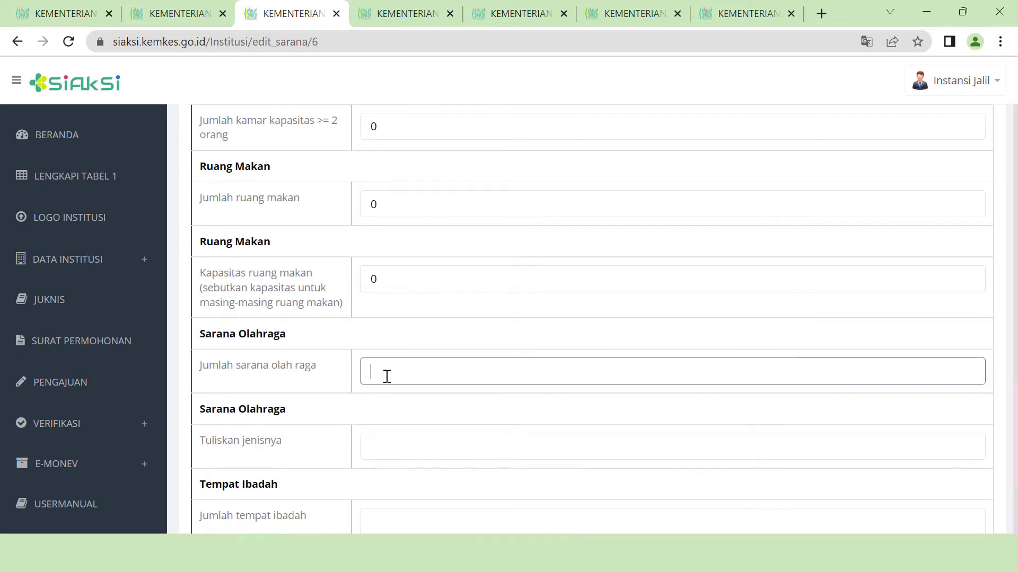
type("0")
left_click(389, 446)
type("0")
left_click(393, 389)
type("1")
left_click(395, 465)
type("300")
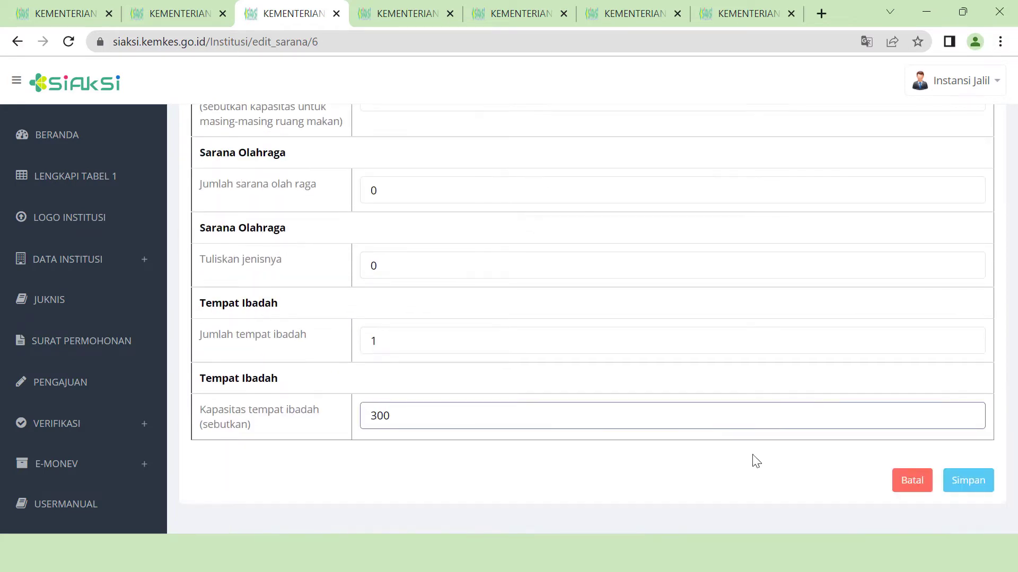
left_click(987, 485)
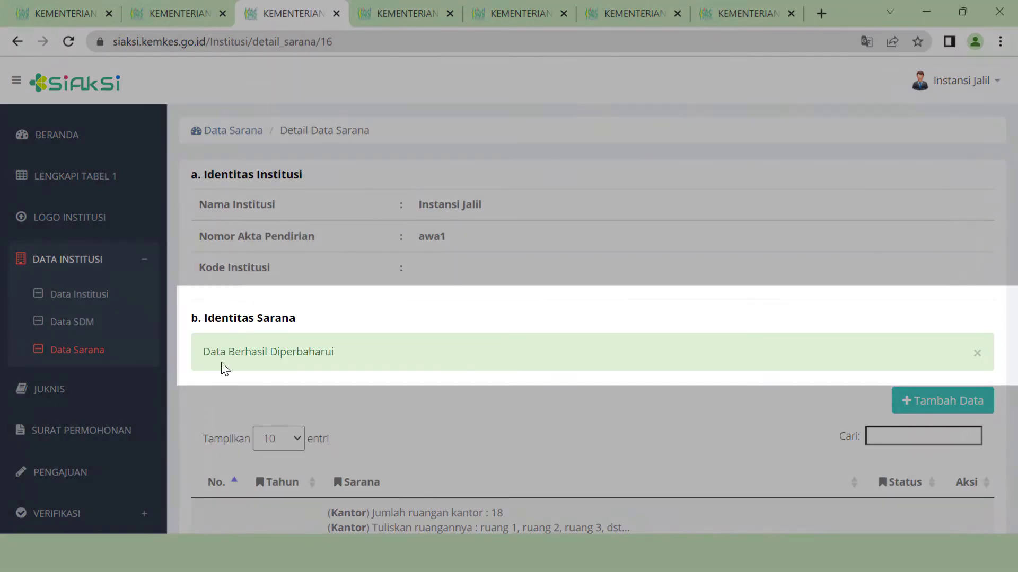
scroll(697, 448, "down", 5)
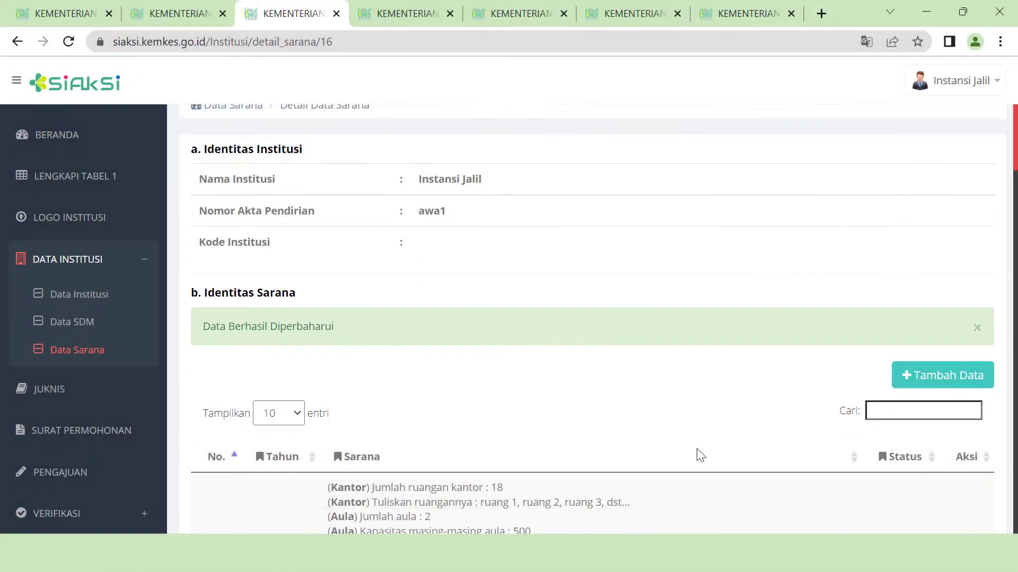
scroll(696, 448, "down", 3)
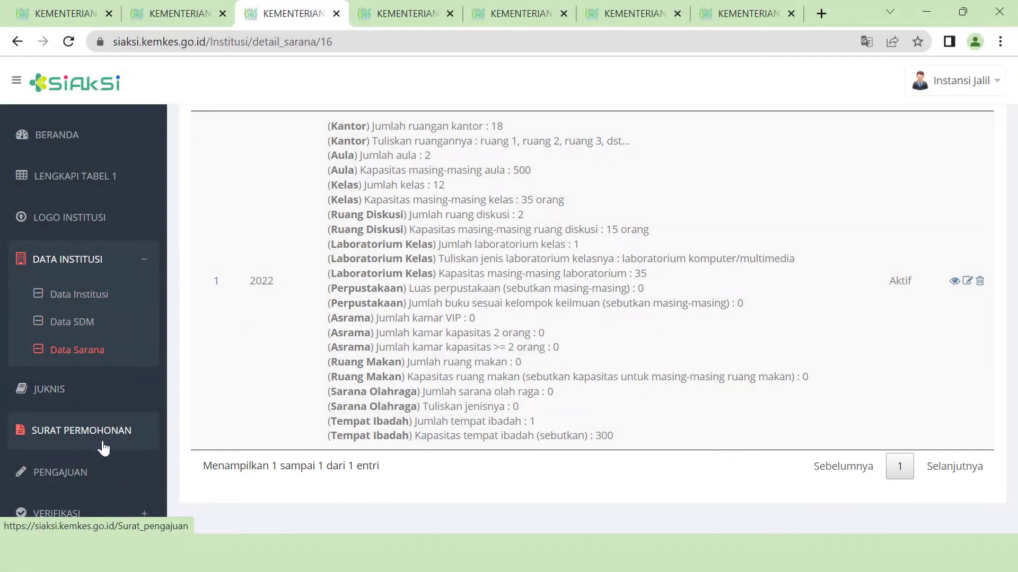
- From Surat Permohonan's Tambah Data form, download format_surat.docx and open it editable in Word
left_click(98, 432)
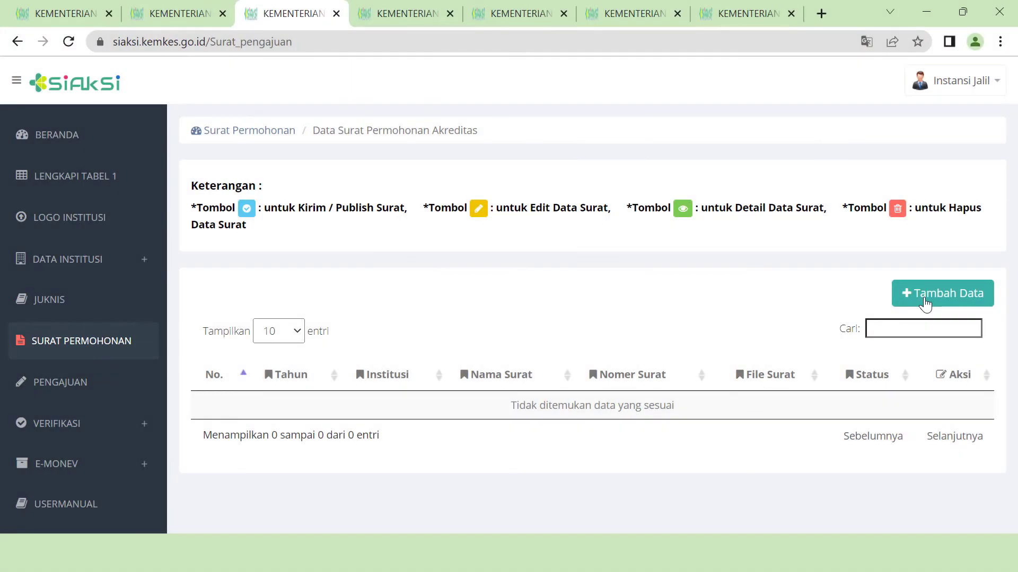
left_click(924, 304)
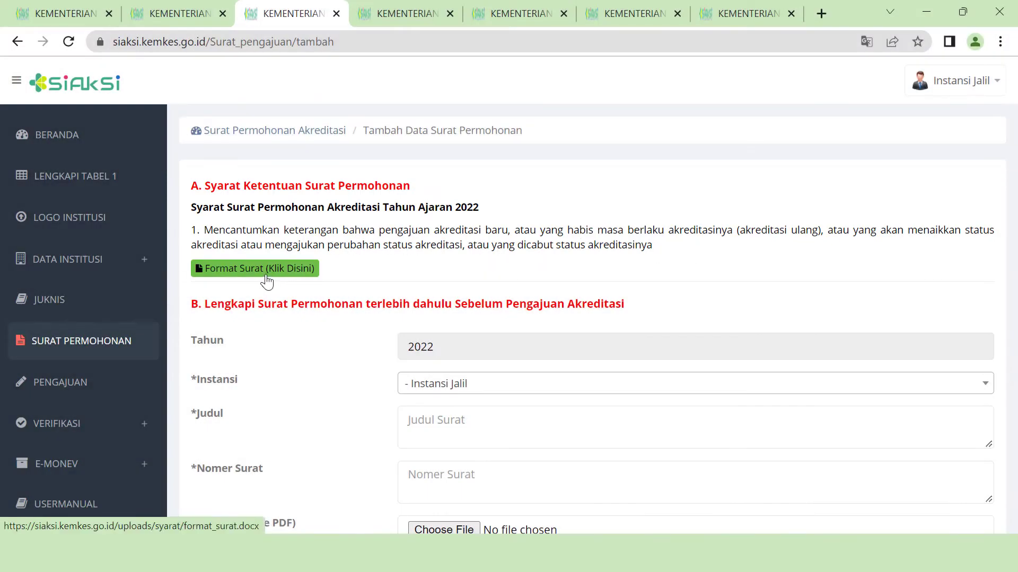
left_click(310, 271)
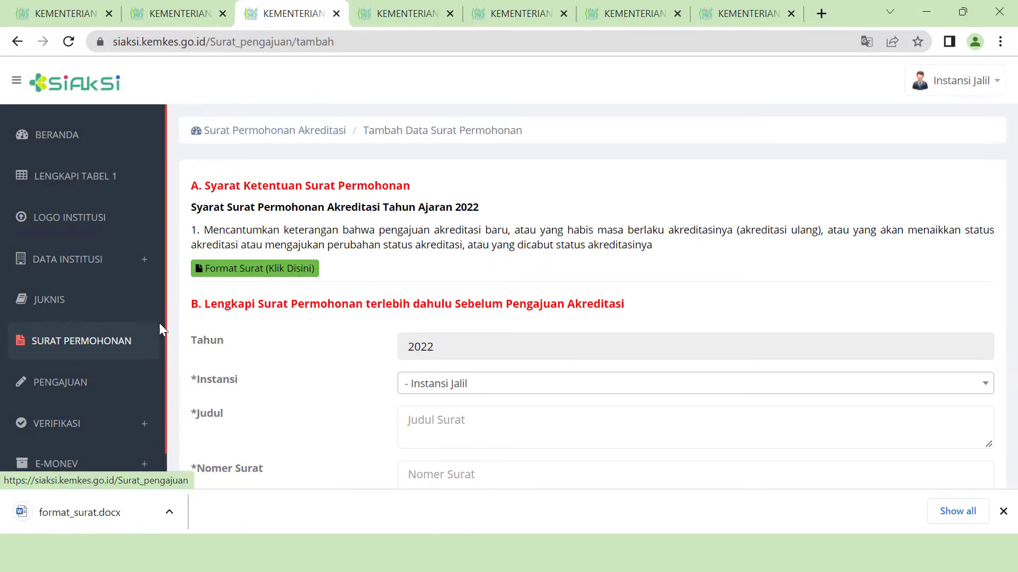
left_click(132, 522)
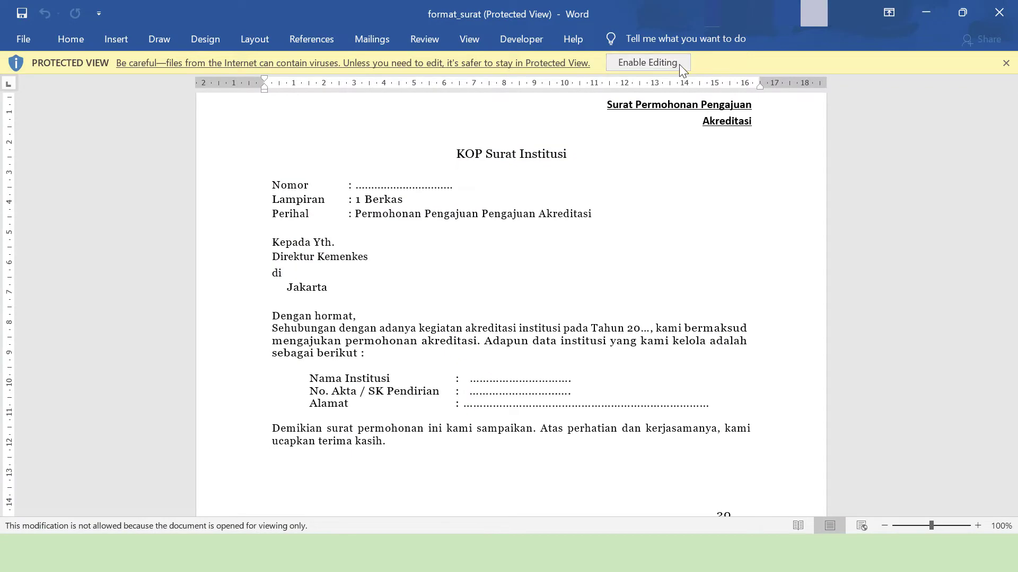
left_click(679, 65)
left_click_drag(455, 274, 356, 276)
type("12")
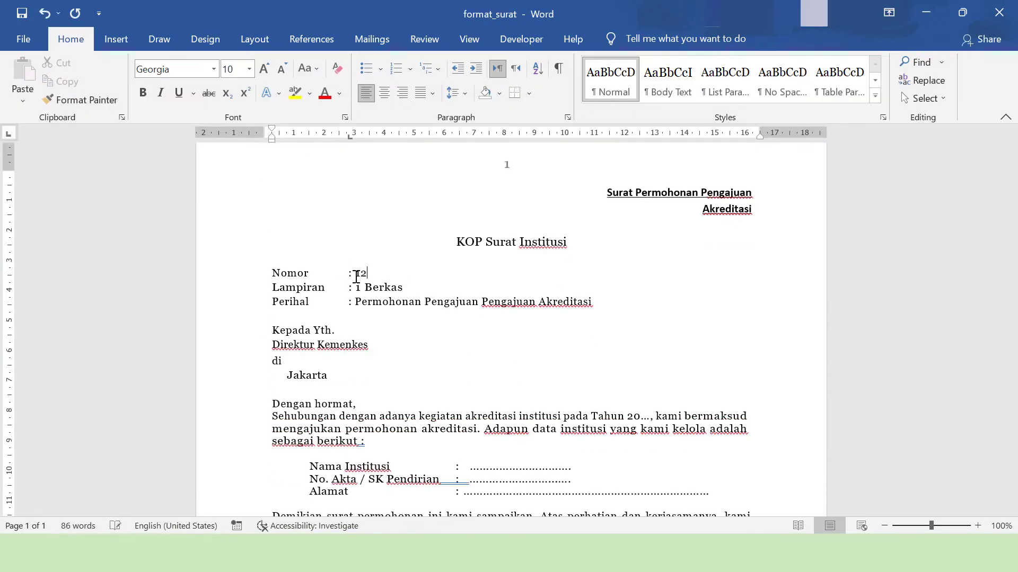
type("34567890")
scroll(382, 371, "down", 1)
double_click(652, 378)
type("22")
left_click(470, 428)
type("institusi coba")
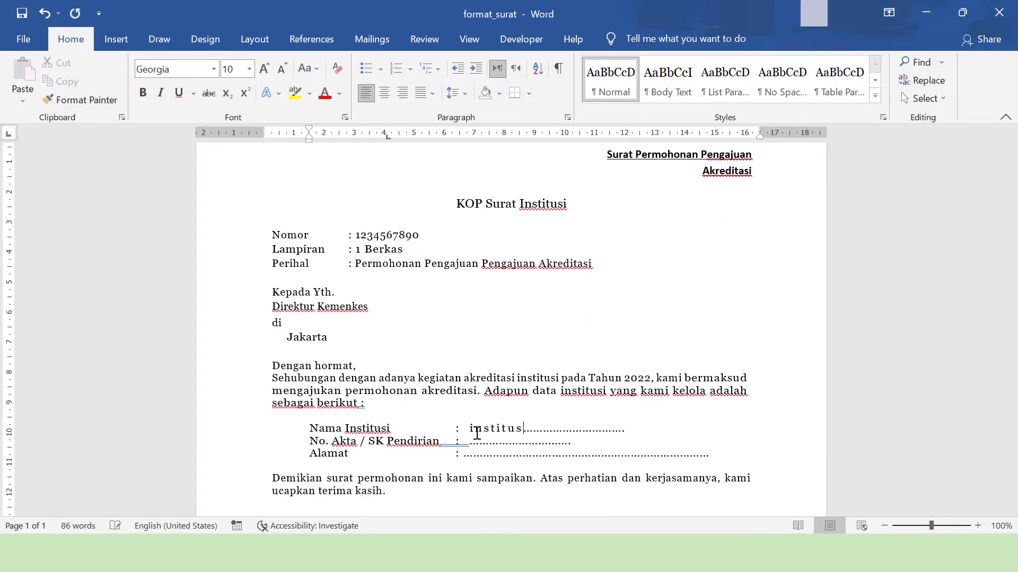
left_click(470, 440)
type("0000000")
left_click(463, 453)
type("jalan pembangunan jaya")
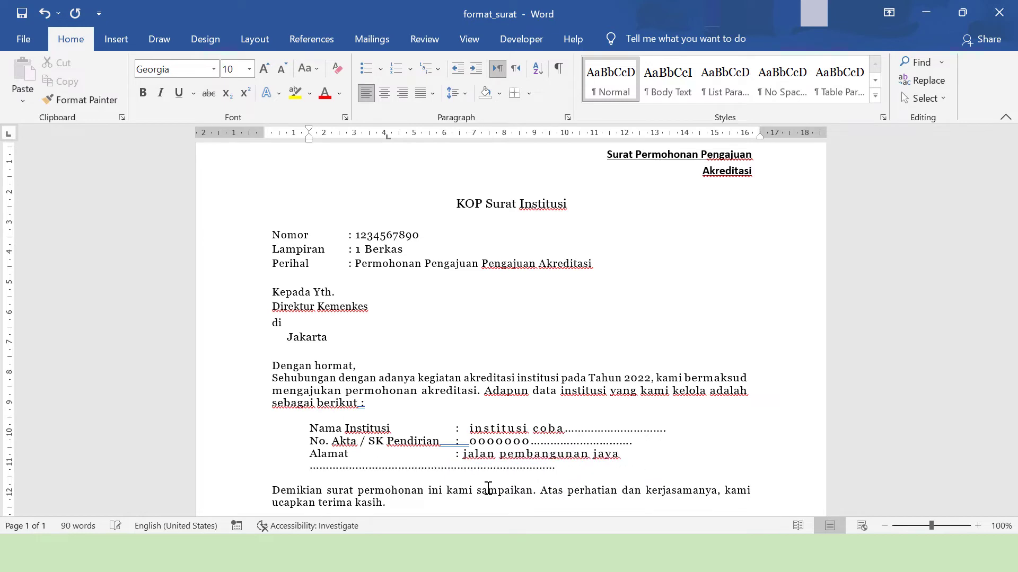
left_click_drag(554, 466, 319, 466)
key("Delete")
- Enter the signatory's name and right-align it
scroll(506, 422, "down", 8)
triple_click(729, 345)
key("ctrl+r")
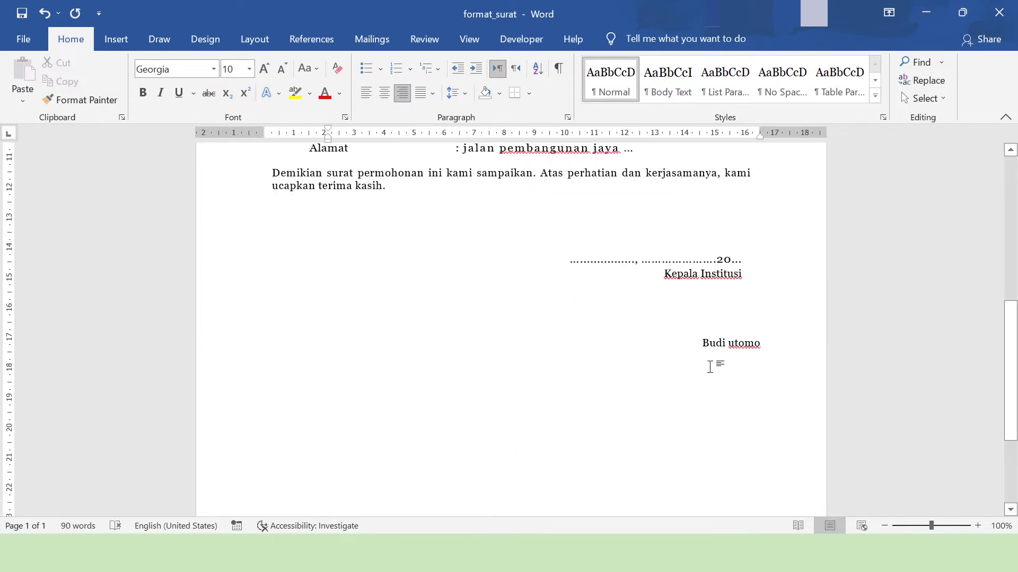
- Save the letter as PDF 'permohonan akreditasi institusi' in the trial akreditasi folder
left_click(24, 39)
left_click(50, 257)
left_click(521, 234)
type("permohonan akreditasi institusi")
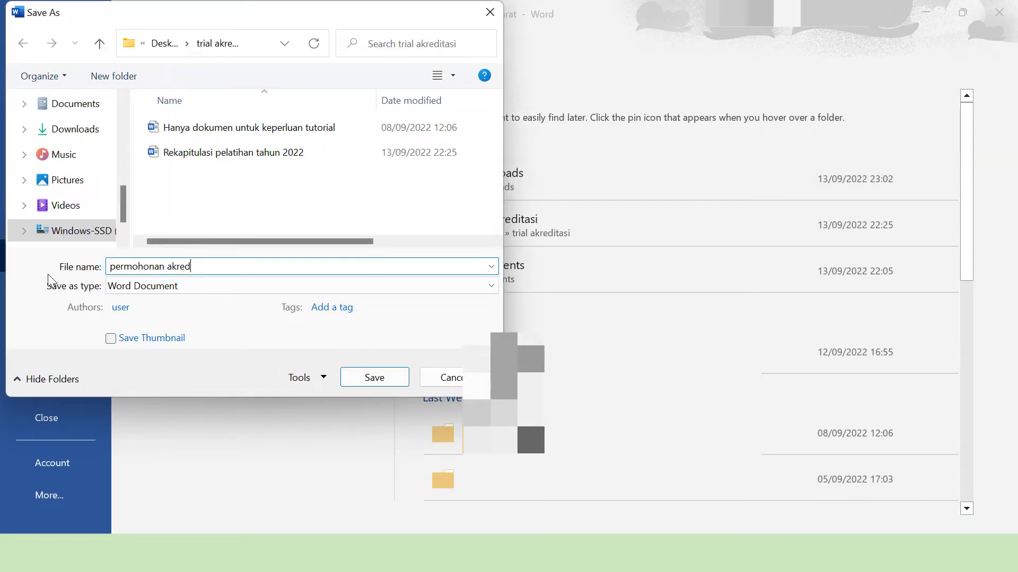
key("Tab")
key("p")
left_click(390, 424)
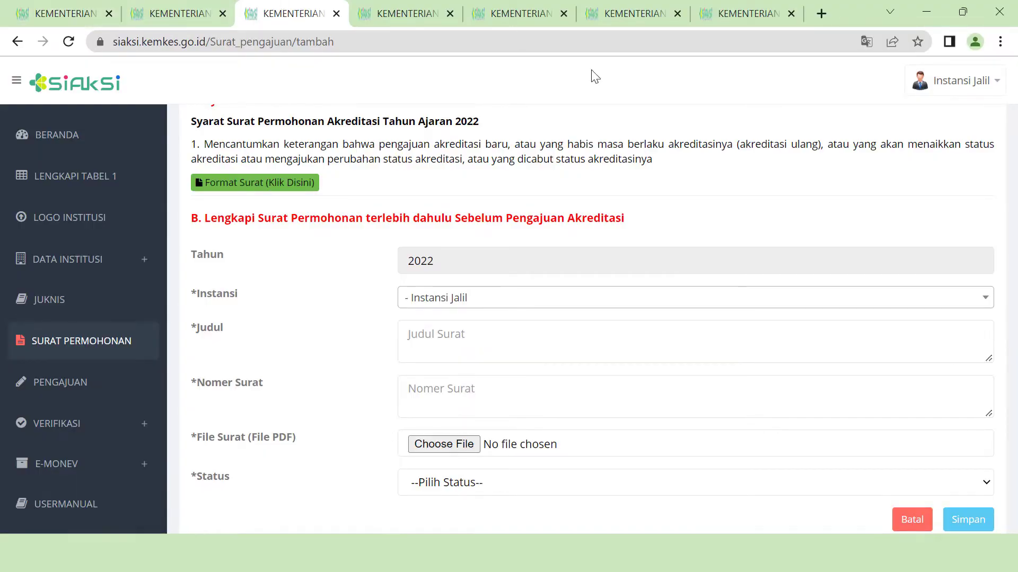
left_click(545, 298)
left_click(487, 348)
left_click(487, 344)
type("permohonan akreditasi baru")
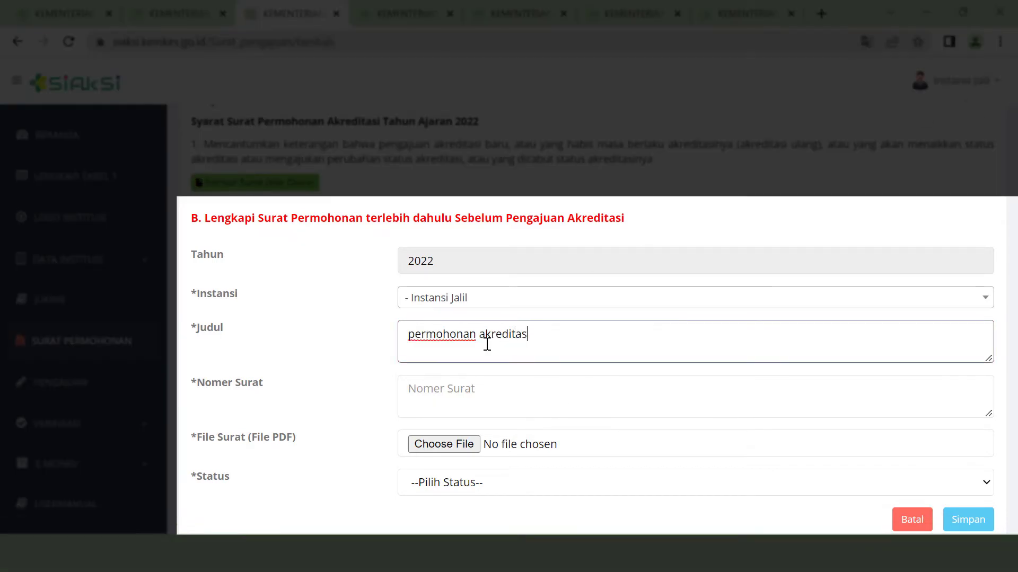
left_click(531, 410)
type("1234567890")
- Attach the permohonan akreditasi institusi PDF, set the status to Publish, and save the letter
left_click(469, 445)
left_click(348, 401)
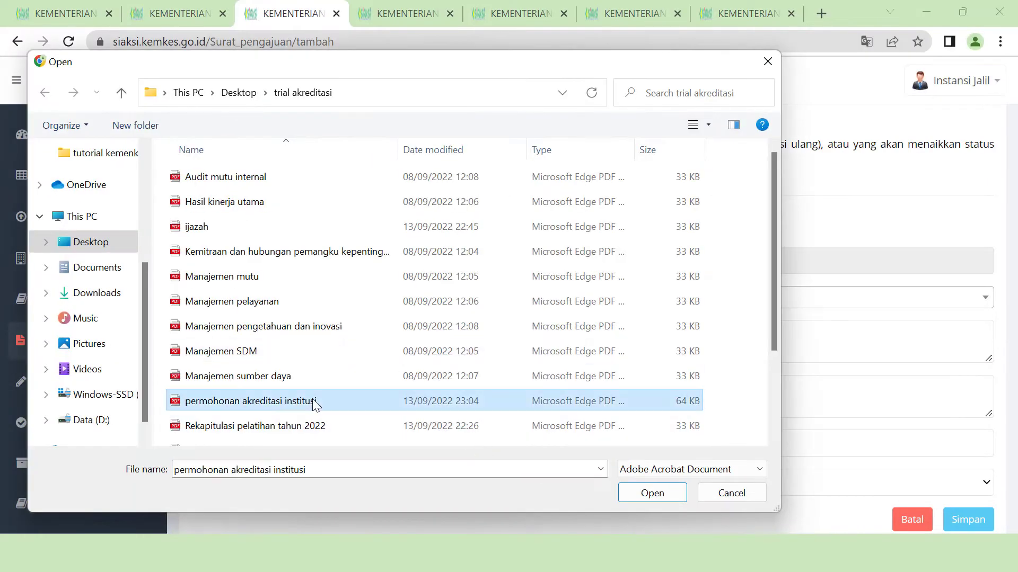
left_click(631, 492)
scroll(583, 450, "down", 2)
left_click(526, 401)
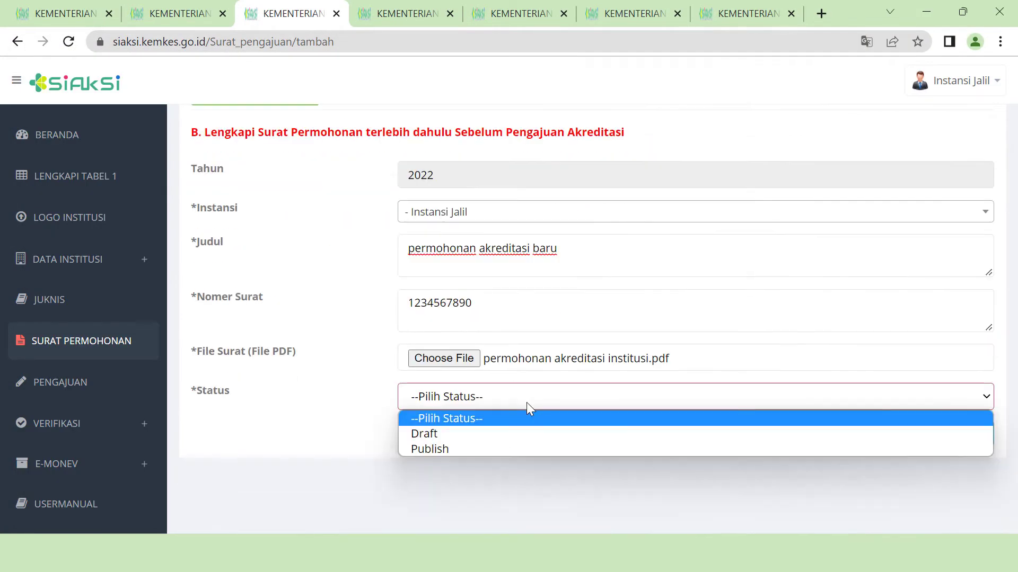
left_click(437, 449)
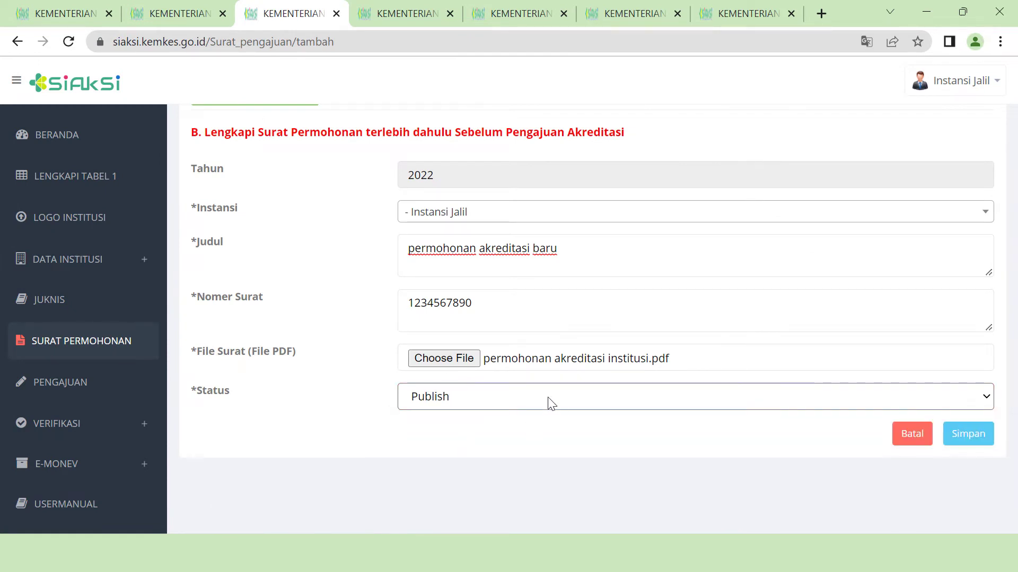
left_click(985, 448)
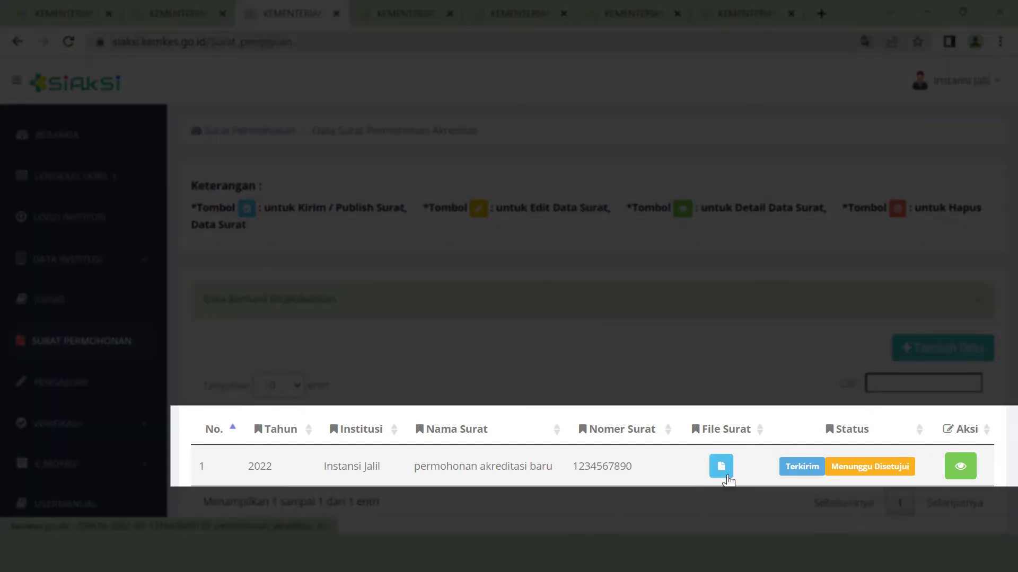
- View the uploaded request letter file, then go to the PENGAJUAN submission page
left_click(728, 476)
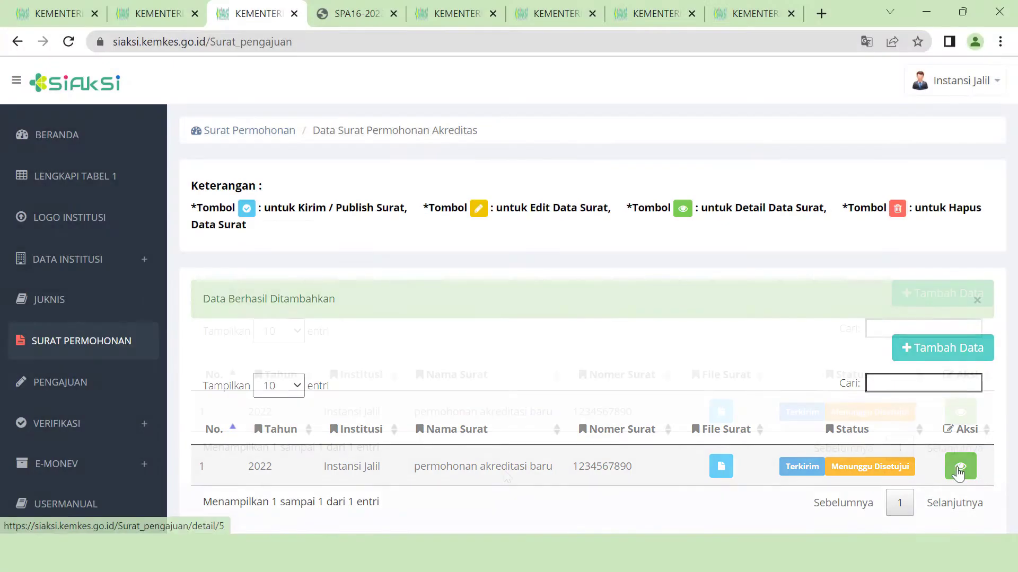
left_click(100, 393)
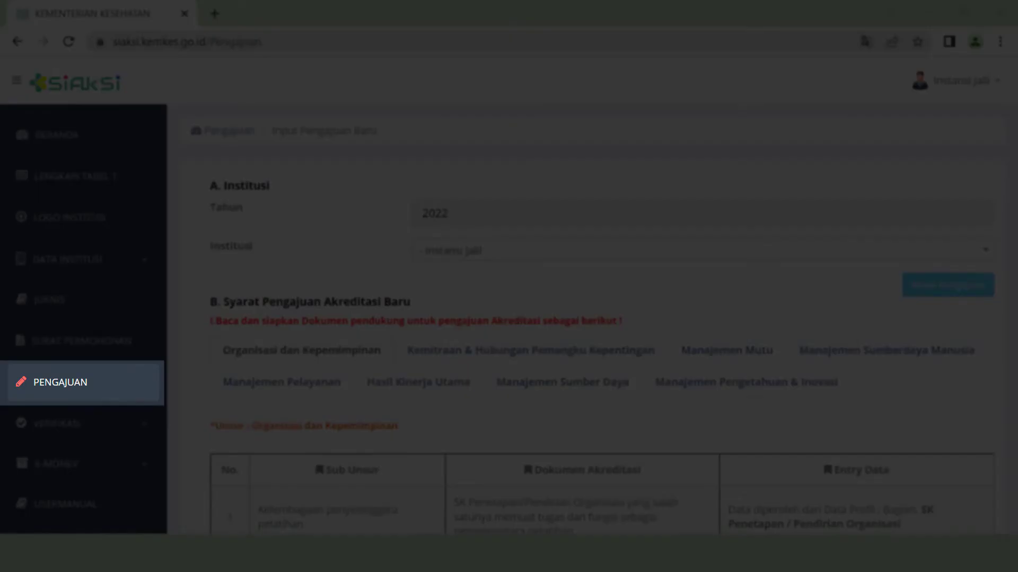
- Reload PENGAJUAN, choose Mulai Pengajuan for 2022, and scroll to the Daftar Pengajuan table
left_click(76, 381)
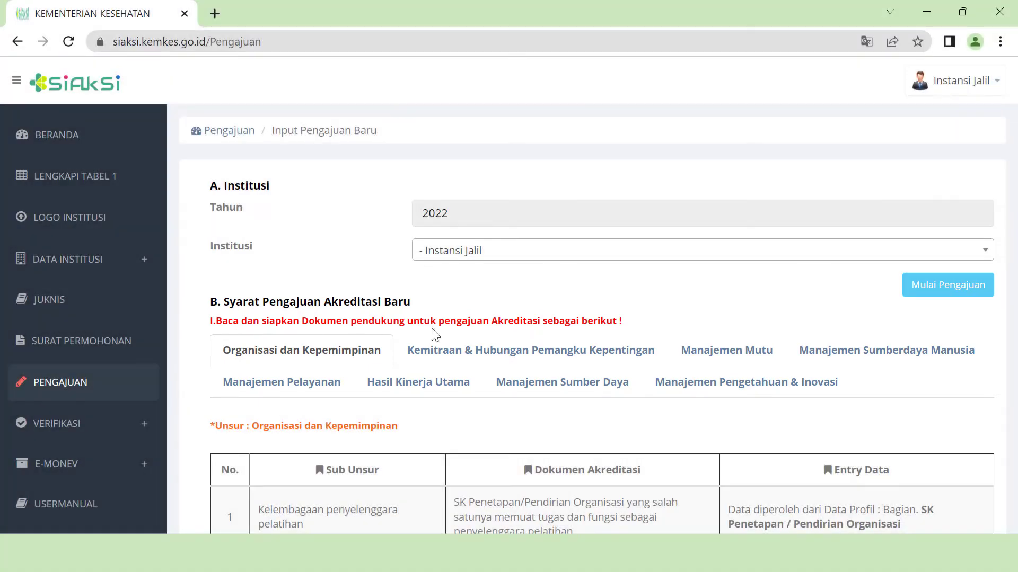
left_click(982, 300)
scroll(638, 256, "down", 3)
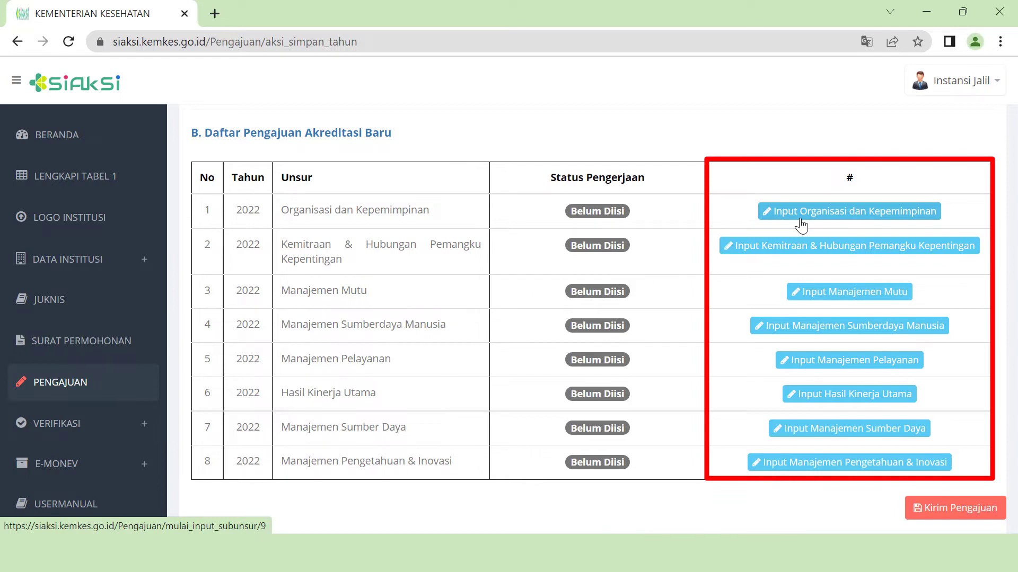
- Enter Organisasi dan Kepemimpinan and open its Kelembagaan penyelenggara pelatihan input form
left_click(856, 225)
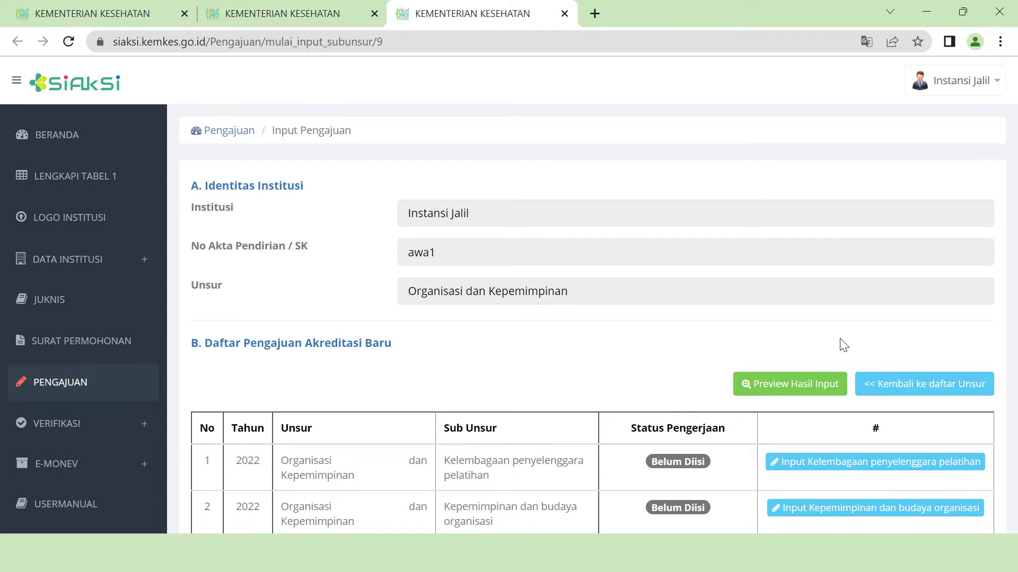
scroll(841, 339, "down", 3)
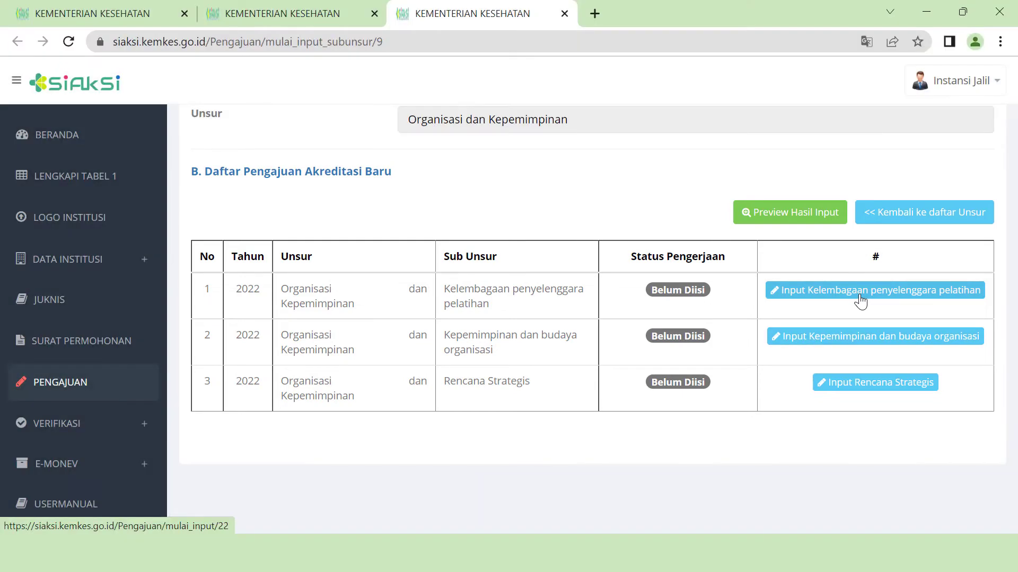
left_click(860, 302)
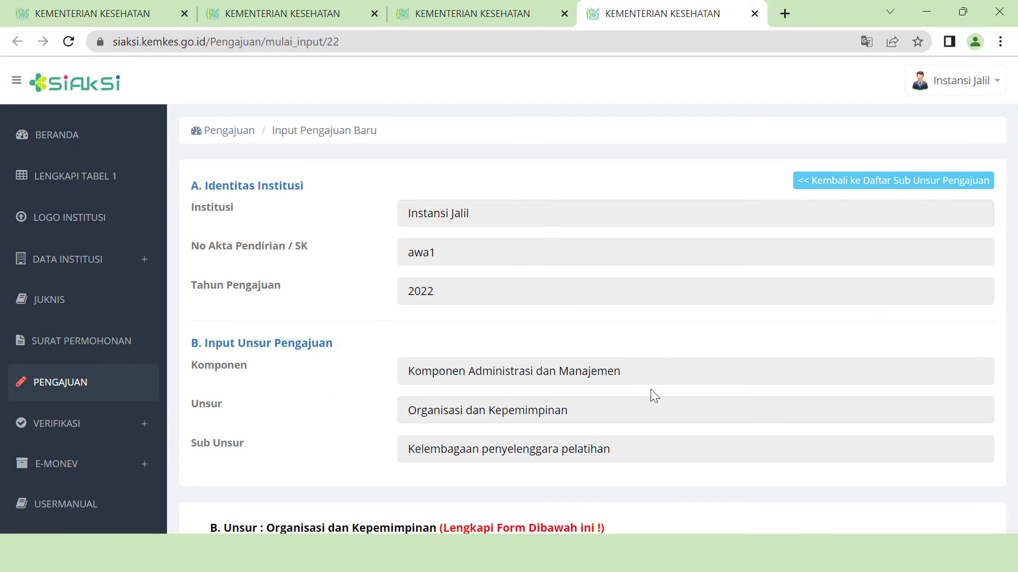
scroll(651, 389, "down", 2)
scroll(679, 389, "down", 5)
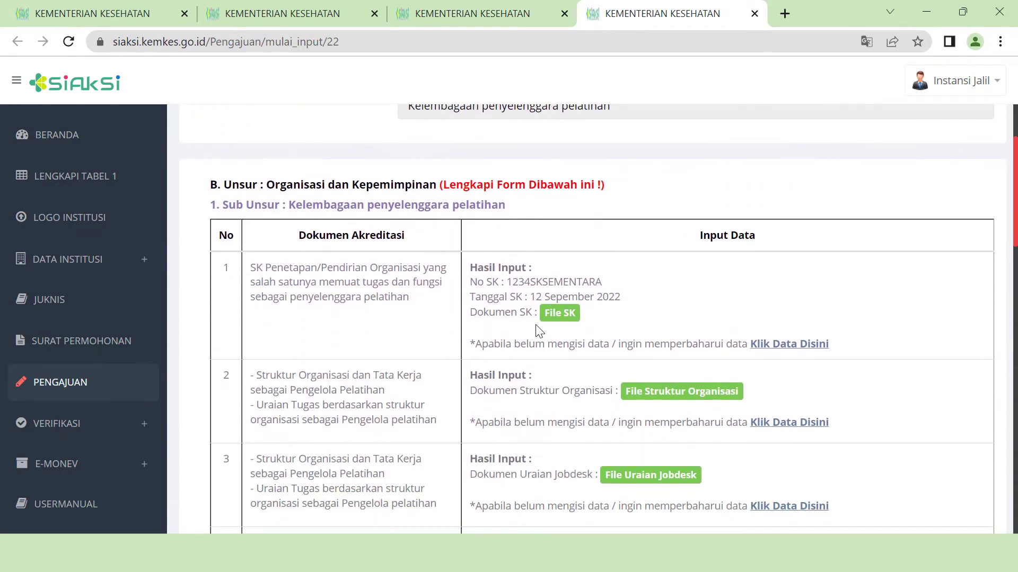
scroll(612, 379, "down", 2)
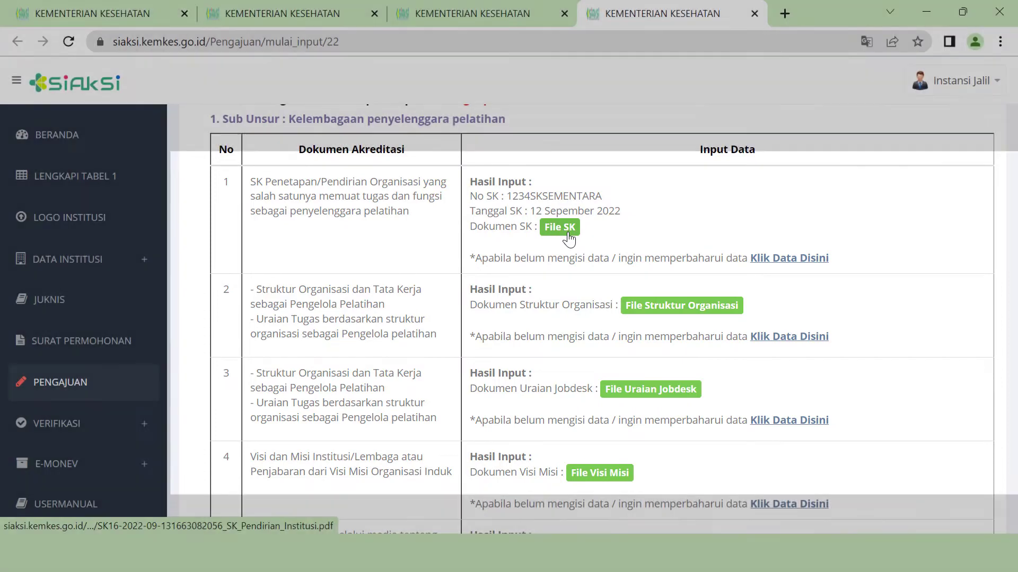
left_click(570, 233)
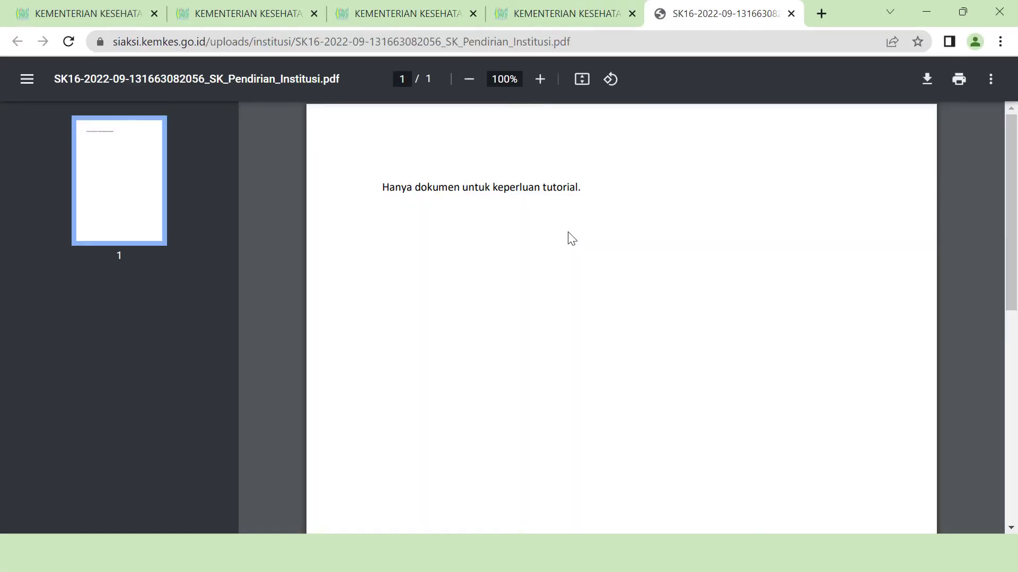
left_click(791, 13)
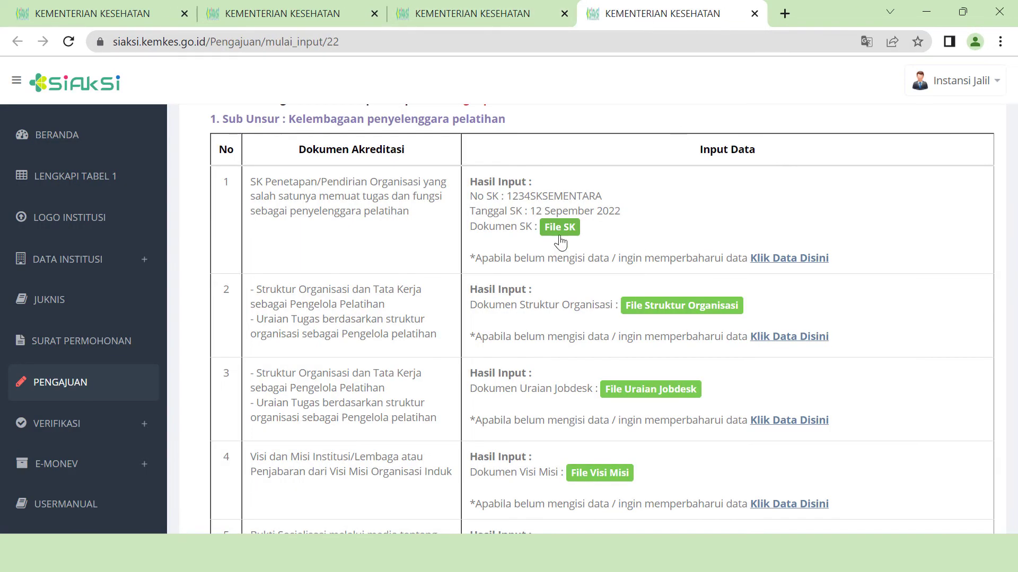
- Attach bukti sosialisasi.pdf in row 5, save the Kelembagaan input, and open Kepemimpinan dan budaya organisasi
scroll(649, 477, "down", 3)
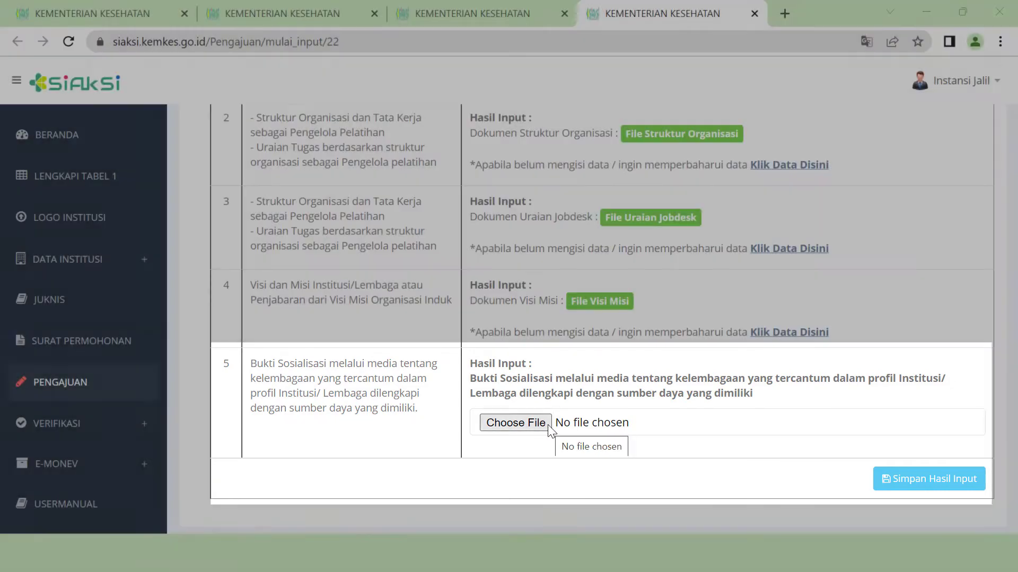
left_click(547, 427)
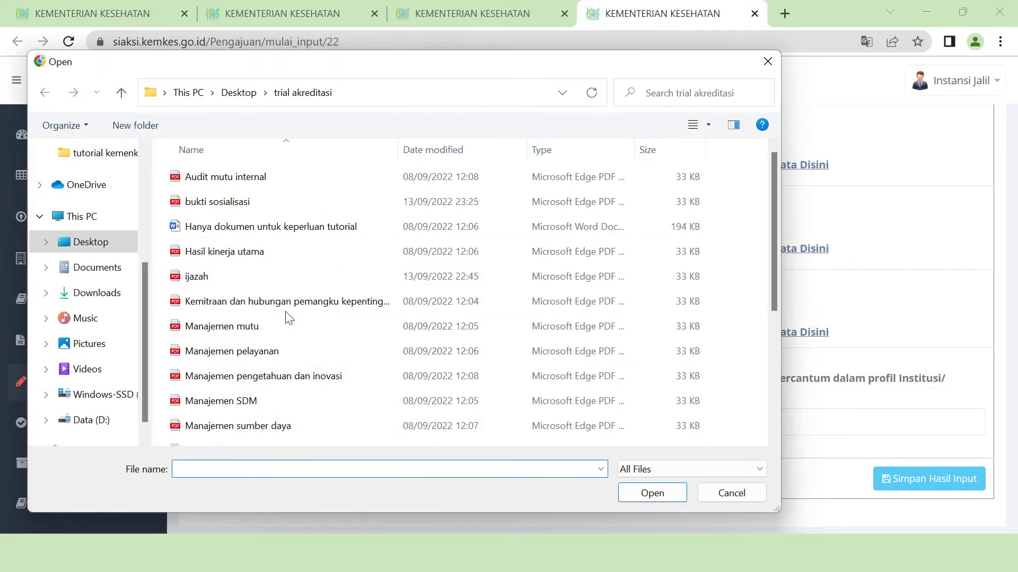
left_click(264, 204)
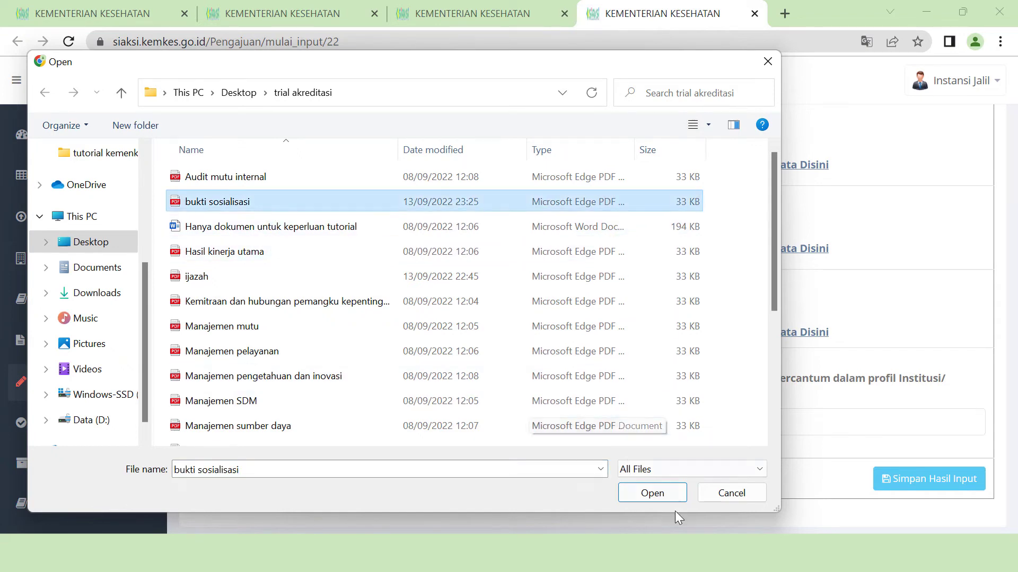
left_click(669, 492)
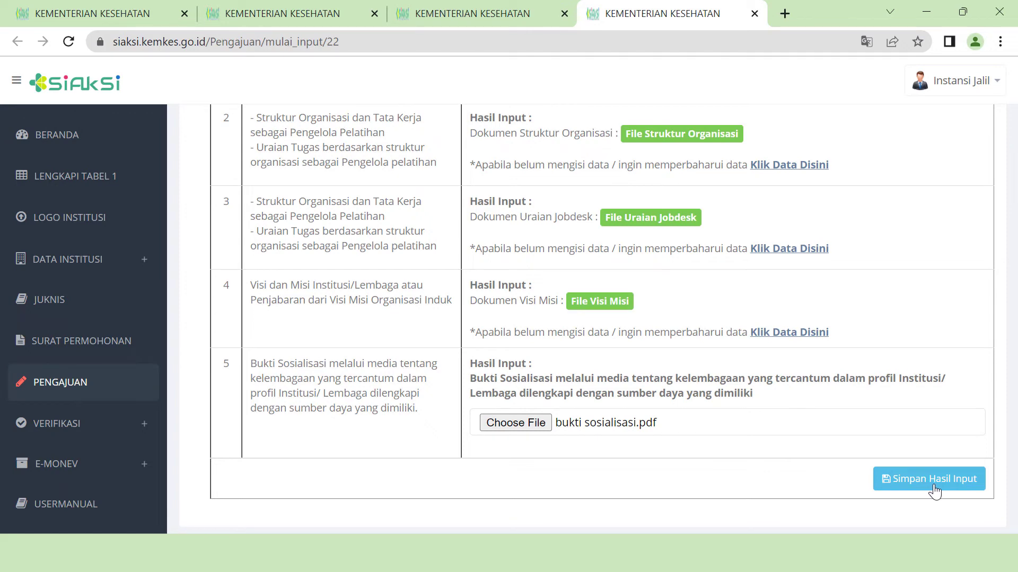
left_click(934, 492)
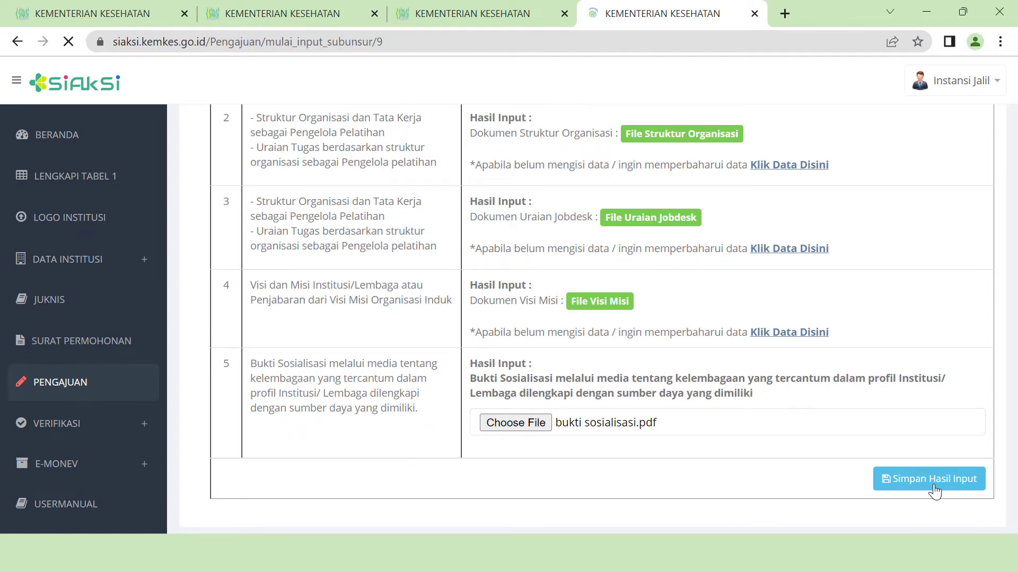
scroll(712, 438, "down", 3)
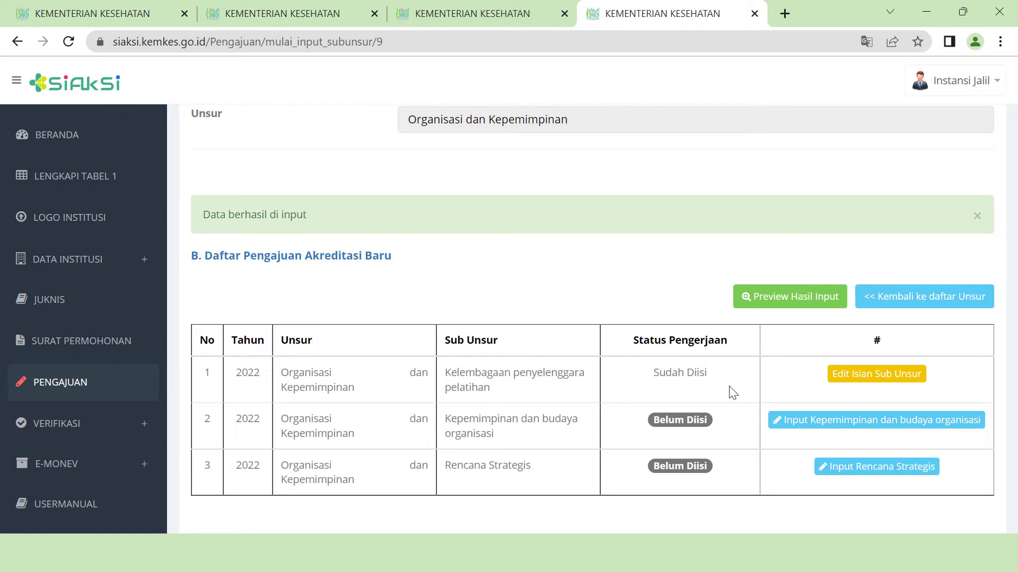
left_click(795, 431)
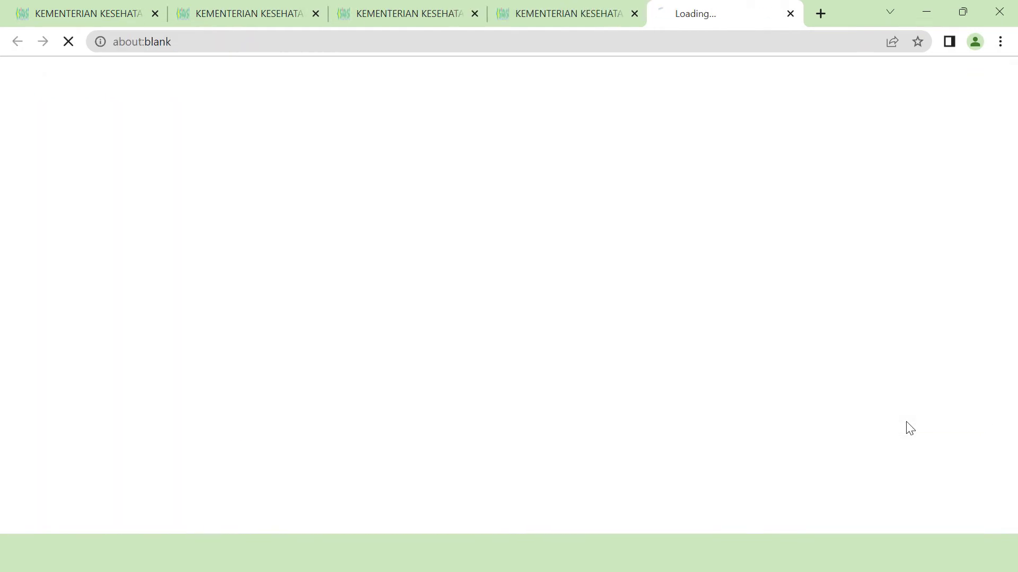
- Scroll down the unsur list and open Kemitraan & Hubungan Pemangku Kepentingan
scroll(618, 250, "down", 5)
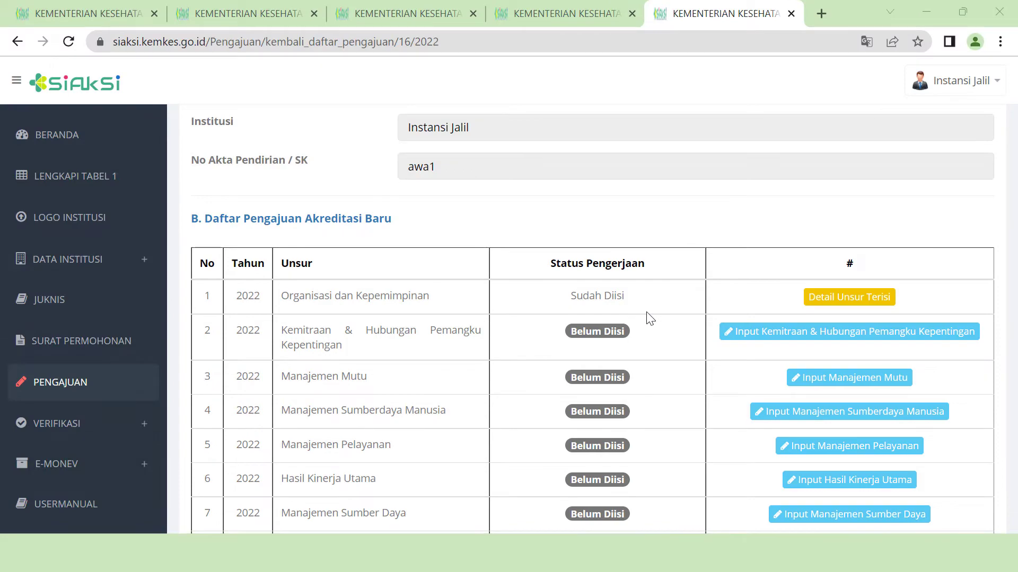
scroll(742, 296, "down", 2)
left_click(864, 249)
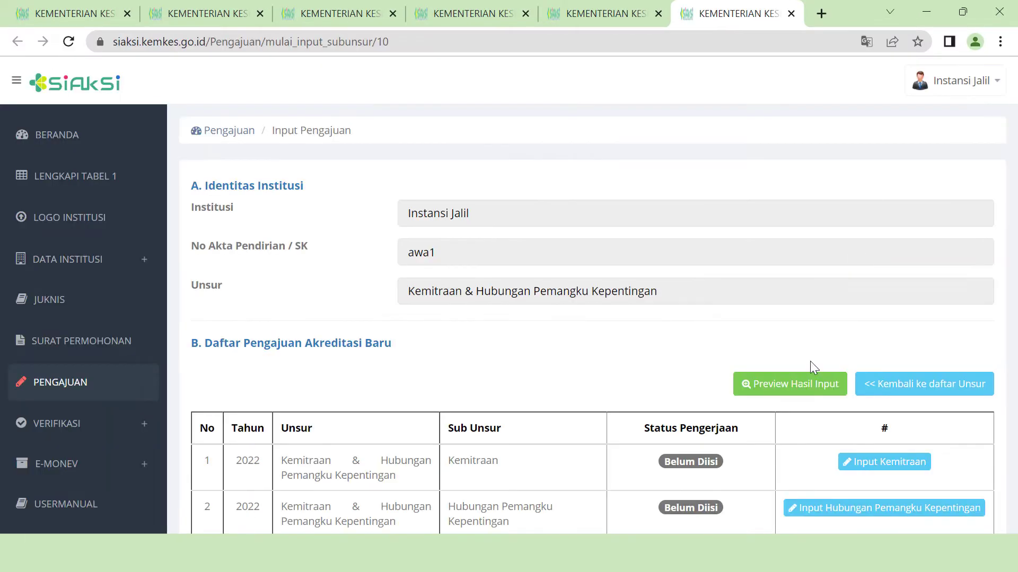
- In the Kemitraan form, attach MoU pelatihan.pdf and Rekapitulasi MoU.pdf
scroll(768, 334, "down", 3)
left_click(891, 291)
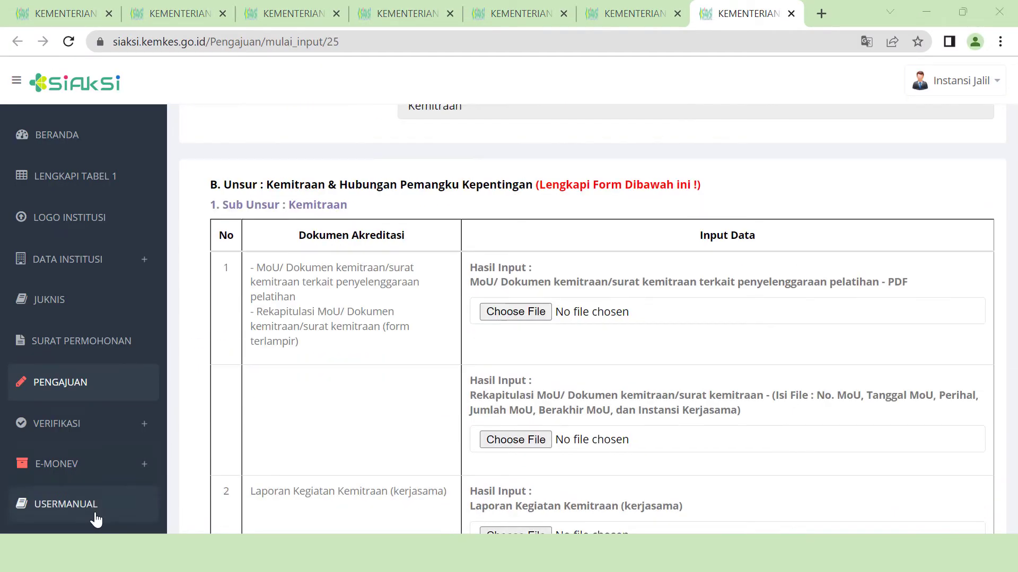
left_click(548, 315)
scroll(530, 318, "down", 4)
left_click(609, 432)
left_click(650, 491)
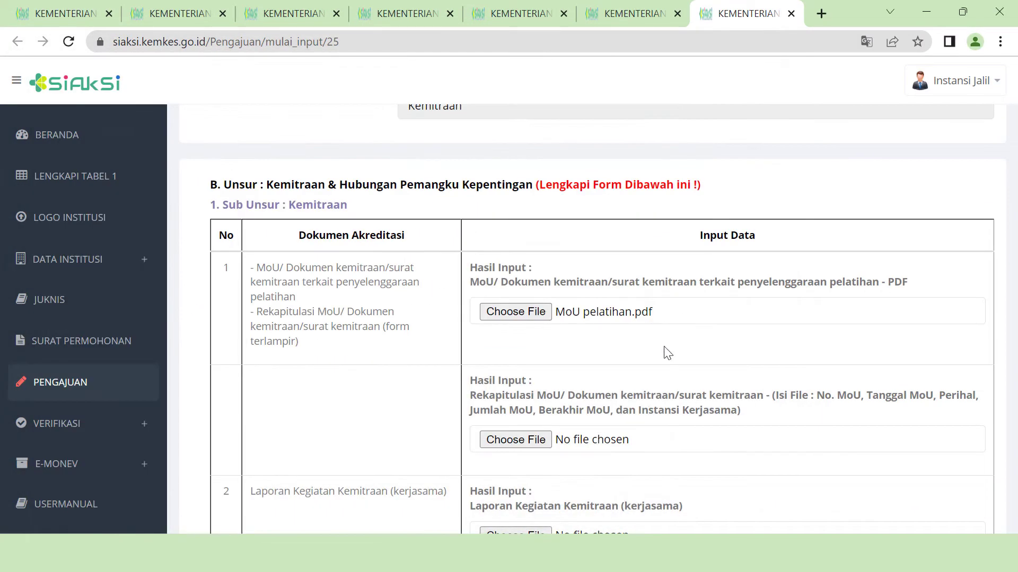
left_click(516, 440)
scroll(477, 345, "down", 4)
left_click(239, 459)
left_click(652, 491)
- Attach the Laporan Kegiatan Kemitraan file and the third document, then save the Kemitraan uploads
scroll(610, 371, "down", 5)
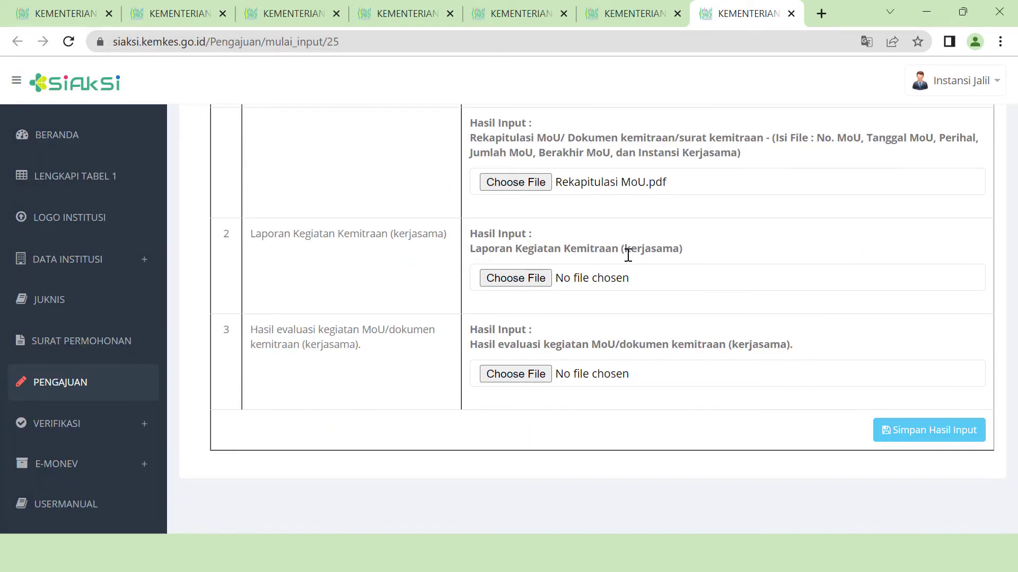
left_click(516, 277)
scroll(409, 371, "down", 2)
left_click(371, 322)
left_click(652, 493)
left_click(512, 376)
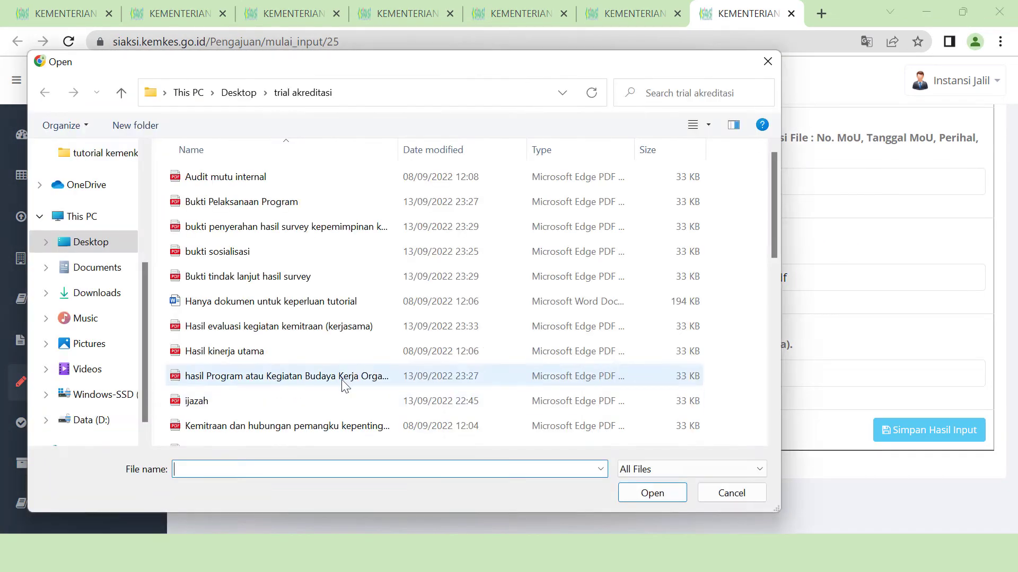
scroll(350, 318, "down", 1)
double_click(347, 268)
scroll(759, 391, "down", 2)
left_click(950, 431)
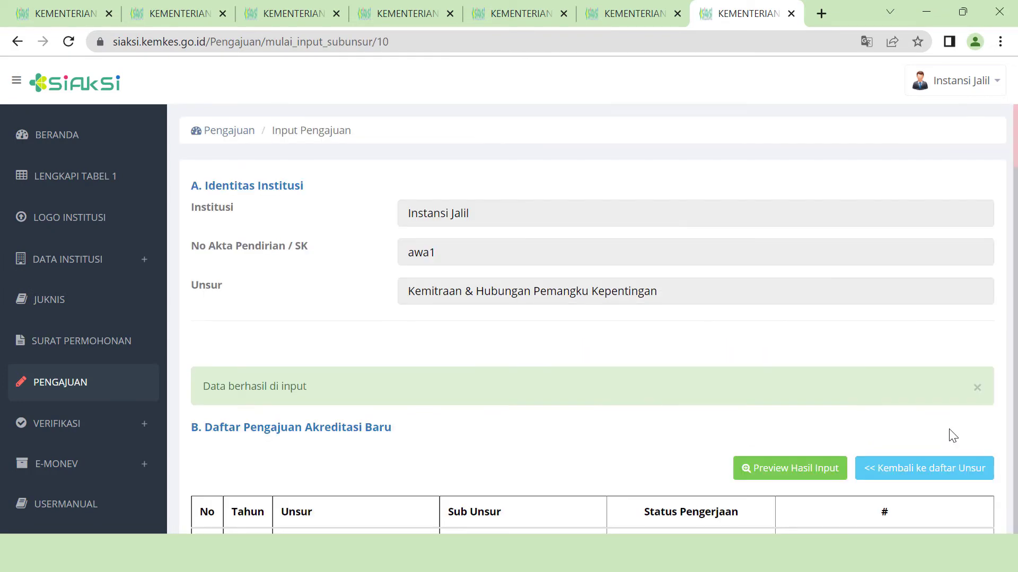
- Upload the Rekapitulasi Bukti media komunikasi and media communication evaluation files for Hubungan, save, and complete the unsur
scroll(583, 366, "down", 2)
scroll(705, 343, "down", 3)
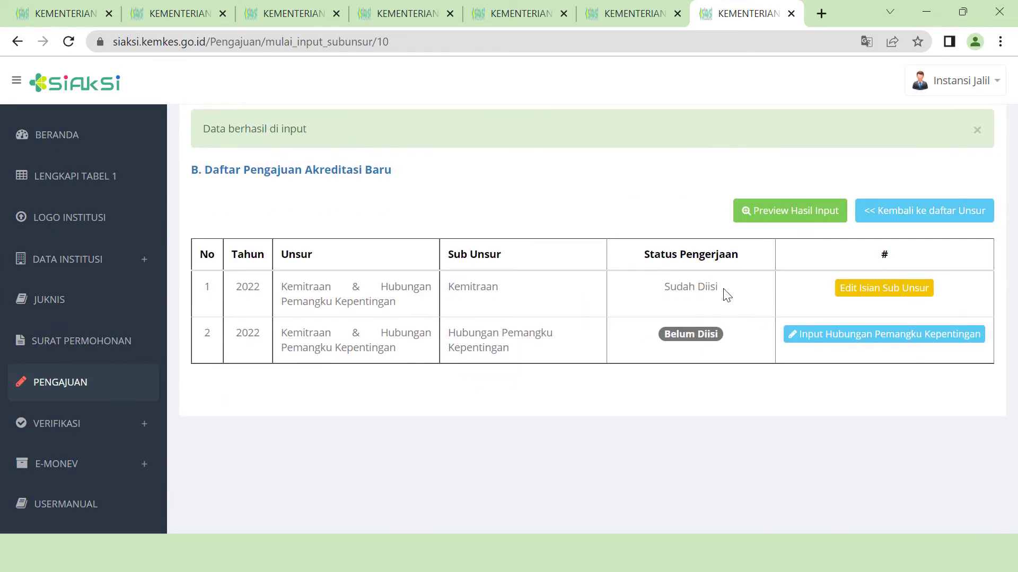
left_click(899, 347)
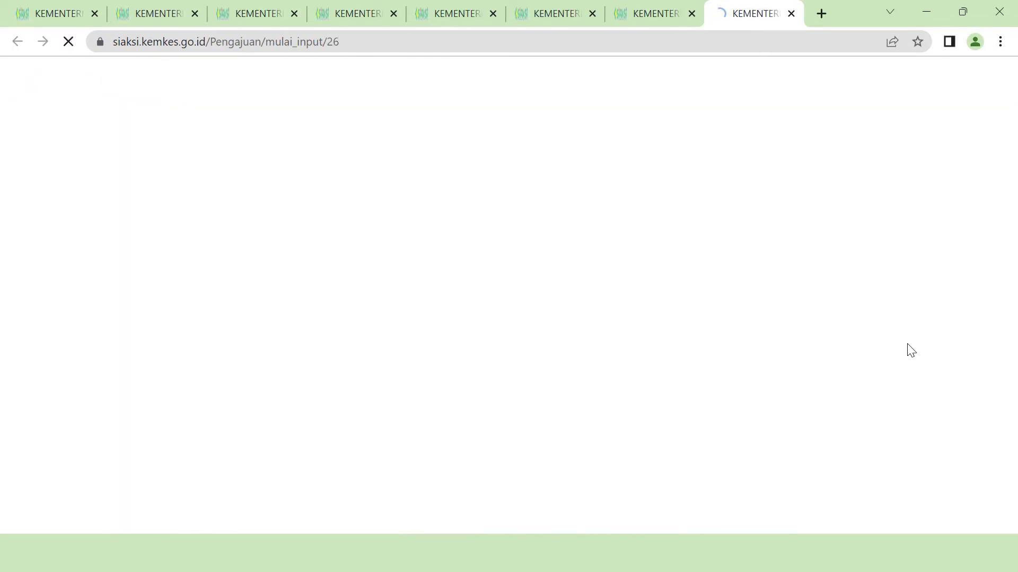
scroll(786, 421, "down", 5)
scroll(790, 428, "up", 1)
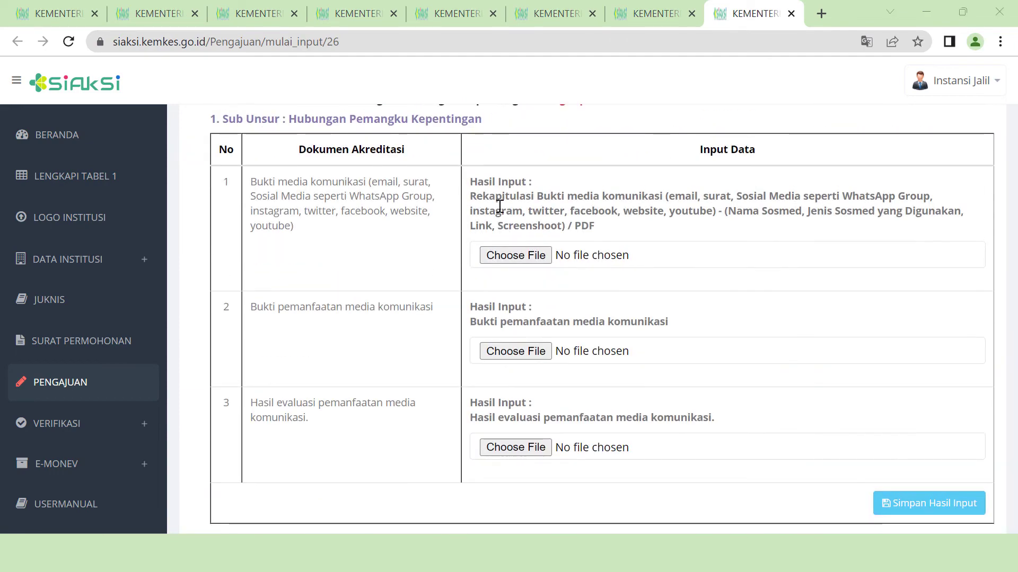
left_click(530, 257)
scroll(409, 395, "down", 8)
left_click(296, 212)
left_click(652, 493)
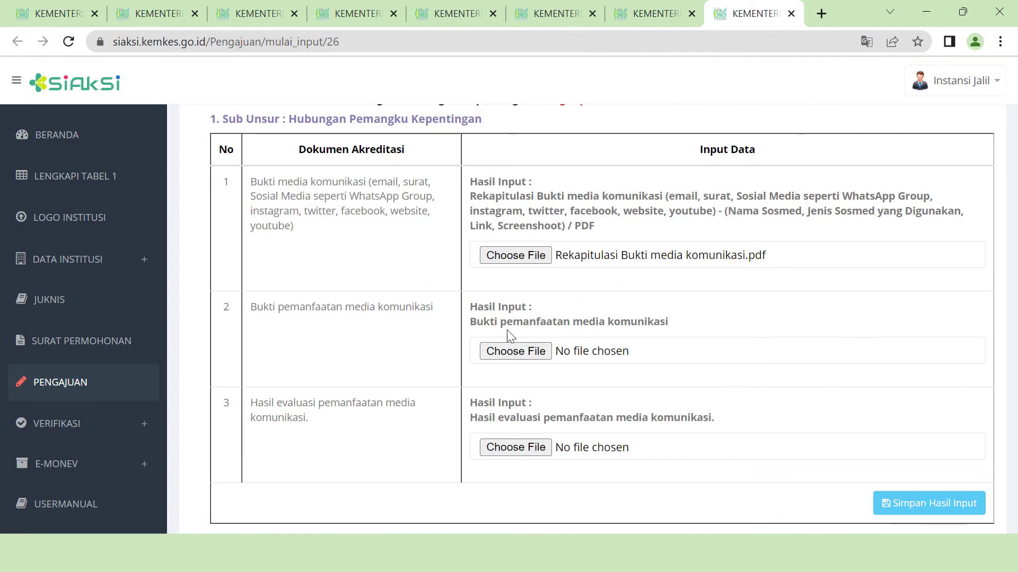
left_click(525, 352)
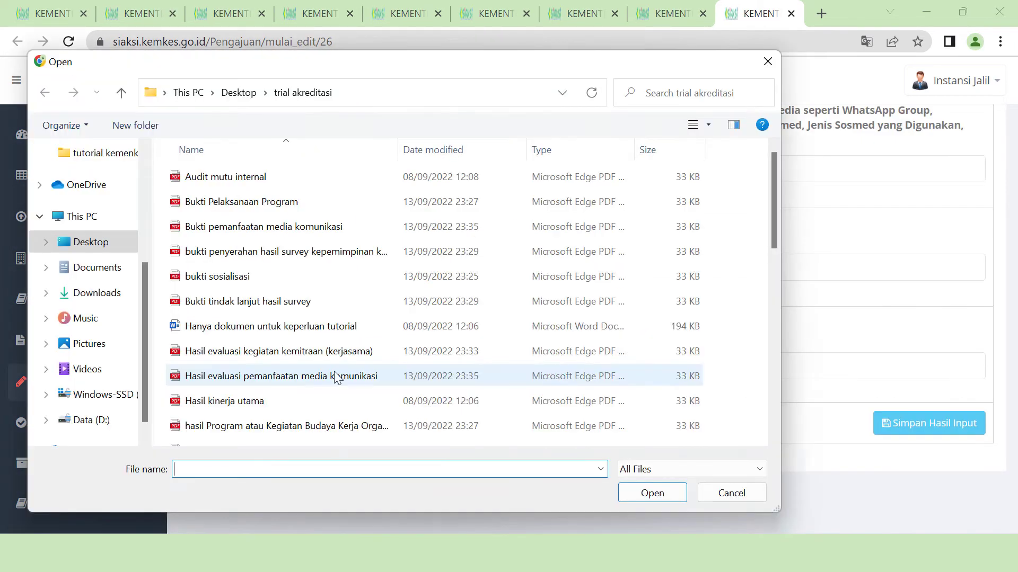
double_click(334, 375)
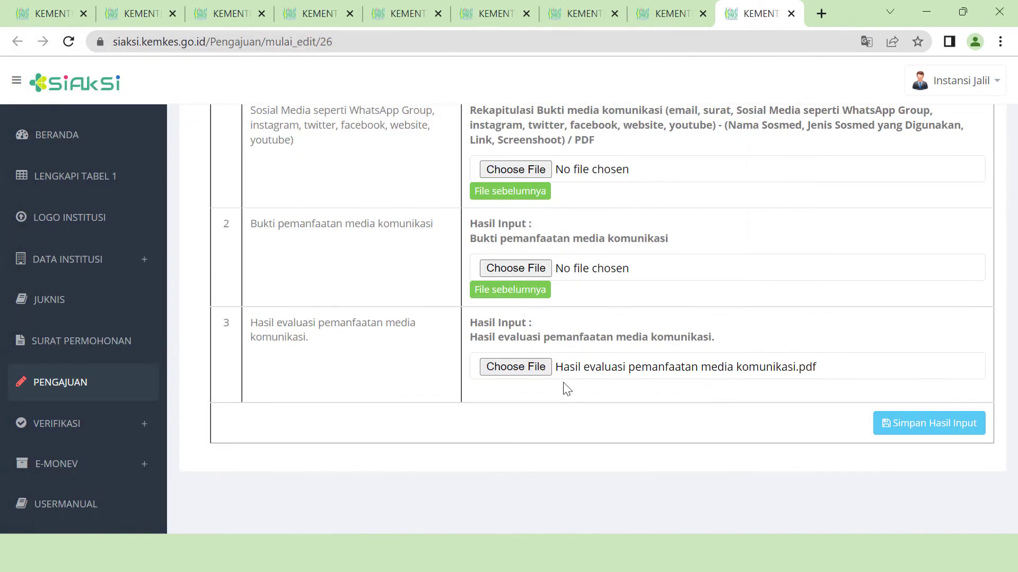
left_click(933, 423)
scroll(948, 446, "down", 5)
left_click(922, 411)
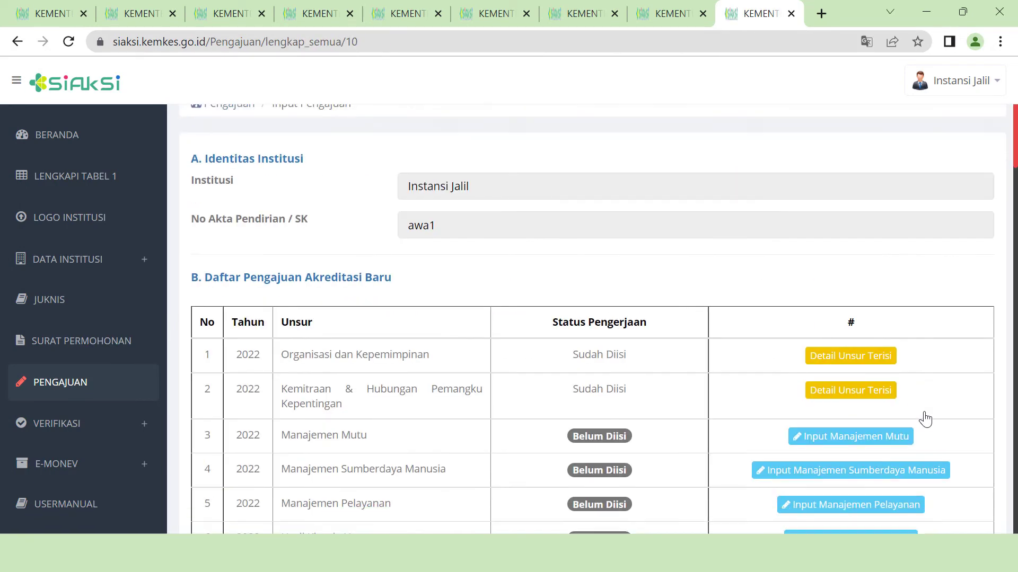
- Attach the Rekapitulasi SK Tim Penjamin Mutu and Rekapitulasi SK Tim Audit Mutu Internal PDFs
scroll(925, 416, "down", 2)
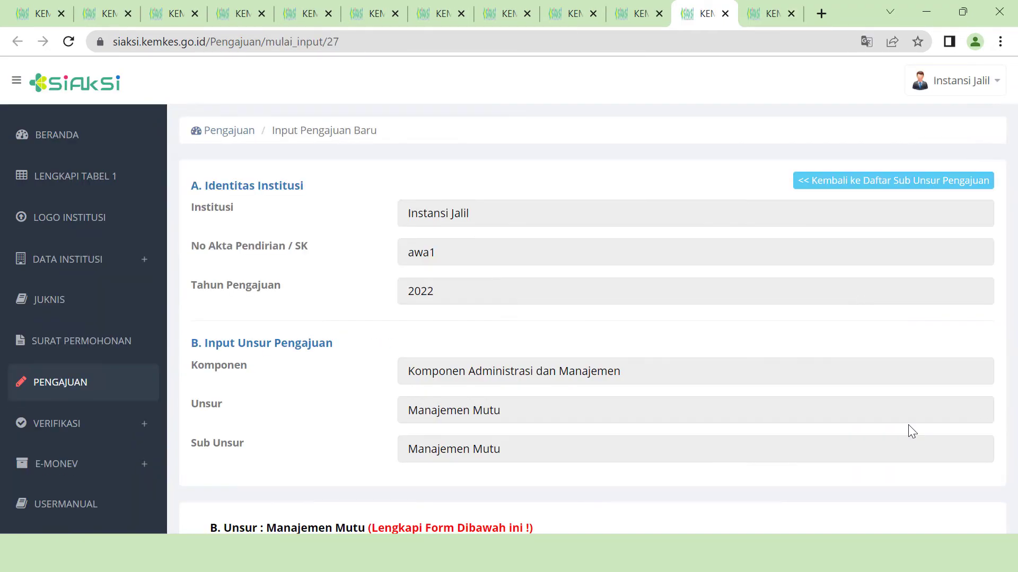
scroll(909, 429, "down", 5)
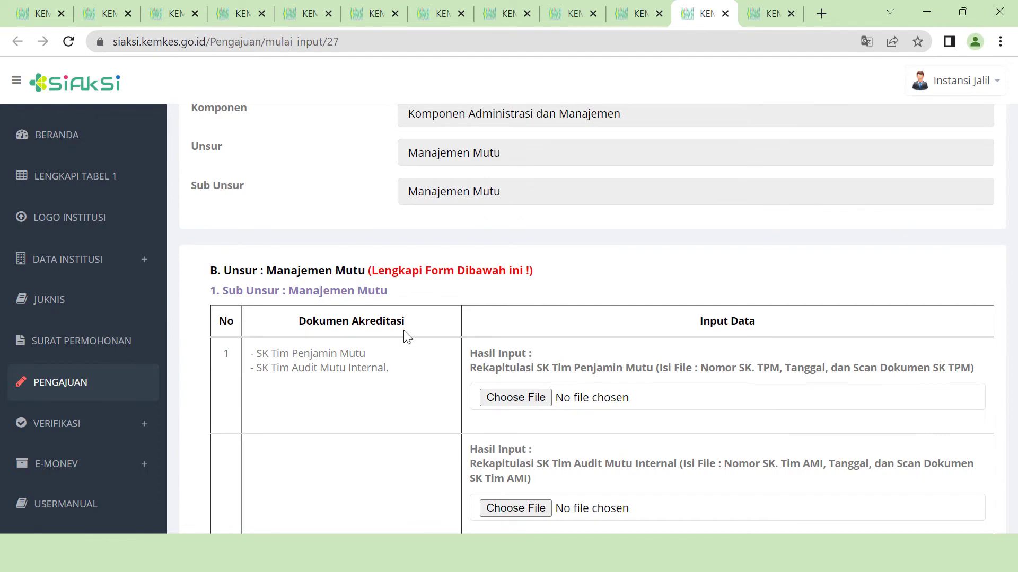
scroll(627, 409, "down", 2)
left_click(515, 312)
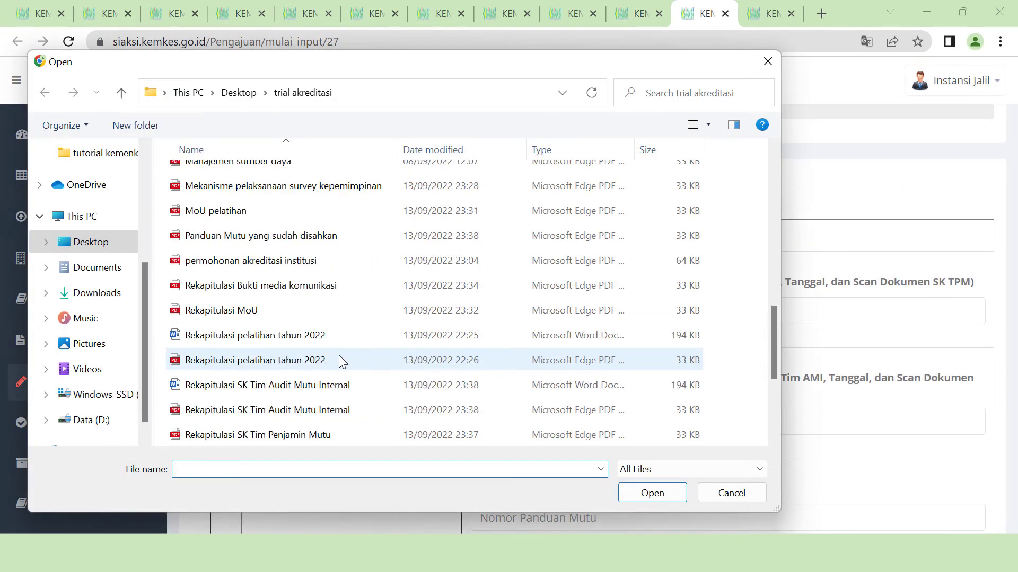
left_click(318, 431)
left_click(631, 490)
left_click(515, 422)
scroll(362, 383, "down", 10)
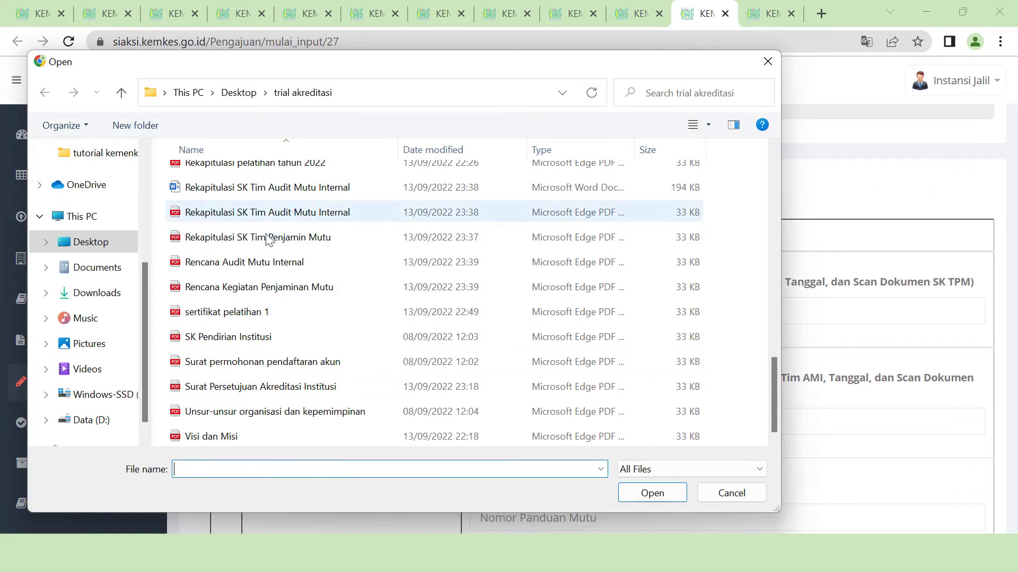
left_click(268, 213)
left_click(652, 493)
scroll(767, 432, "down", 3)
- Enter Panduan Mutu number 090909, date 21/05/2021 and the signing official's name, and attach the approved Panduan Mutu
left_click(583, 346)
type("090909")
left_click(489, 443)
type("21/05/20")
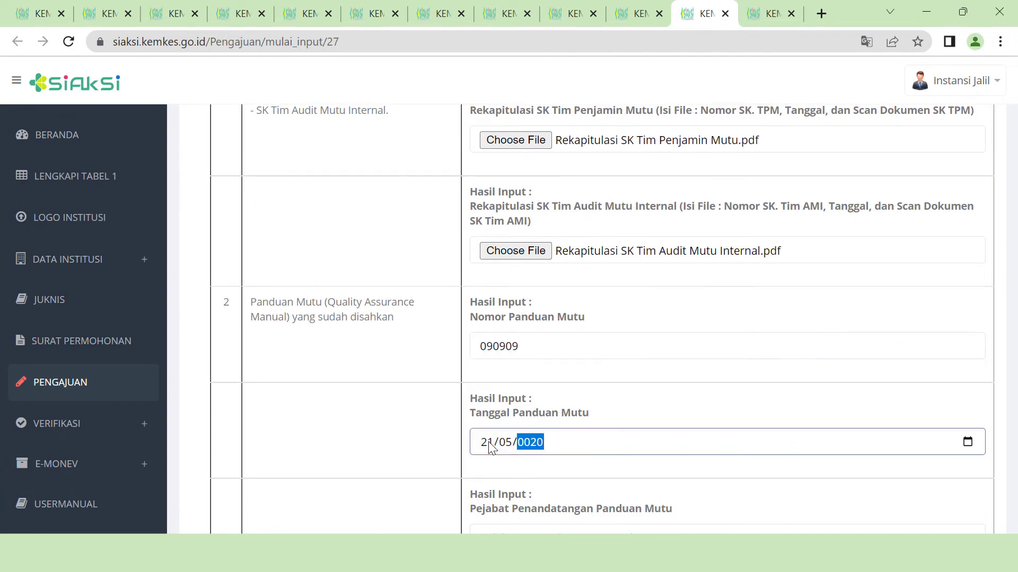
type("21")
scroll(489, 447, "down", 4)
left_click(528, 364)
scroll(583, 403, "down", 2)
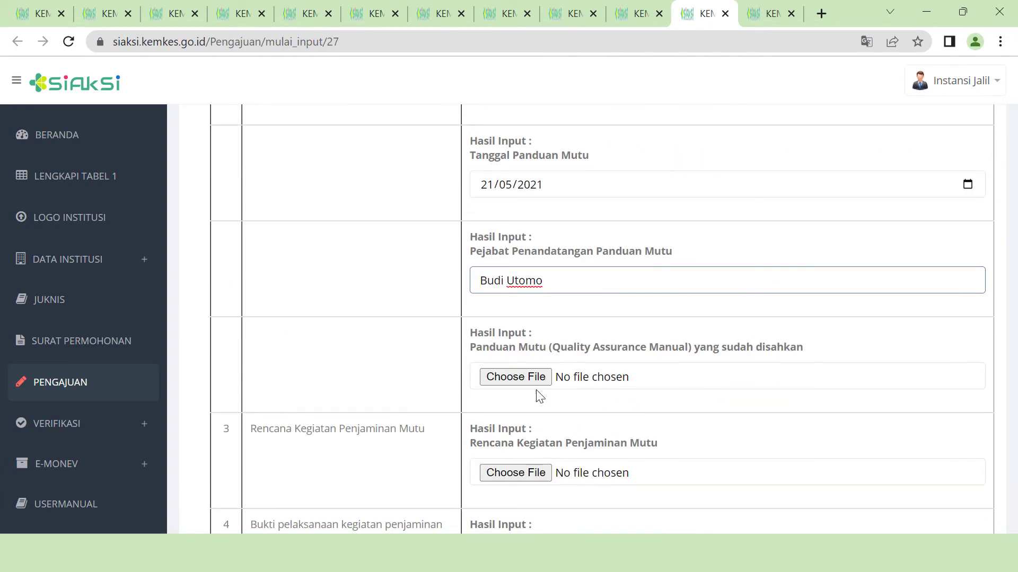
left_click(527, 378)
scroll(295, 382, "down", 5)
left_click(297, 389)
left_click(649, 490)
- Attach Rencana Kegiatan Penjaminan Mutu, Bukti pelaksanaan kegiatan penjaminan mutu and Rencana Audit Mutu Internal to items 3–5
left_click(530, 476)
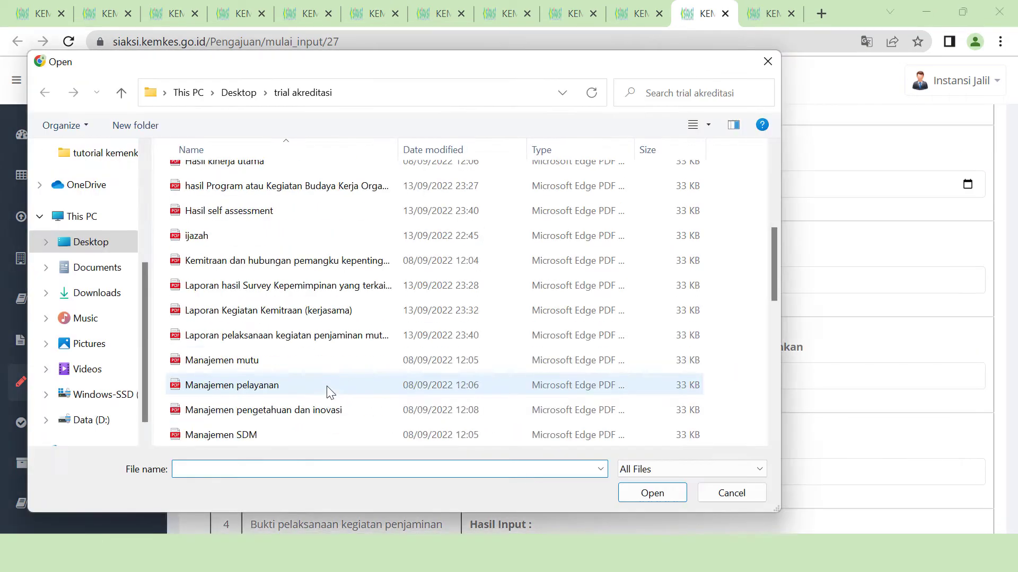
scroll(326, 386, "down", 3)
left_click(326, 386)
left_click(650, 493)
scroll(637, 494, "down", 5)
left_click(546, 226)
left_click(366, 227)
left_click(650, 493)
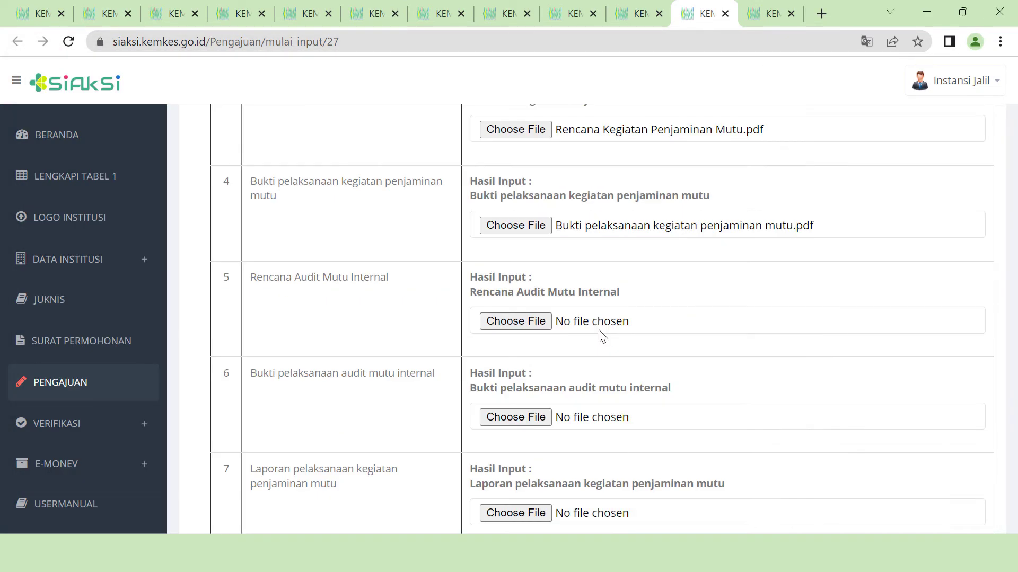
left_click(541, 323)
scroll(250, 323, "down", 7)
left_click(286, 368)
left_click(644, 490)
- Attach Bukti pelaksanaan audit mutu internal to item 6 and the penjaminan mutu dan AMI report to item 7
left_click(545, 422)
left_click(263, 201)
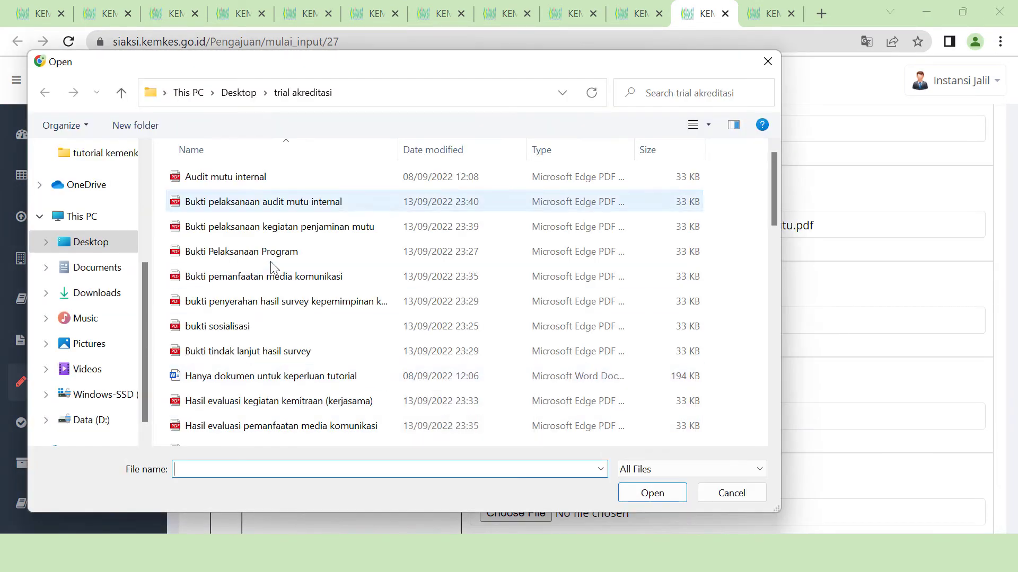
left_click(652, 493)
left_click(516, 255)
scroll(336, 297, "down", 5)
left_click(296, 252)
left_click(652, 493)
- Attach the AMI report to item 8 and Hasil self assessment to item 9, then save and complete Manajemen Mutu
left_click(537, 360)
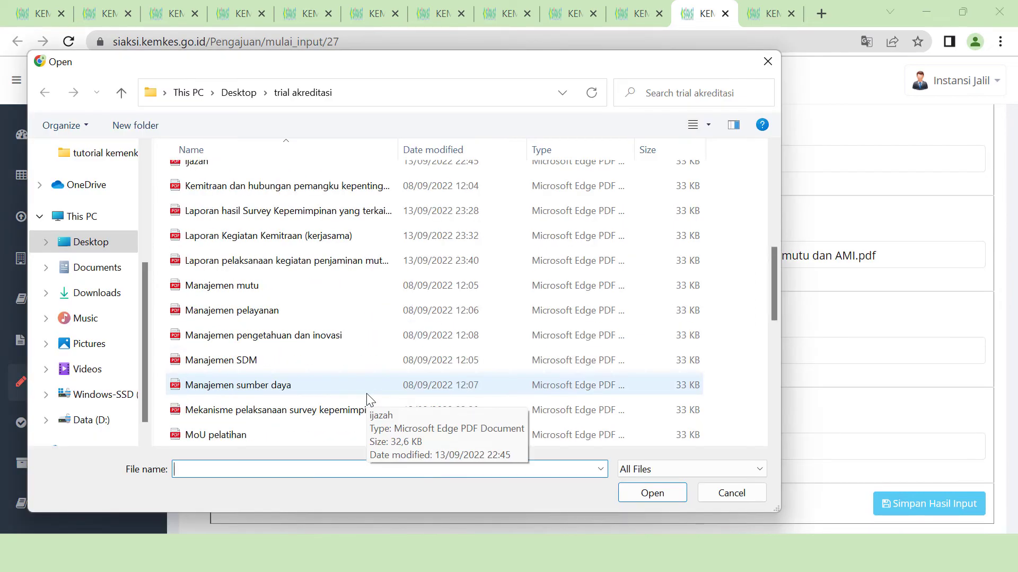
left_click(297, 191)
left_click(650, 493)
left_click(516, 448)
scroll(318, 345, "down", 5)
left_click(291, 434)
left_click(649, 493)
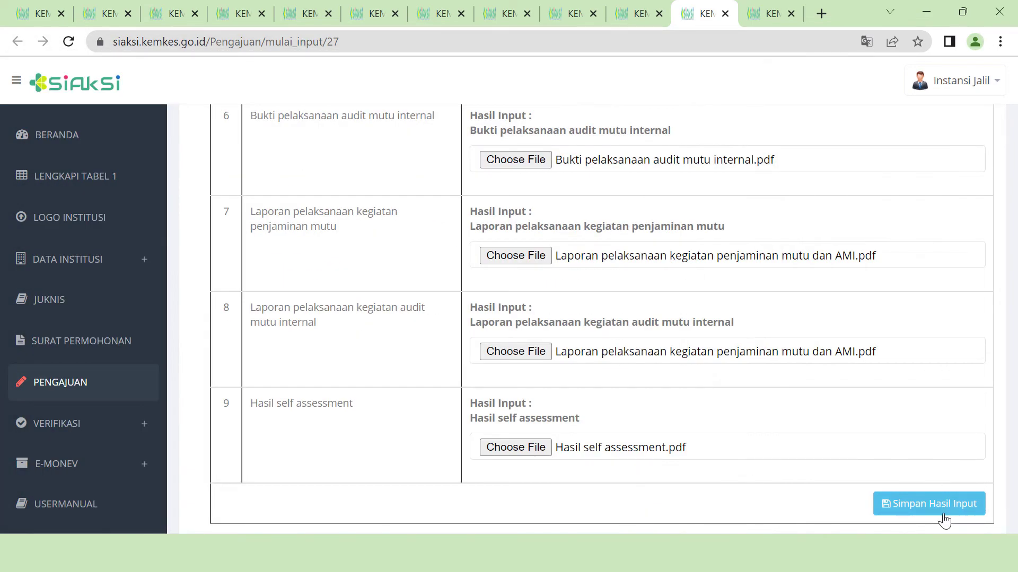
left_click(933, 506)
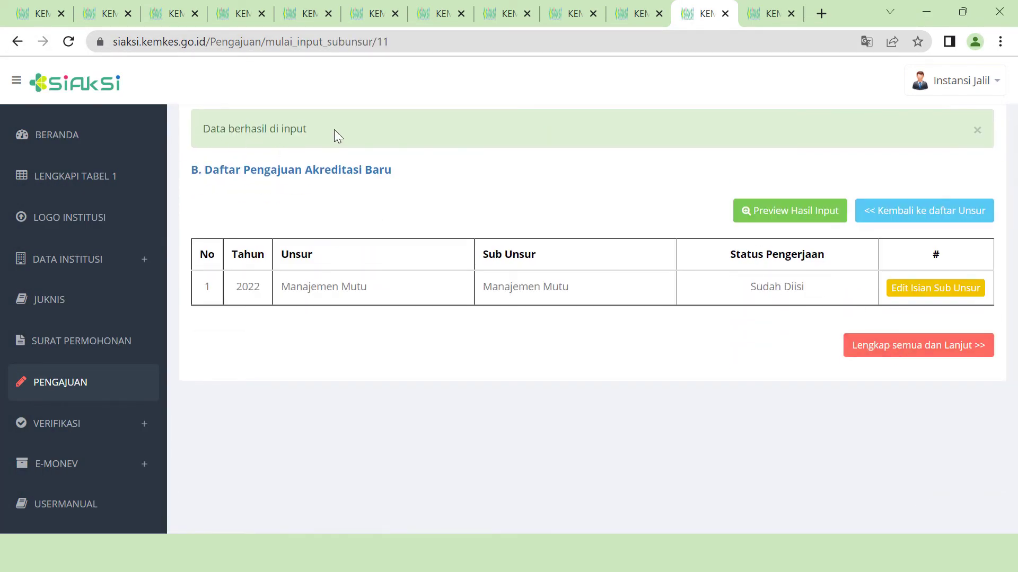
left_click(918, 345)
- Upload the Pimpinan criteria evaluation PDF and save the Pimpinan sub-unsur
scroll(938, 360, "down", 3)
left_click(906, 326)
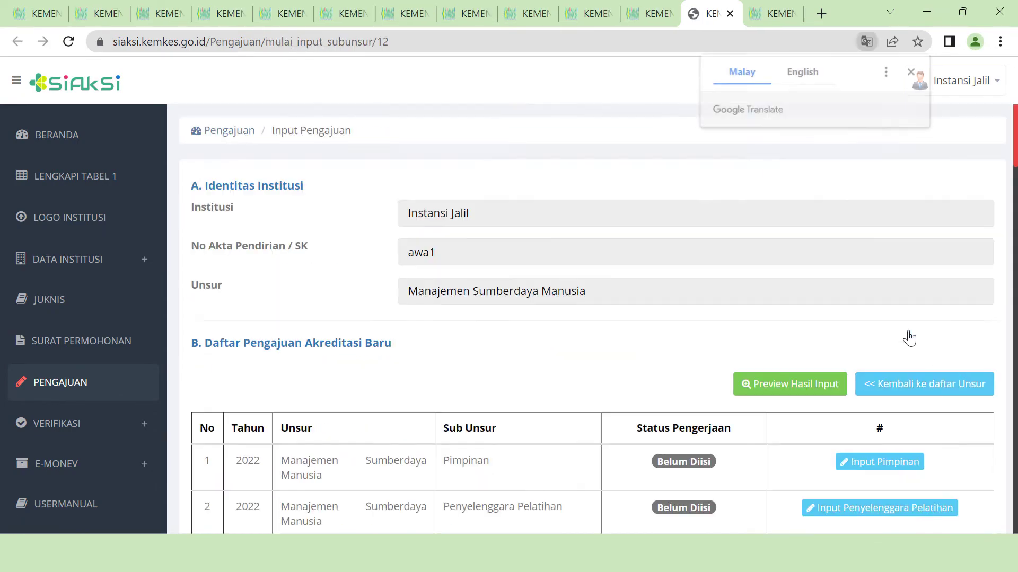
scroll(908, 330, "down", 3)
scroll(848, 360, "up", 2)
left_click(819, 375)
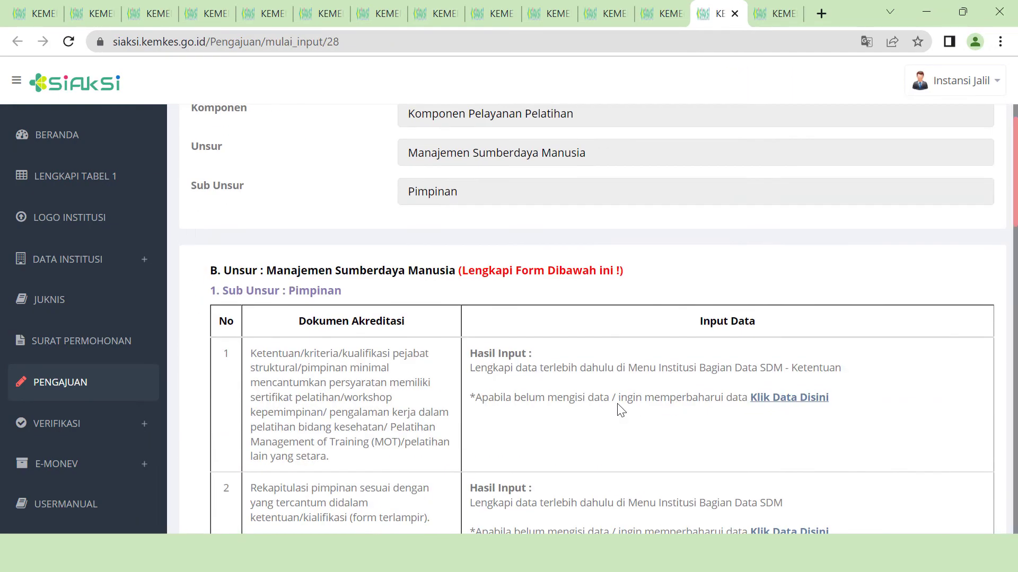
scroll(759, 335, "down", 3)
left_click(515, 436)
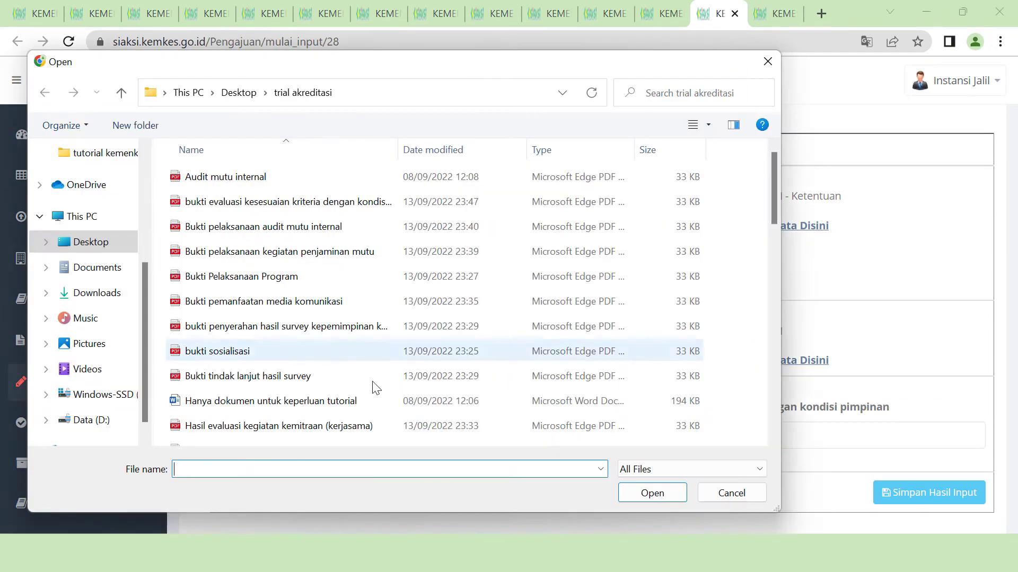
double_click(328, 345)
left_click(884, 501)
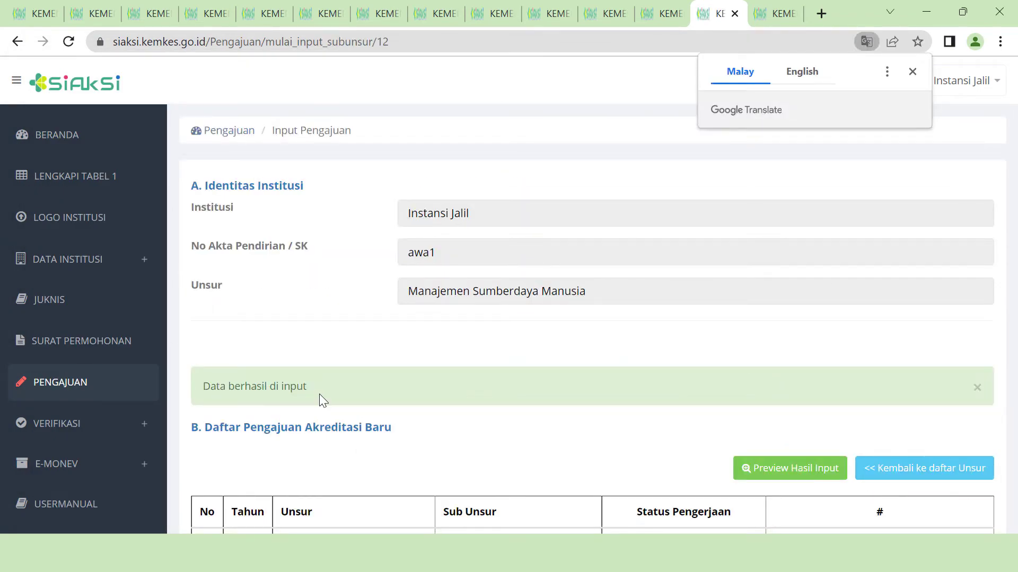
- Attach the surat tugas recap and organiser criteria evaluation PDF to Penyelenggara Pelatihan and save
scroll(733, 309, "down", 5)
left_click(885, 339)
scroll(921, 350, "down", 6)
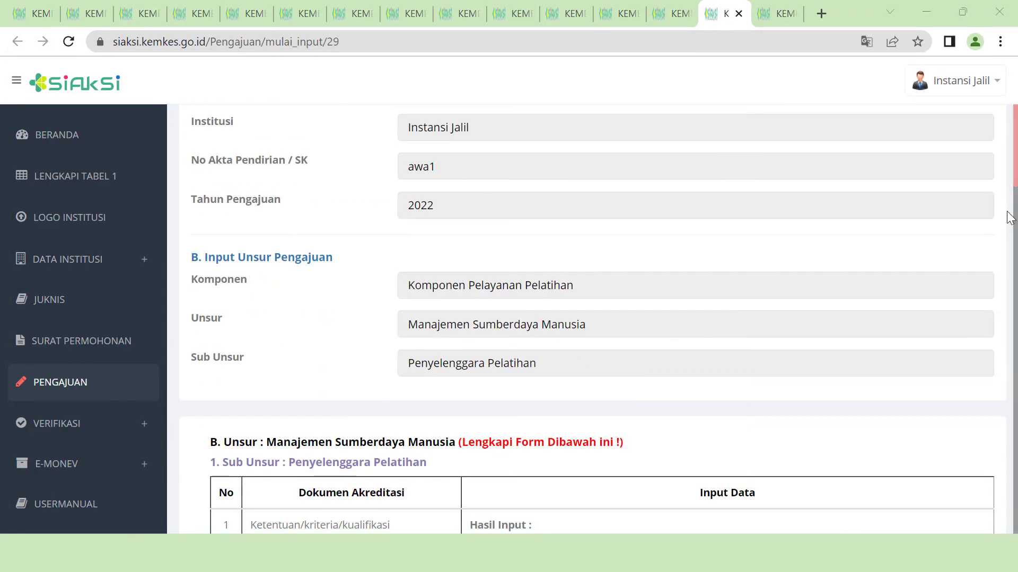
scroll(927, 373, "down", 3)
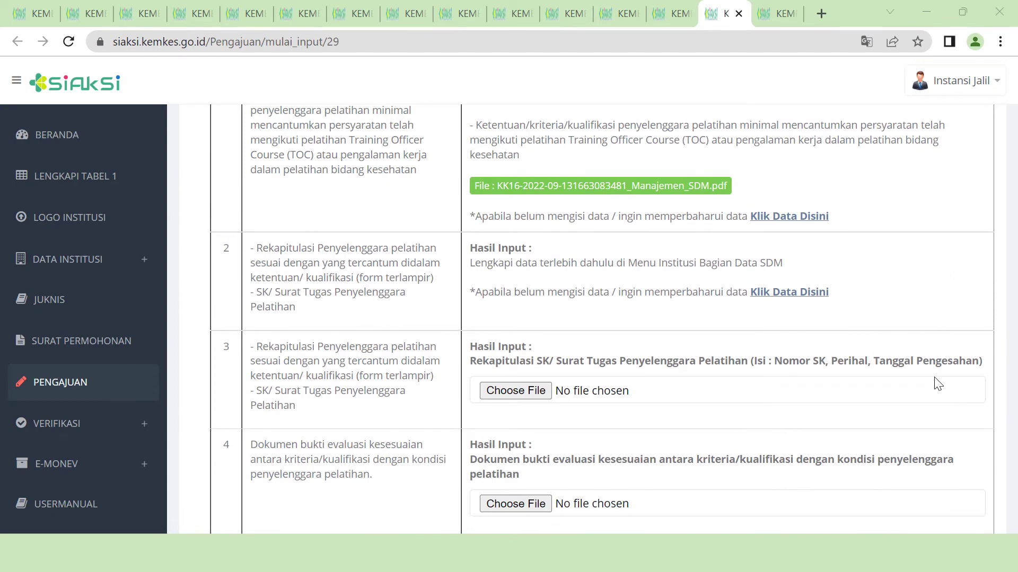
scroll(938, 383, "down", 2)
left_click(530, 313)
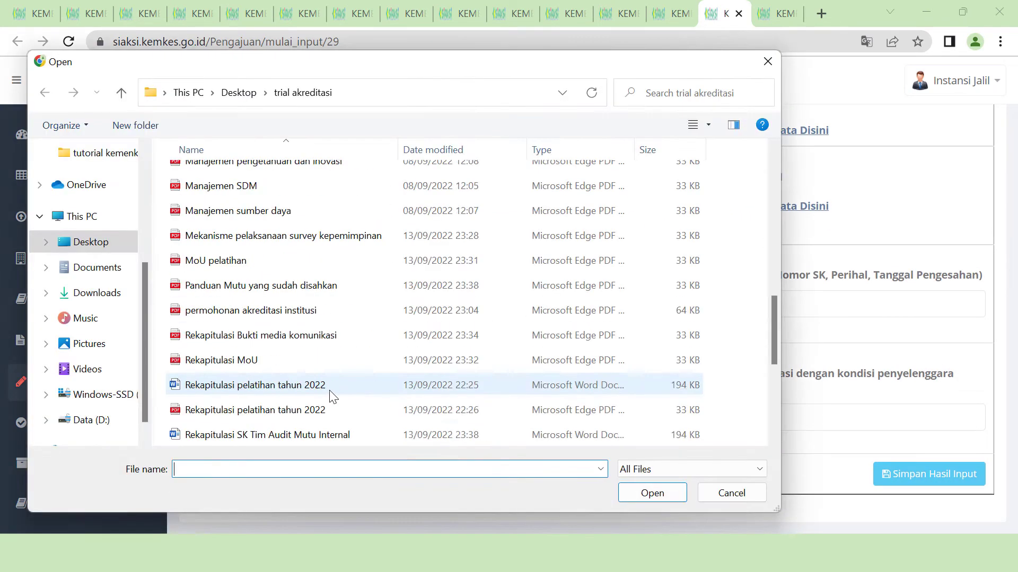
left_click(650, 495)
left_click(515, 418)
left_click(318, 136)
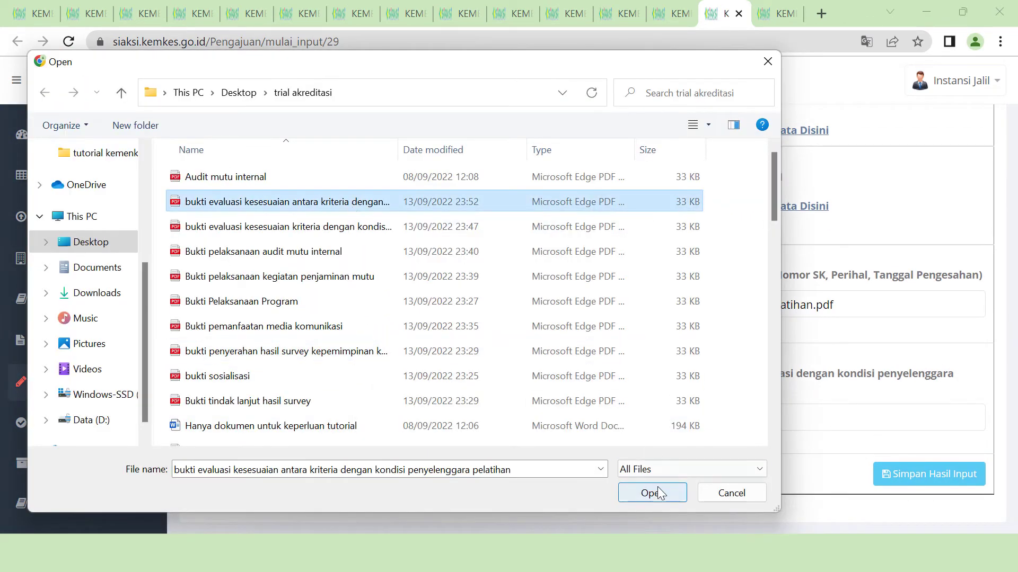
left_click(650, 491)
left_click(901, 473)
- Attach the trainer assignment letter and evaluation evidence to Tenaga Pelatih and save
scroll(806, 434, "down", 6)
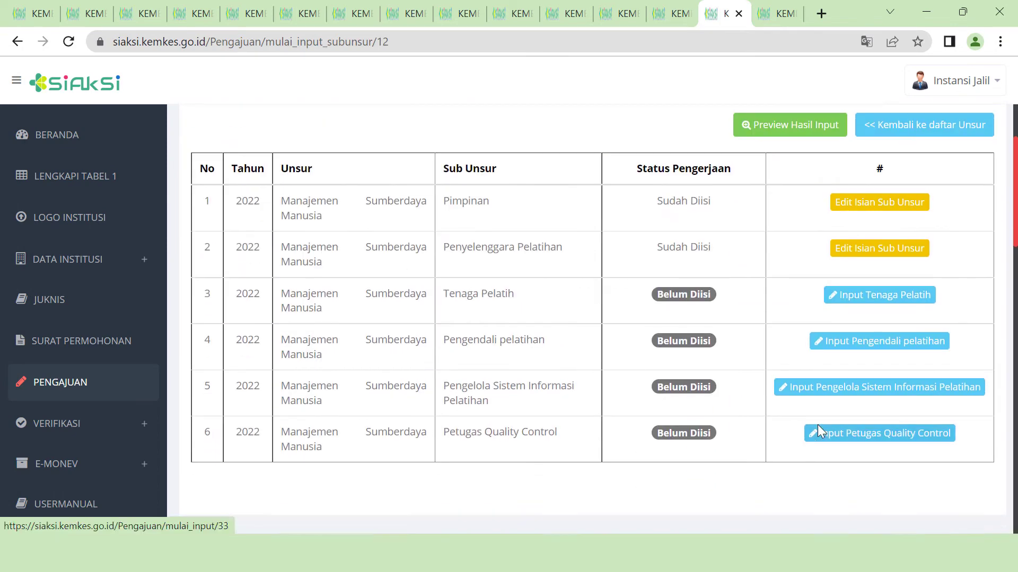
left_click(865, 312)
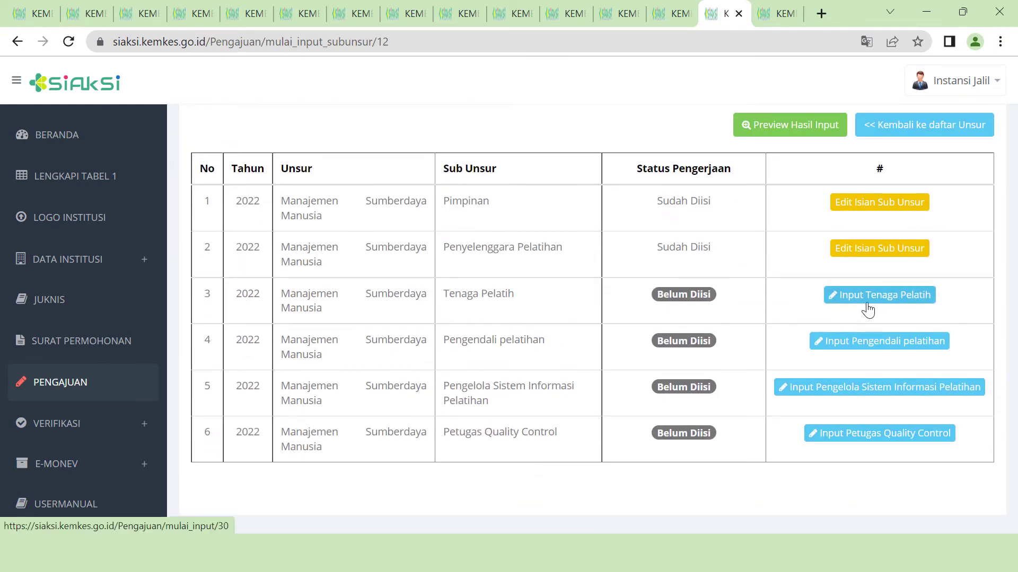
scroll(600, 349, "down", 3)
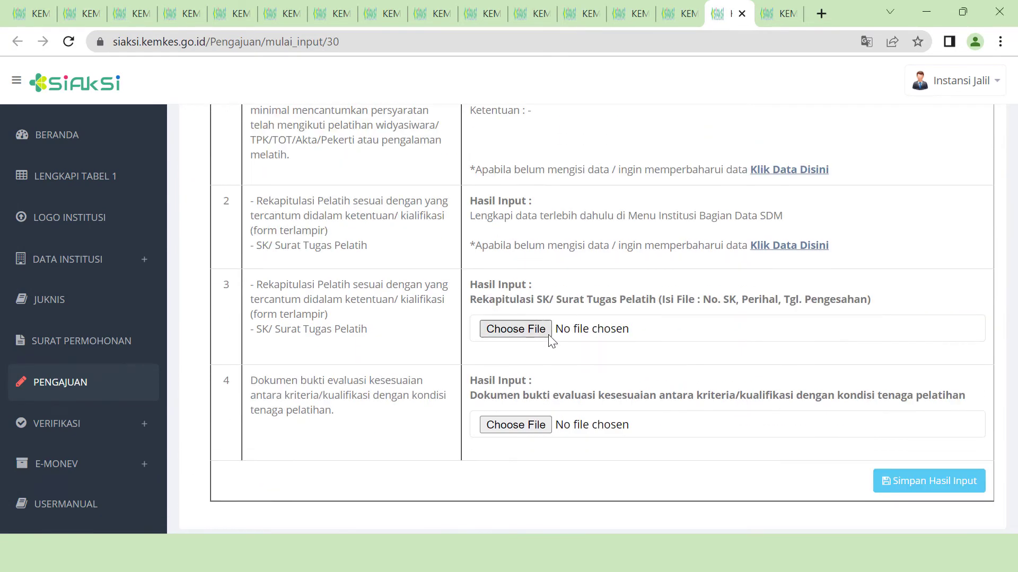
left_click(549, 335)
left_click(265, 383)
left_click(652, 493)
left_click(548, 425)
left_click(287, 227)
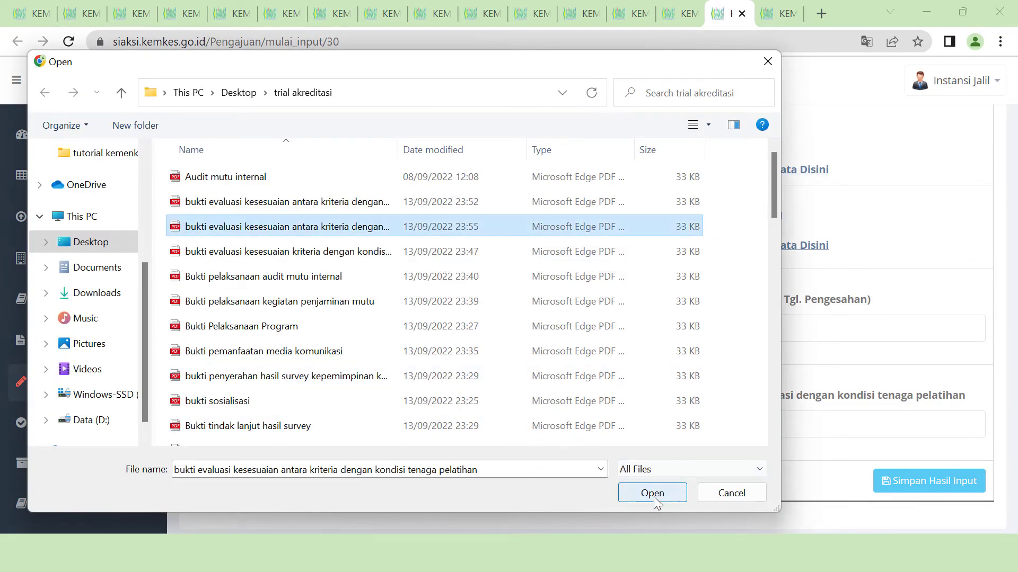
left_click(652, 493)
left_click(928, 481)
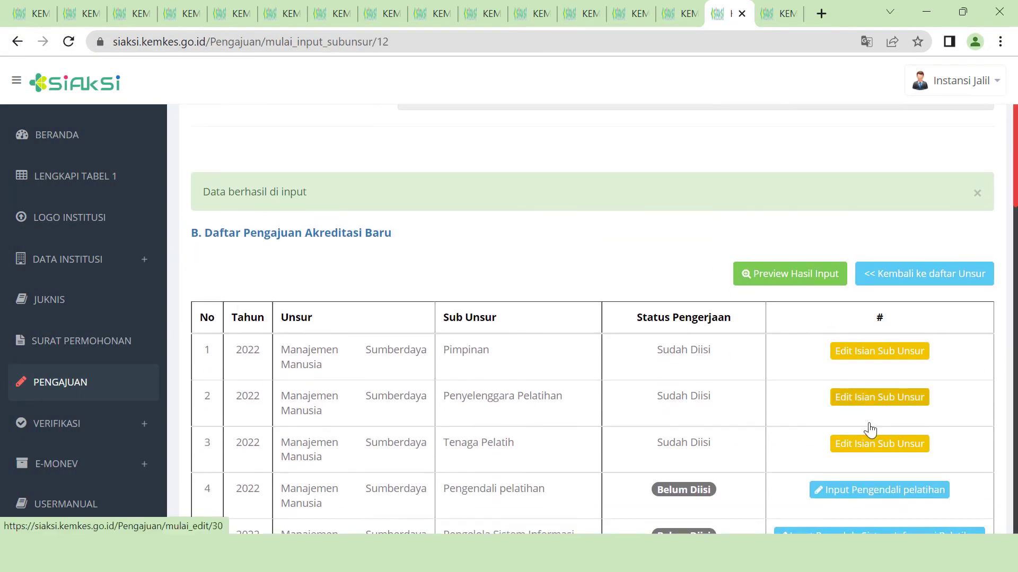
- Upload Surat Tugas Pengendali Pelatihan.pdf and the evaluation evidence for Pengendali pelatihan, then save
left_click(930, 345)
scroll(865, 363, "down", 6)
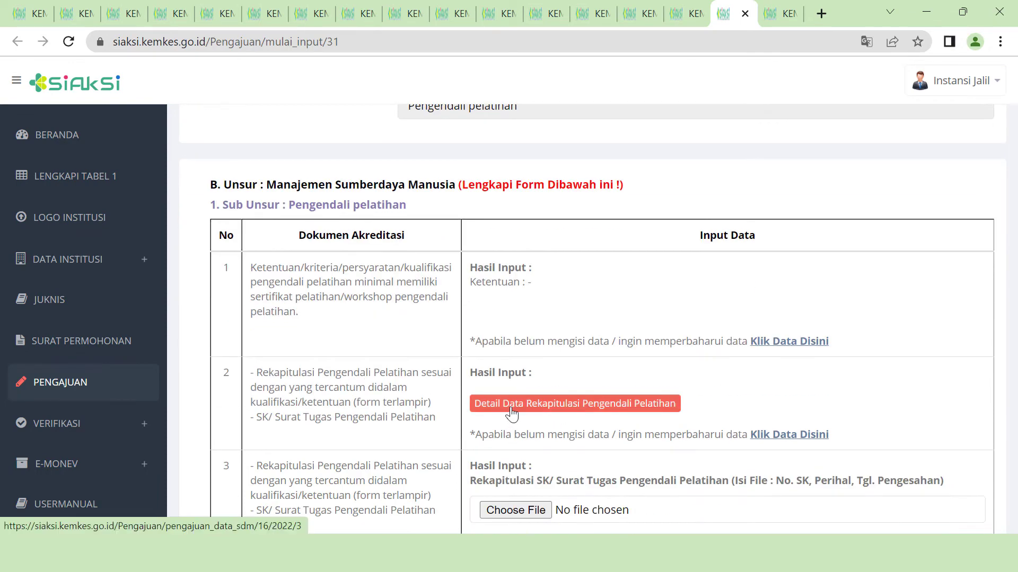
scroll(713, 413, "down", 3)
left_click(643, 345)
double_click(299, 386)
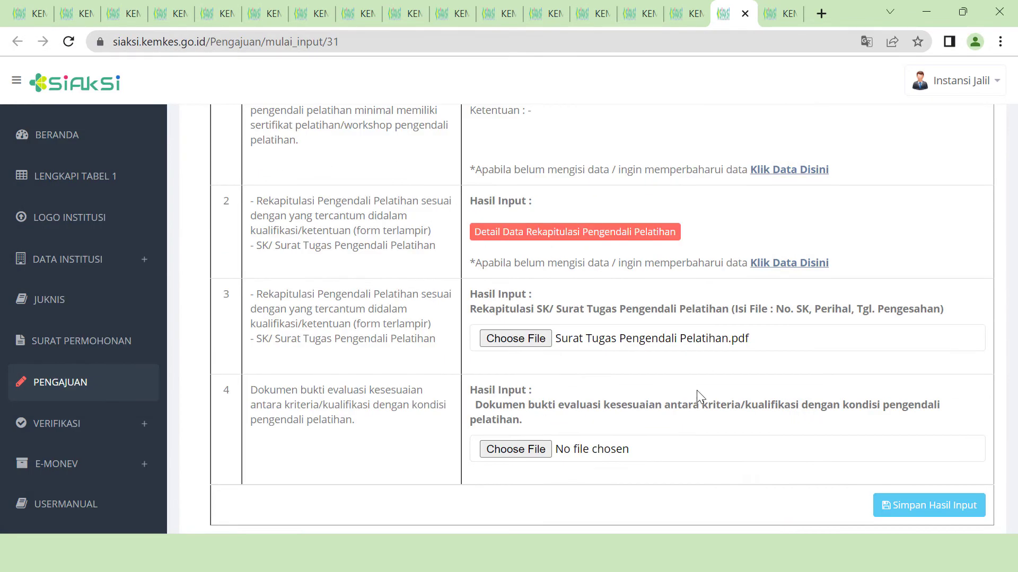
left_click(544, 450)
double_click(368, 205)
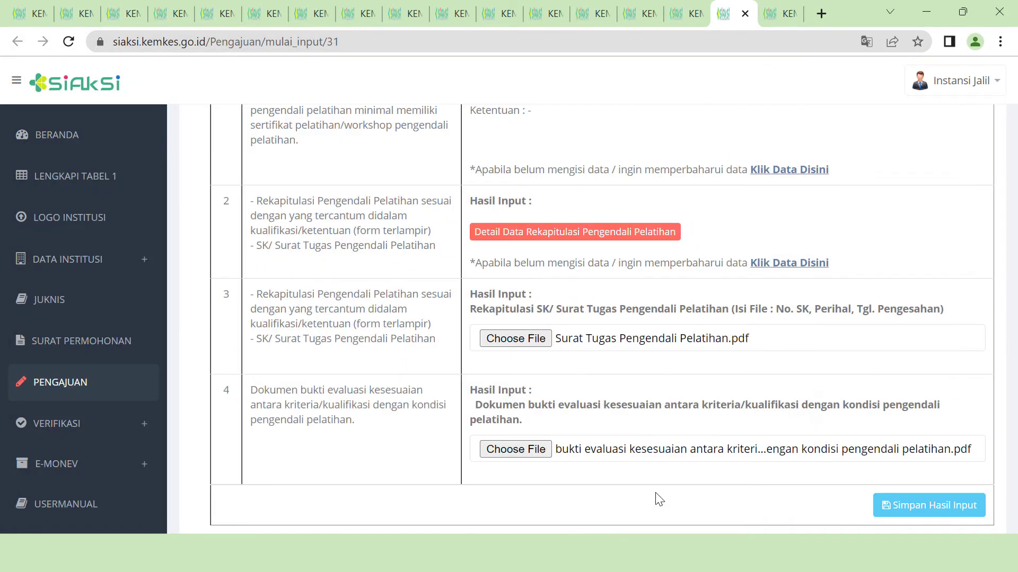
left_click(893, 513)
- Upload the evaluation evidence PDF for Pengelola Sistem Informasi Pelatihan and save
scroll(879, 498, "down", 6)
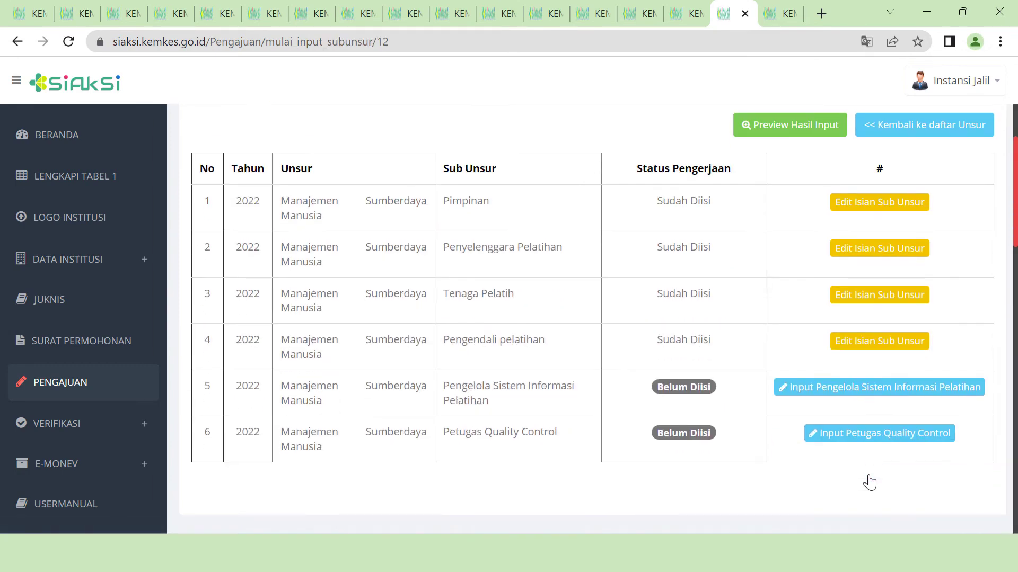
left_click(883, 402)
scroll(592, 337, "down", 10)
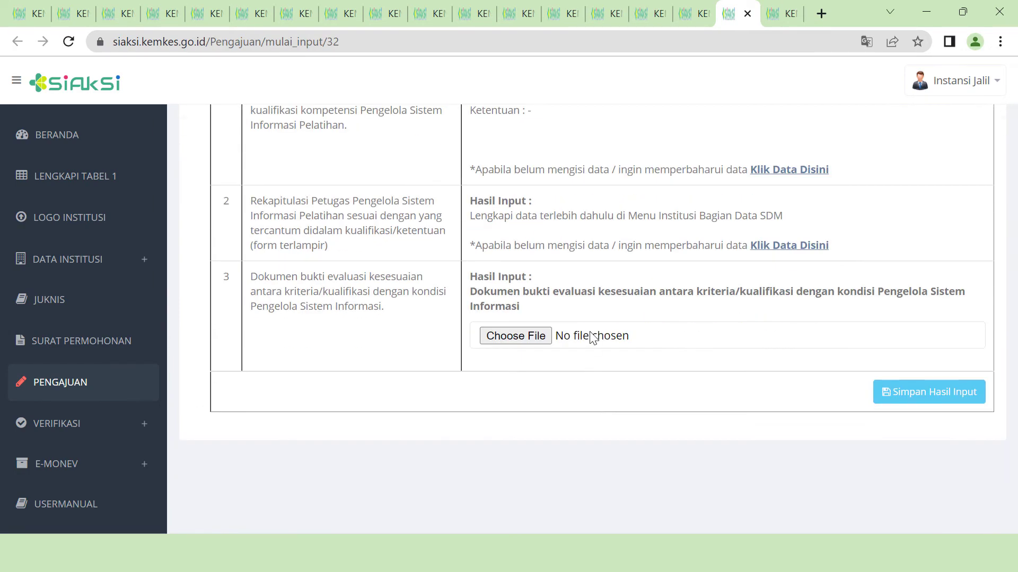
left_click(546, 339)
double_click(295, 275)
left_click(920, 401)
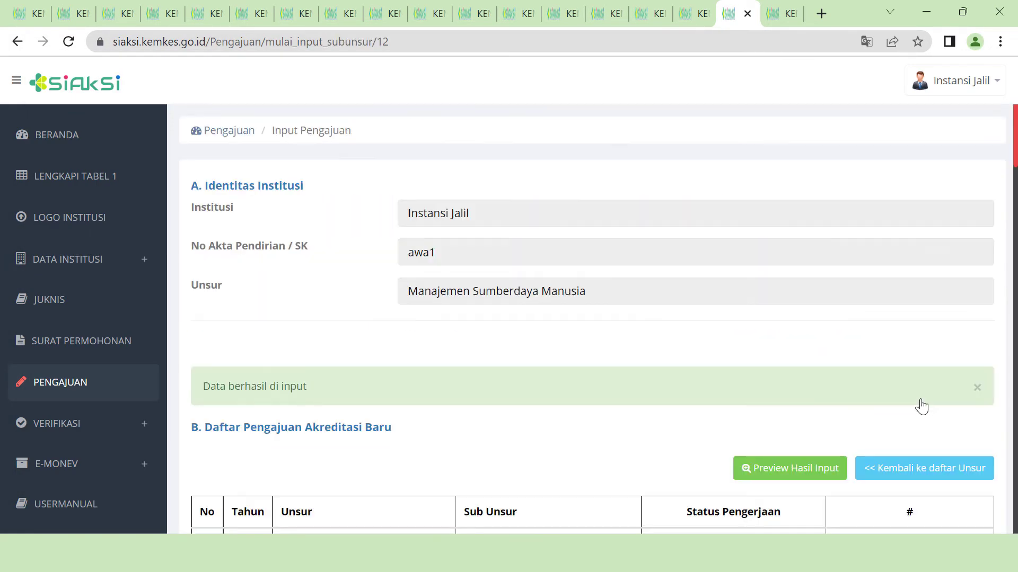
- Upload Surat Tugas Petugas Quality Control .pdf and the QC evaluation evidence, then save
scroll(768, 417, "down", 6)
left_click(880, 386)
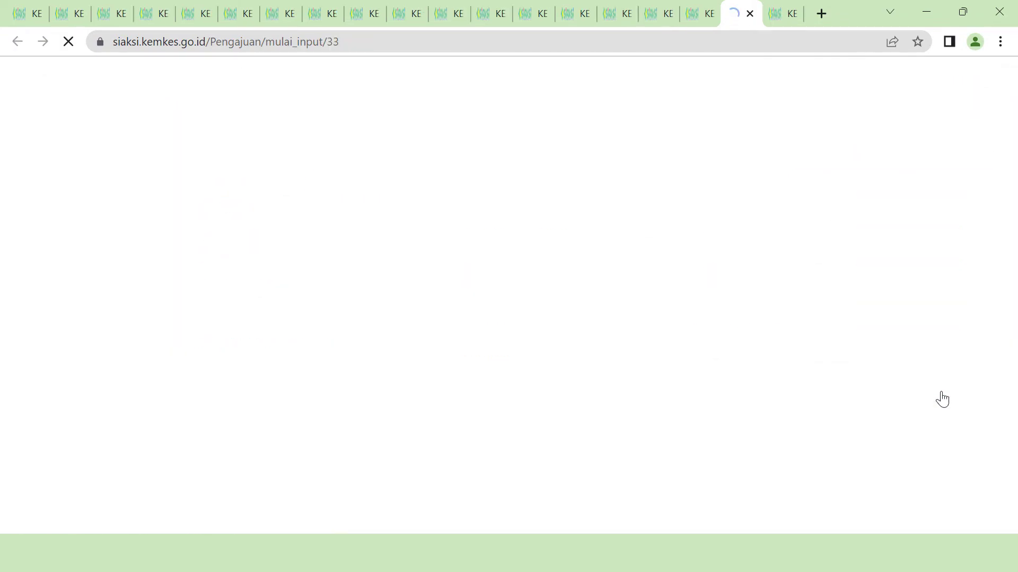
scroll(632, 355, "down", 2)
left_click(548, 333)
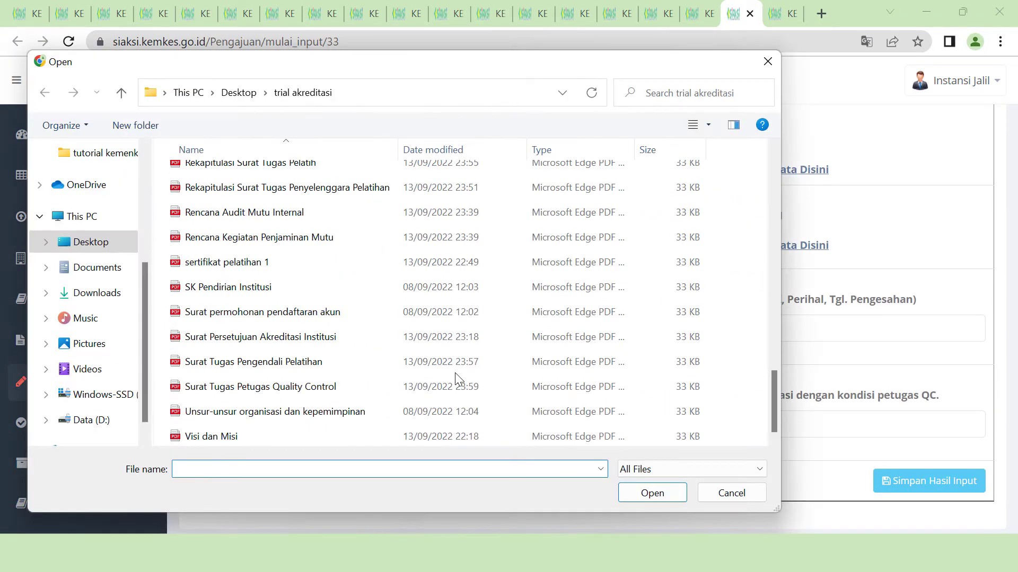
double_click(303, 325)
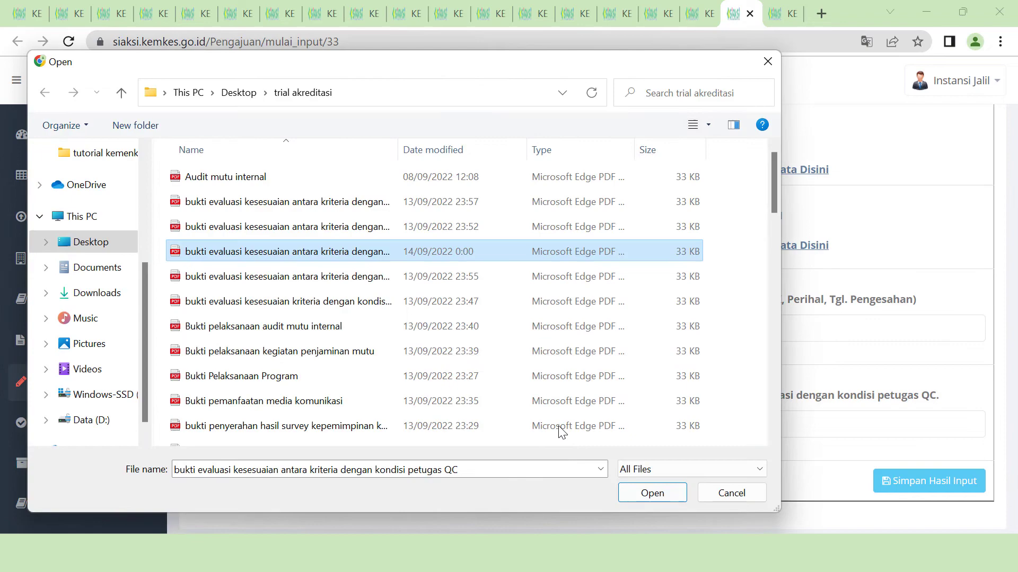
left_click(649, 491)
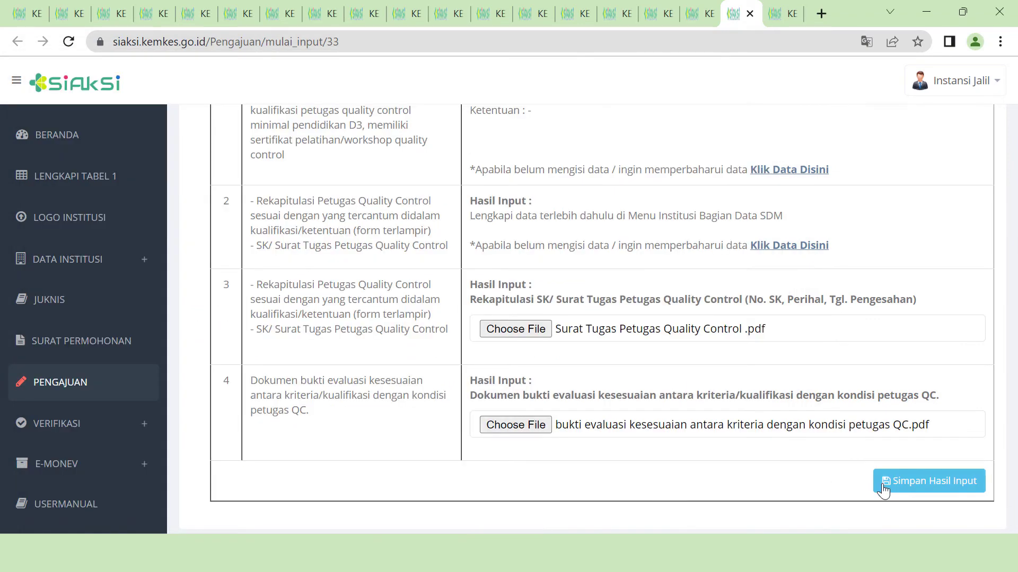
left_click(885, 480)
- Mark all HR sub-unsur complete with Lengkap semua dan Lanjut
scroll(885, 477, "down", 5)
scroll(881, 469, "up", 2)
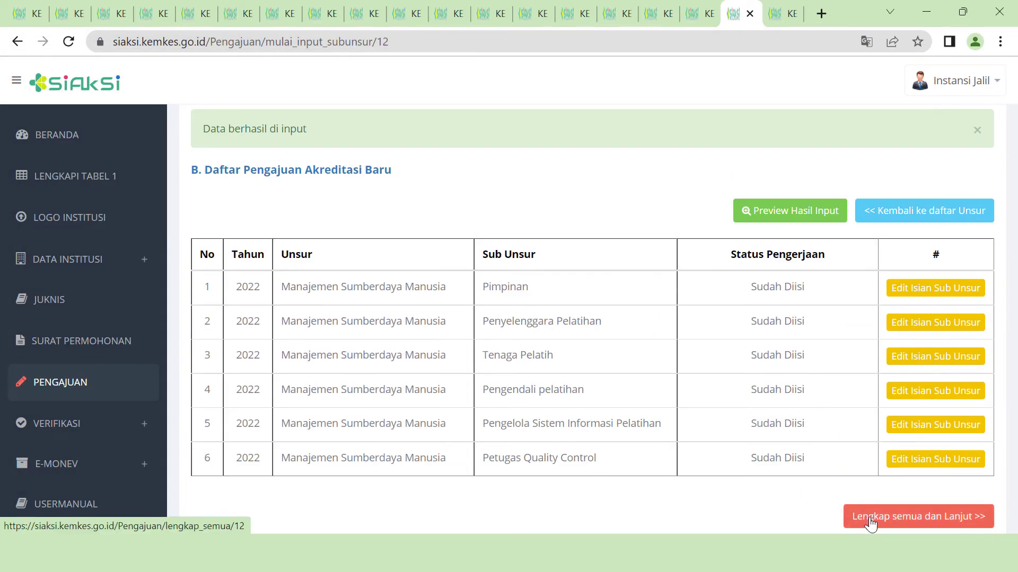
left_click(922, 517)
scroll(931, 526, "down", 3)
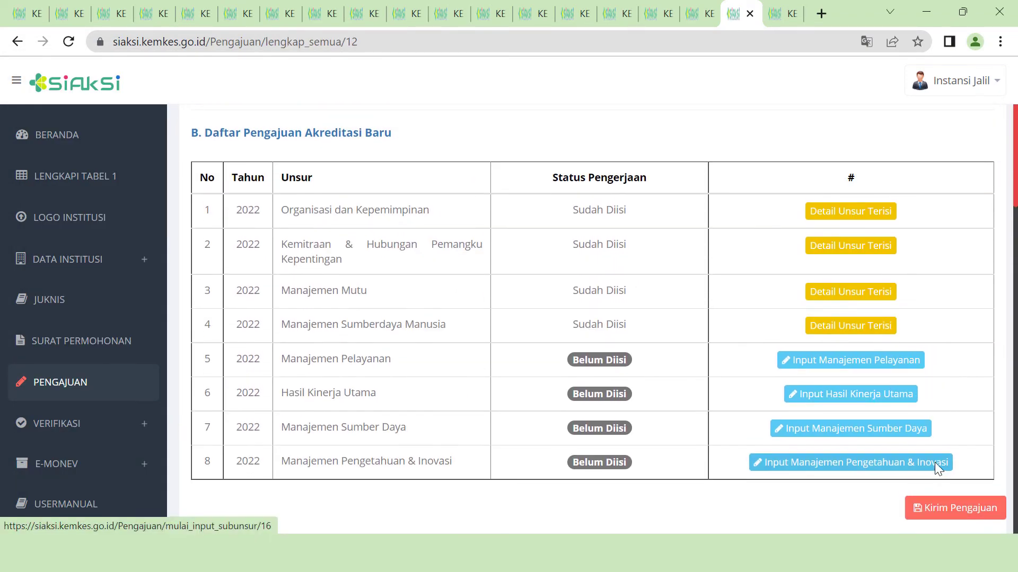
- In Pelayanan Pelatihan, attach SOP.pdf to row 1 and Laporan pelatihan bidang kesehatan.pdf to row 4
left_click(866, 362)
scroll(549, 445, "down", 2)
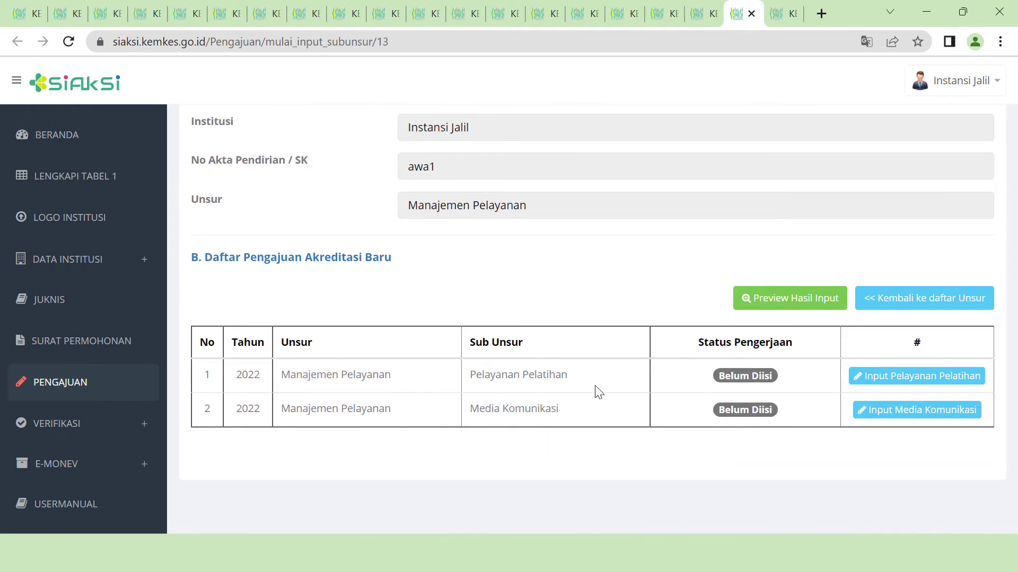
left_click(919, 377)
scroll(819, 382, "down", 6)
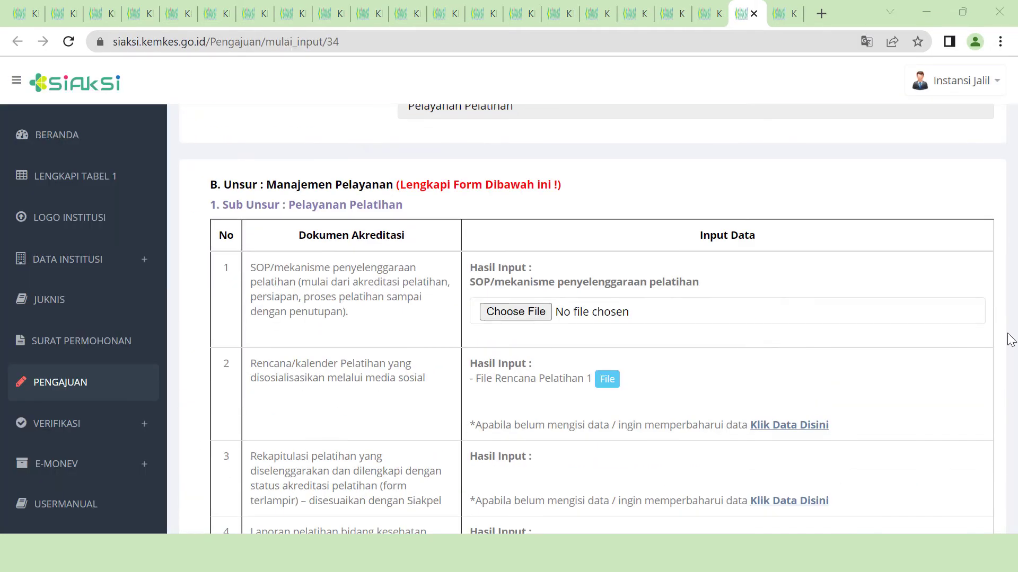
left_click(516, 312)
double_click(371, 289)
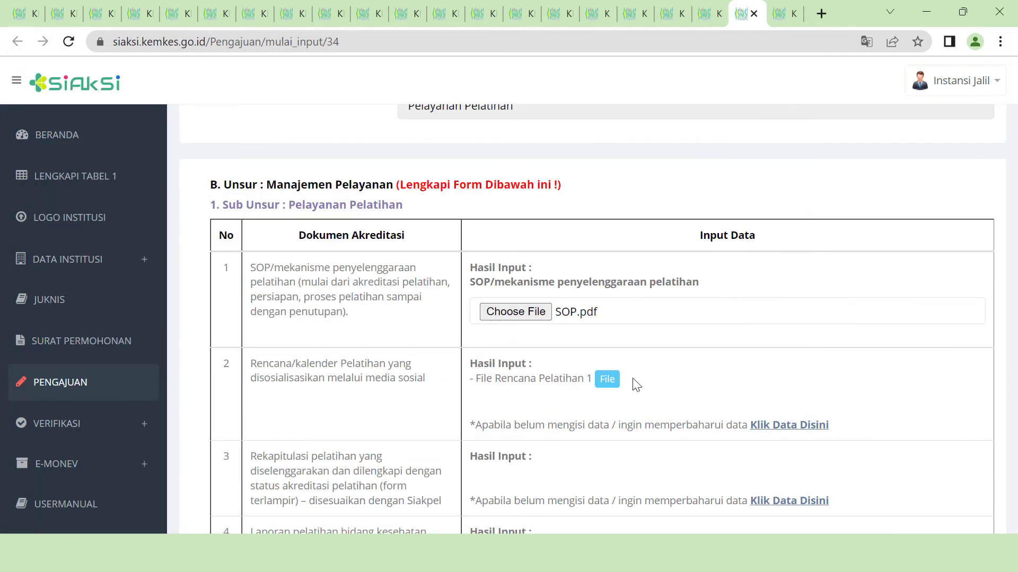
scroll(672, 297, "down", 5)
left_click(540, 320)
double_click(273, 229)
- Attach Bukti penerapan SOP pelatihan.pdf, Rekapitulasi pelatihan yang di QC, and Laporan QC (Contoh 1) to rows 6-8
scroll(641, 375, "down", 2)
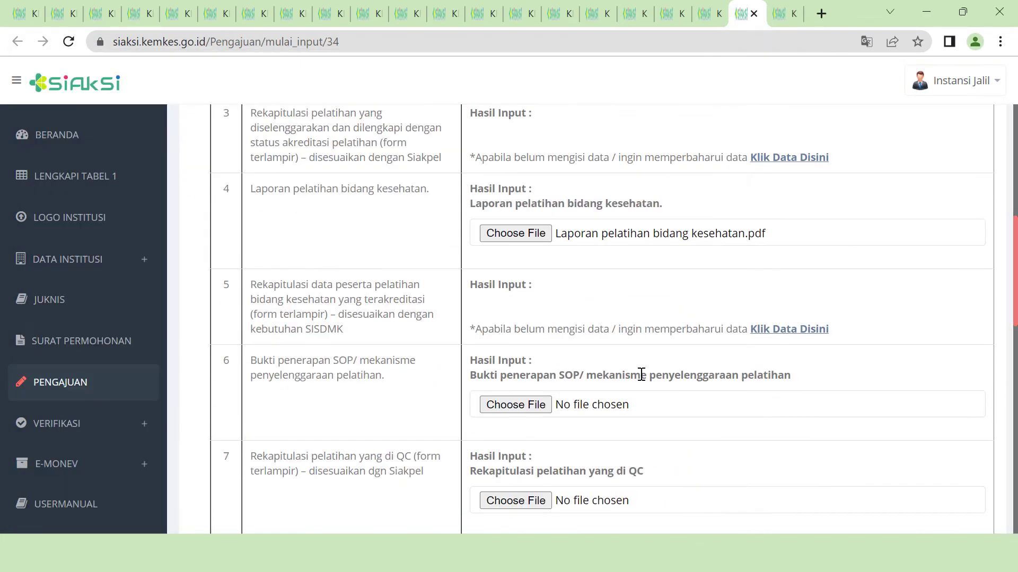
left_click(534, 409)
double_click(318, 425)
scroll(545, 423, "down", 2)
left_click(541, 418)
left_click(273, 329)
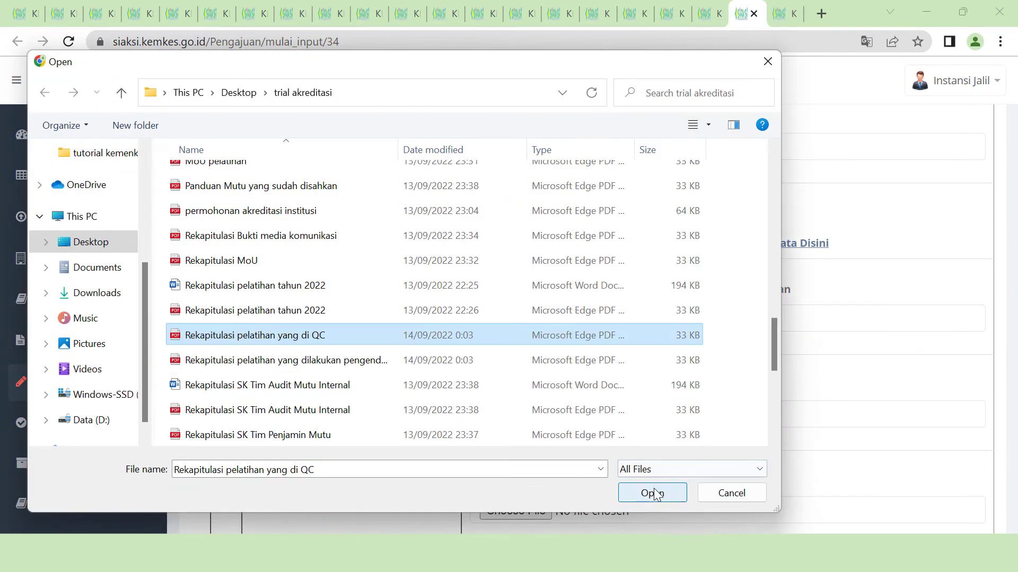
left_click(651, 491)
scroll(528, 349, "down", 4)
left_click(531, 351)
left_click(254, 284)
left_click(650, 498)
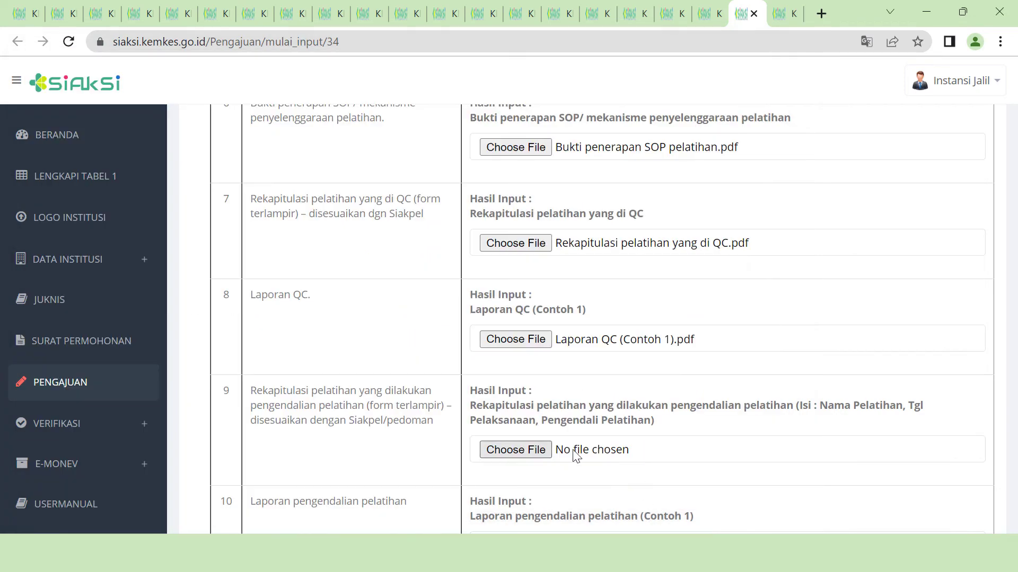
- Attach the pengendalian recap, Laporan pengendalian pelatihan (Contoh 1), and SOP monitoring file to rows 9-11, then save
left_click(531, 449)
scroll(520, 415, "down", 3)
left_click(371, 363)
left_click(651, 490)
scroll(598, 377, "down", 4)
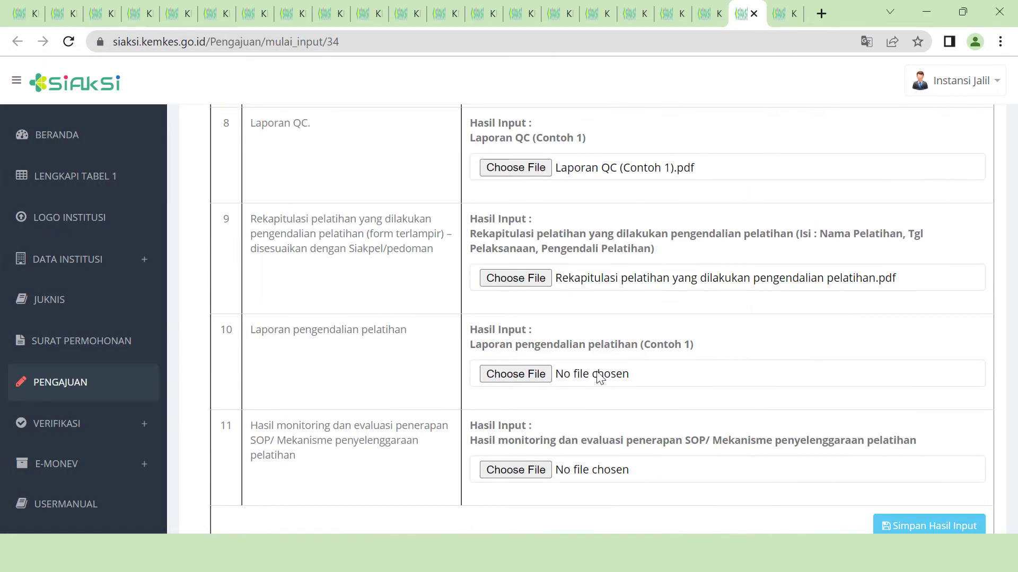
left_click(528, 377)
left_click(296, 409)
left_click(651, 490)
scroll(554, 394, "down", 2)
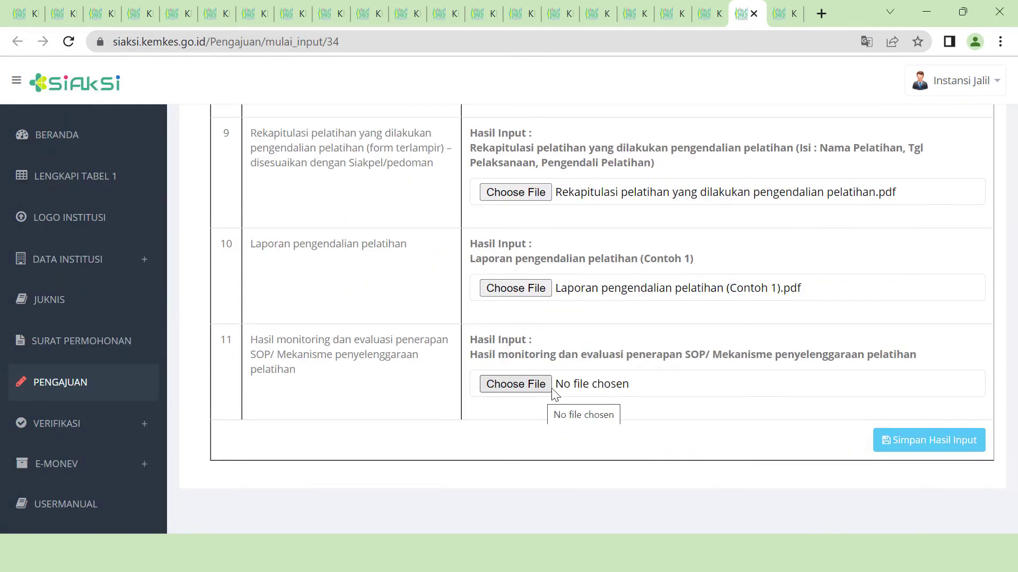
left_click(531, 383)
left_click(454, 413)
left_click(652, 493)
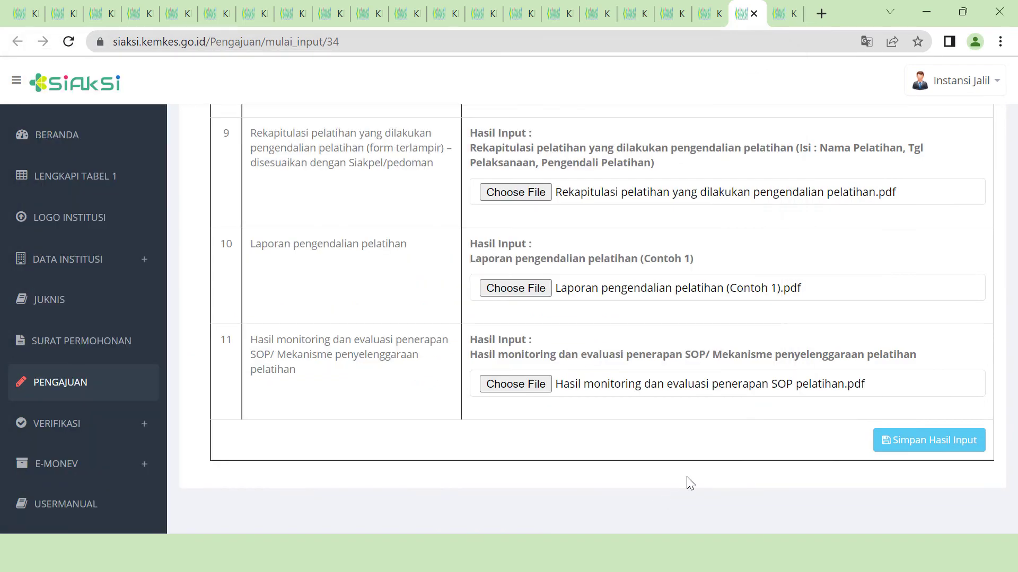
left_click(916, 454)
- In Media Komunikasi, attach Mekanisme pengaduan peserta to row 1
scroll(913, 454, "down", 5)
scroll(919, 451, "up", 2)
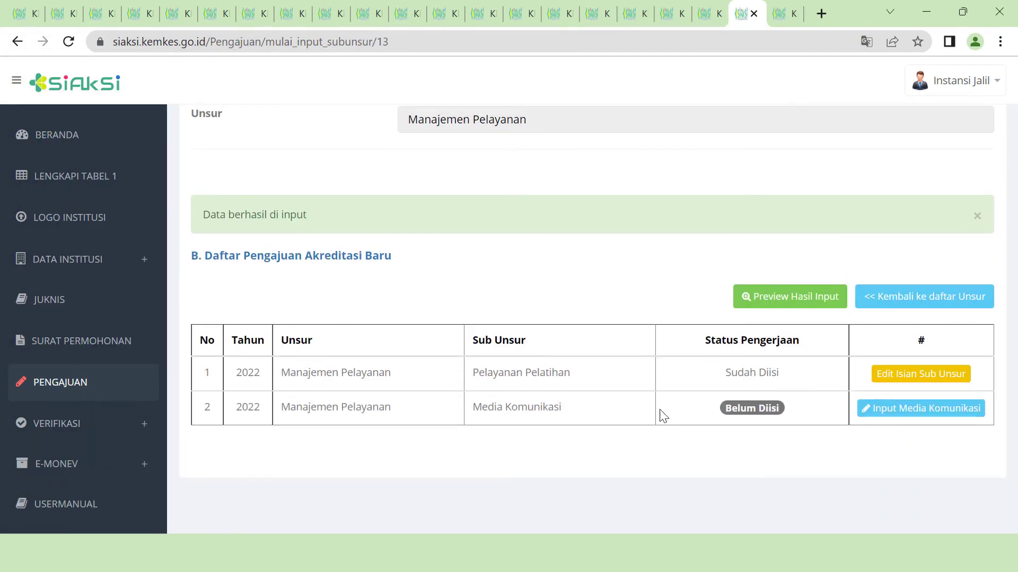
left_click(919, 408)
scroll(727, 345, "down", 8)
scroll(737, 360, "up", 1)
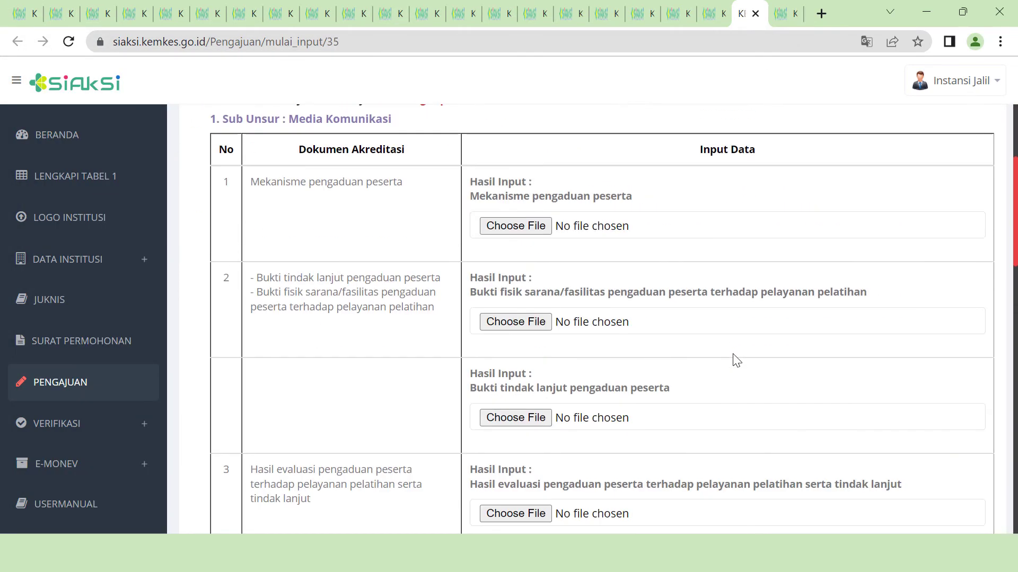
scroll(737, 361, "up", 2)
left_click(534, 321)
scroll(322, 286, "down", 5)
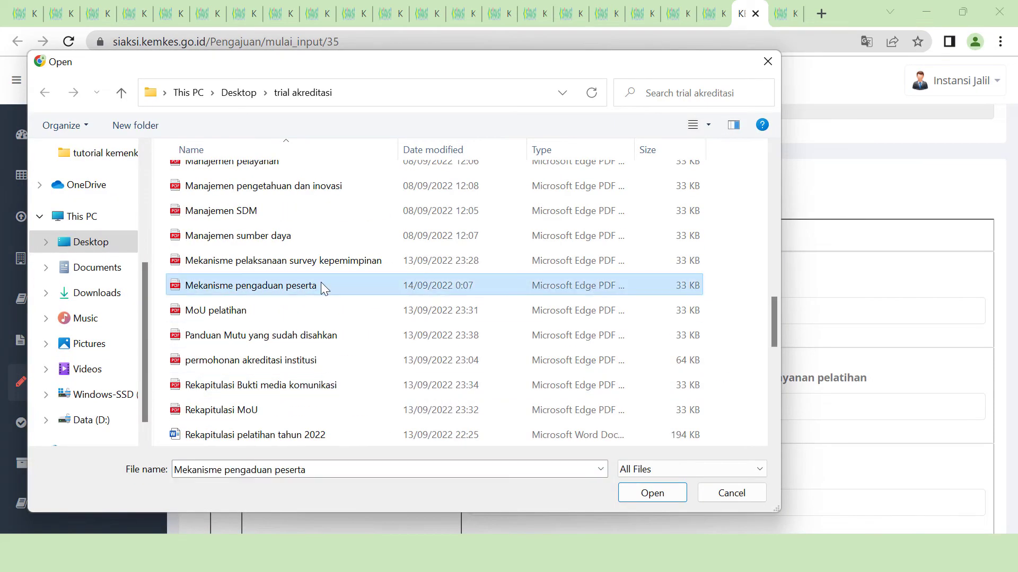
double_click(322, 286)
- Attach the complaint facility evidence and evaluation results, save, and mark Manajemen Pelayanan complete
left_click(515, 408)
left_click(318, 322)
left_click(641, 499)
scroll(567, 323, "down", 5)
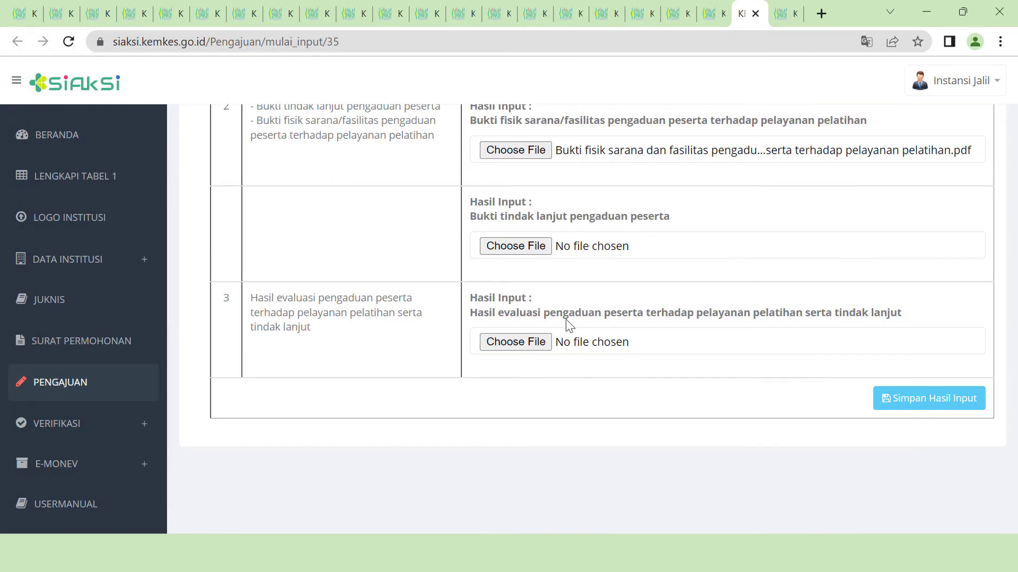
left_click(590, 345)
scroll(339, 318, "down", 3)
left_click(296, 412)
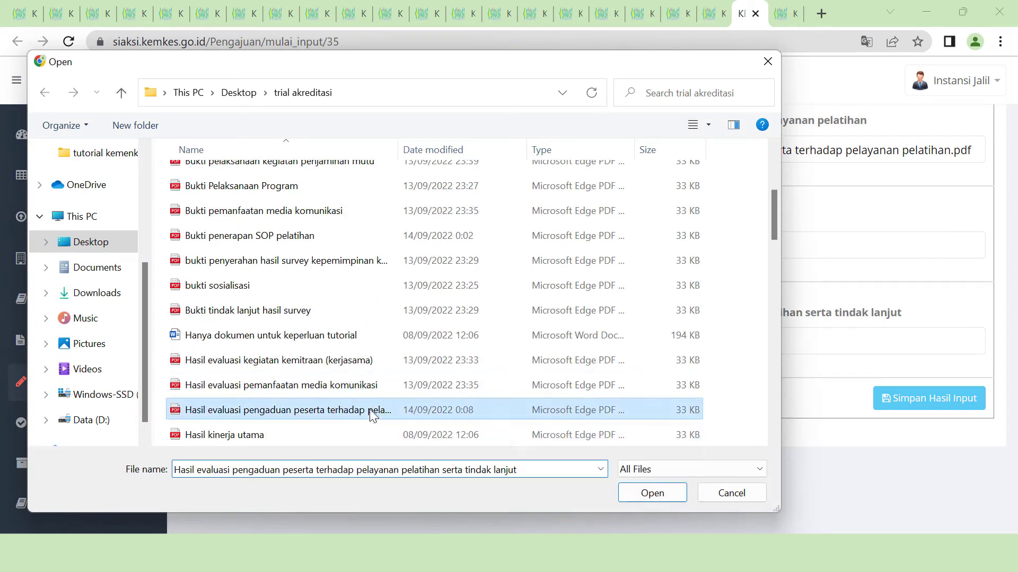
left_click(650, 491)
left_click(884, 409)
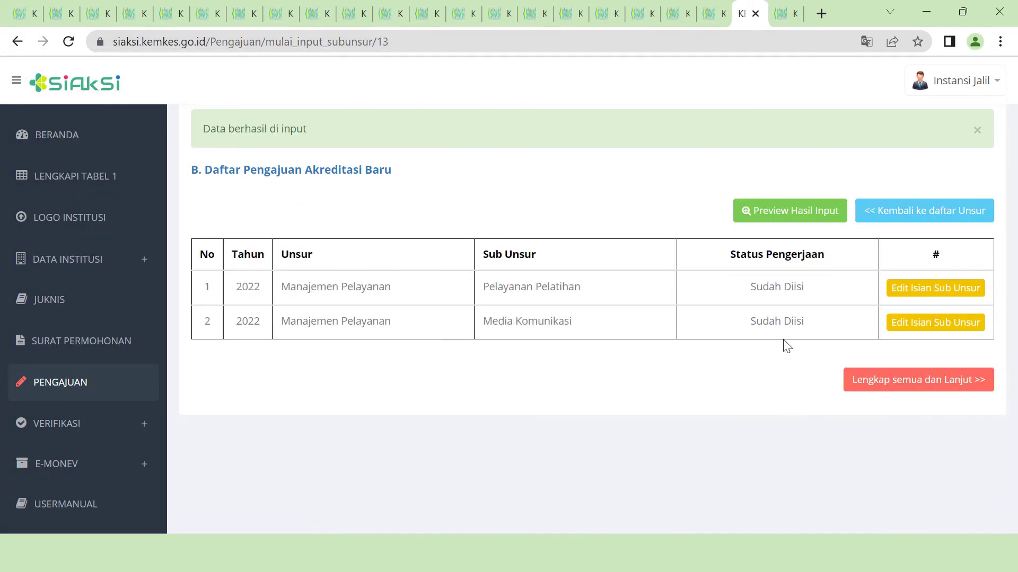
left_click(908, 390)
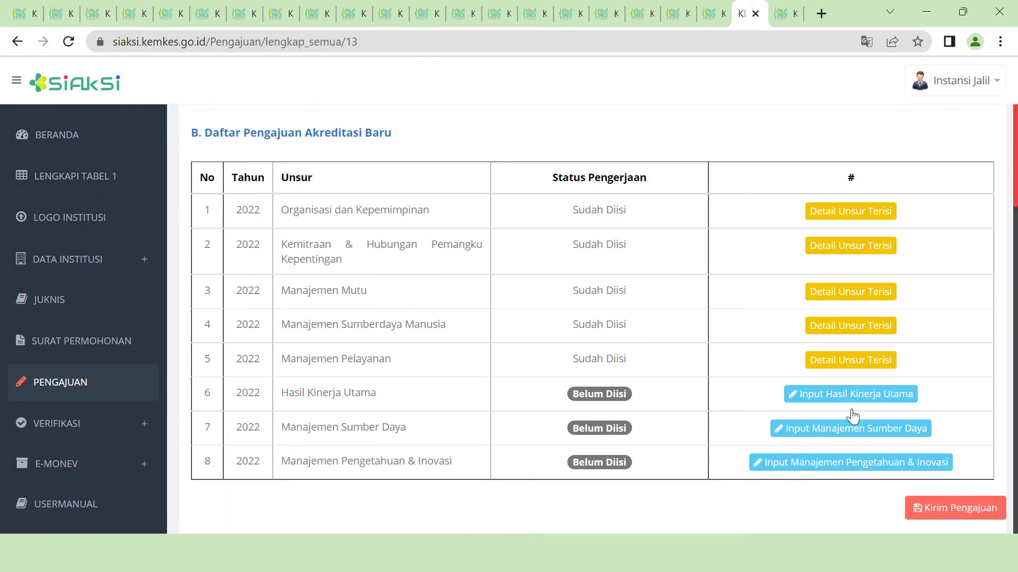
- Attach the Target Indikator Kinerja, Laporan Pencapaian Kinerja and performance analysis PDFs for Capaian Kinerja Utama
left_click(890, 393)
scroll(890, 406, "down", 3)
left_click(923, 297)
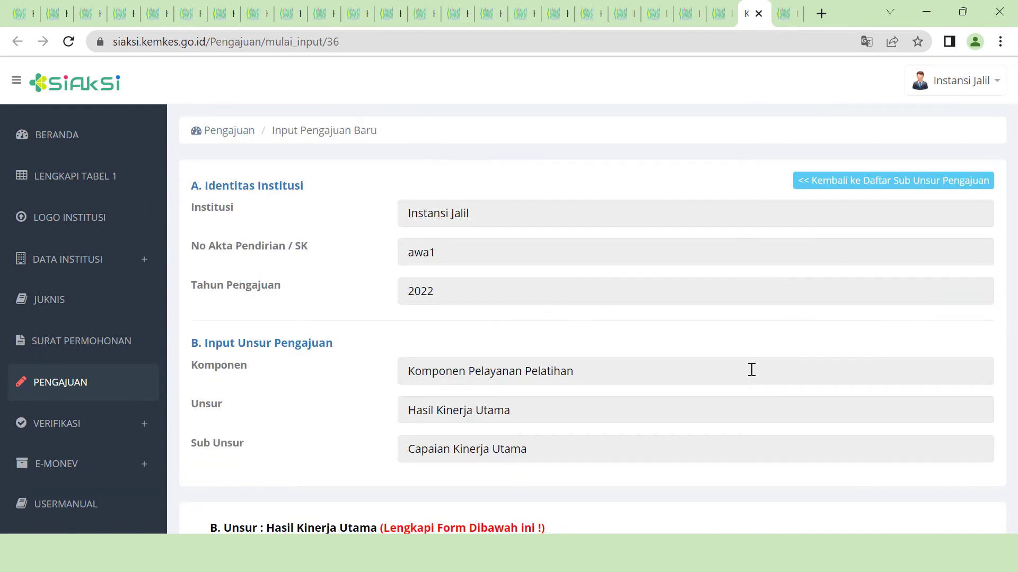
scroll(984, 335, "down", 8)
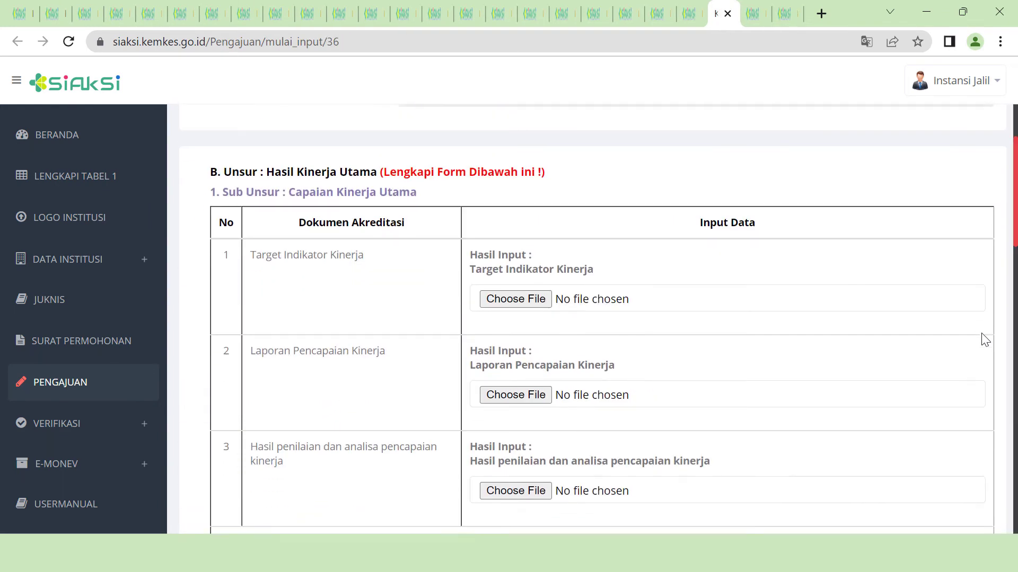
left_click(547, 229)
scroll(436, 353, "down", 9)
left_click(424, 409)
left_click(661, 497)
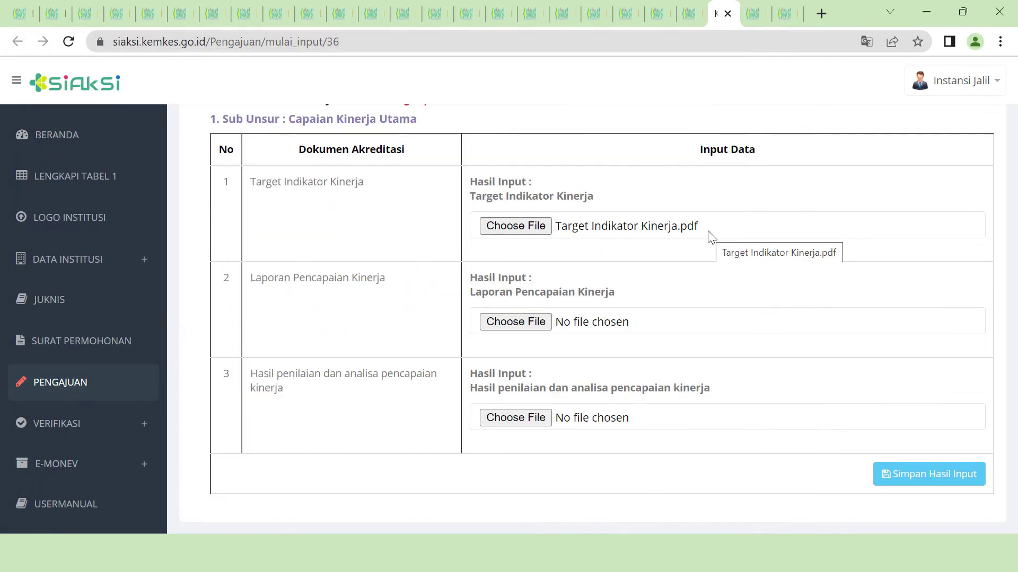
left_click(516, 321)
scroll(506, 353, "down", 5)
left_click(418, 333)
left_click(653, 491)
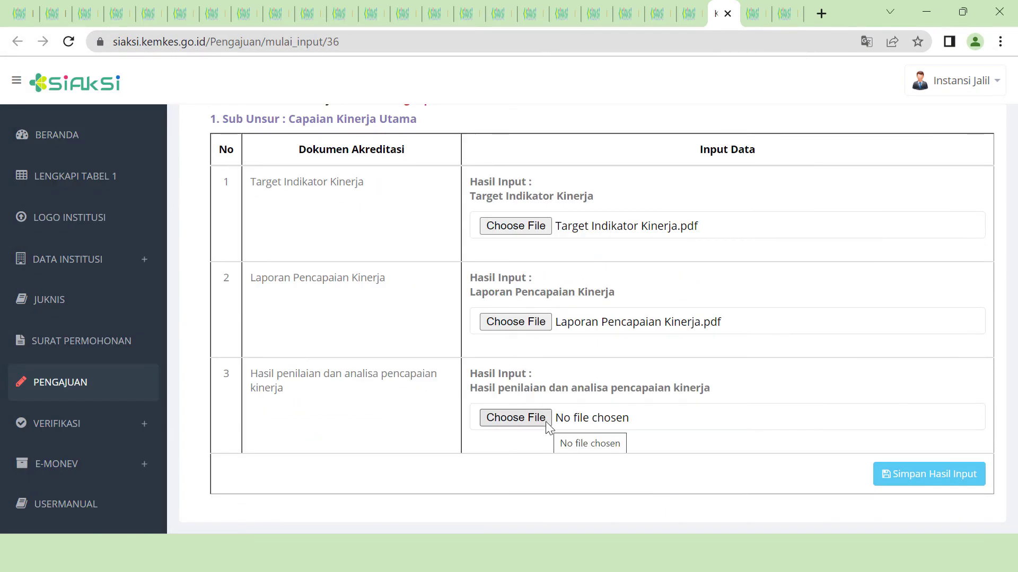
left_click(547, 419)
scroll(431, 381, "down", 5)
left_click(418, 411)
left_click(647, 497)
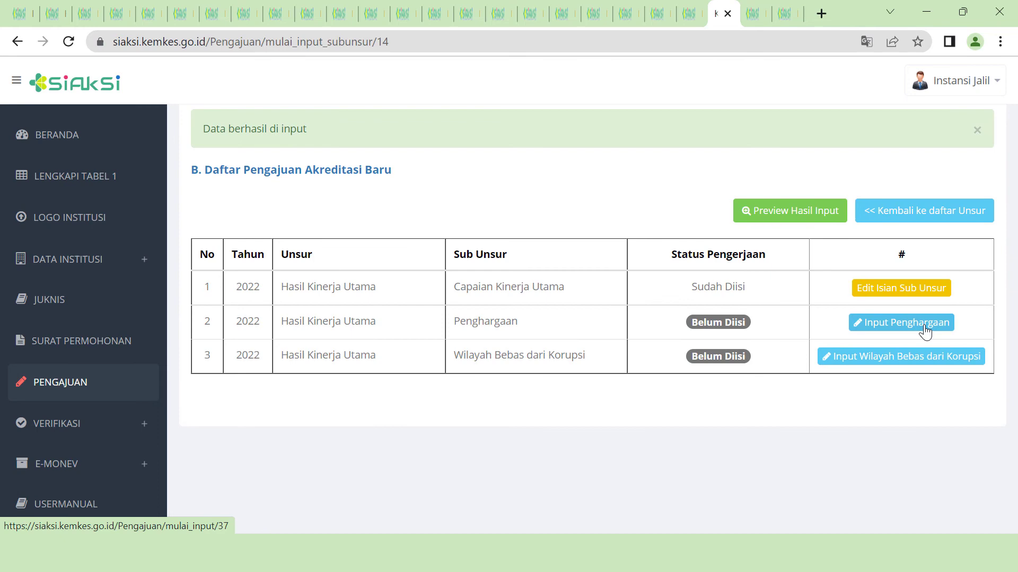
- Attach Bukti tindak lanjut hasil survey to Penghargaan row 3 and save
left_click(925, 331)
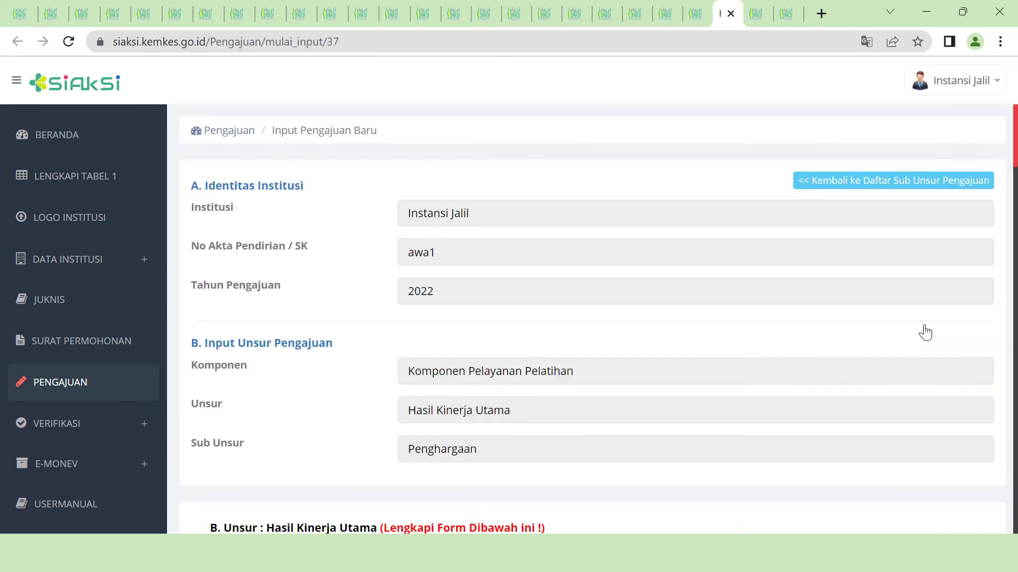
scroll(768, 398, "down", 8)
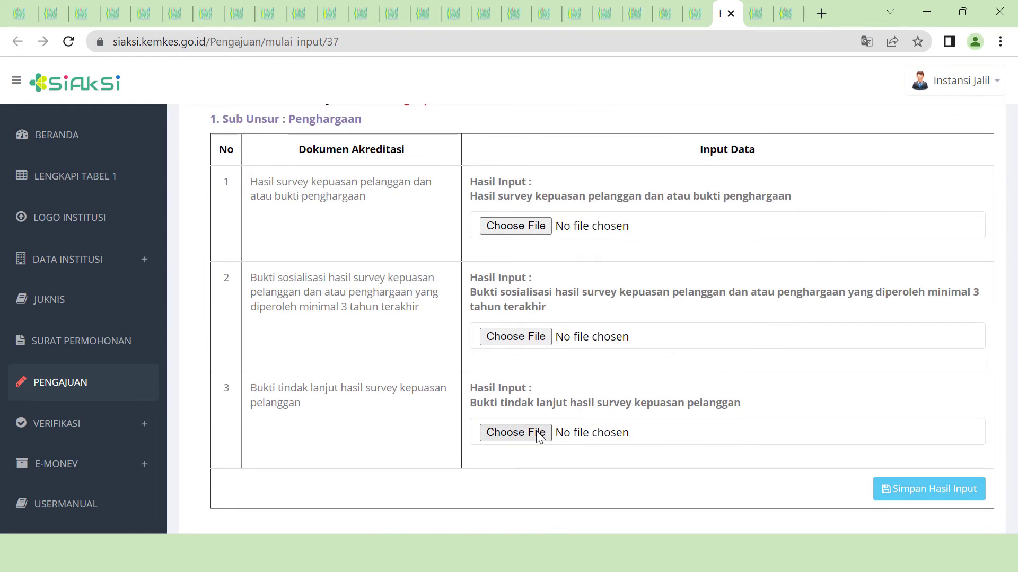
left_click(539, 435)
scroll(408, 422, "down", 3)
left_click(255, 387)
left_click(652, 493)
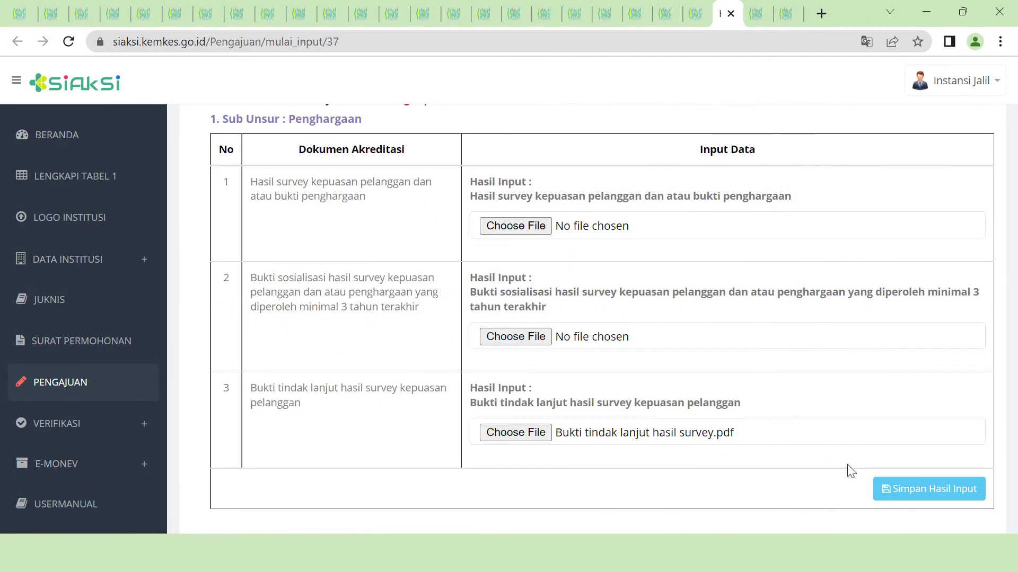
left_click(901, 496)
scroll(672, 475, "down", 5)
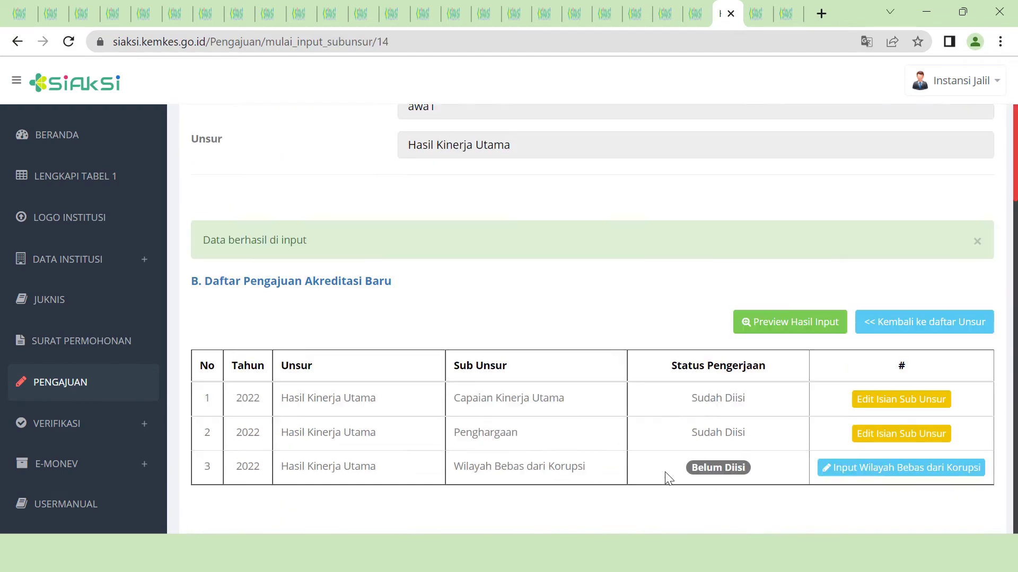
- Attach the Zona Integritas socialisation PDF to Wilayah Bebas dari Korupsi rows 2 and 3, save, and complete Hasil Kinerja Utama
left_click(856, 360)
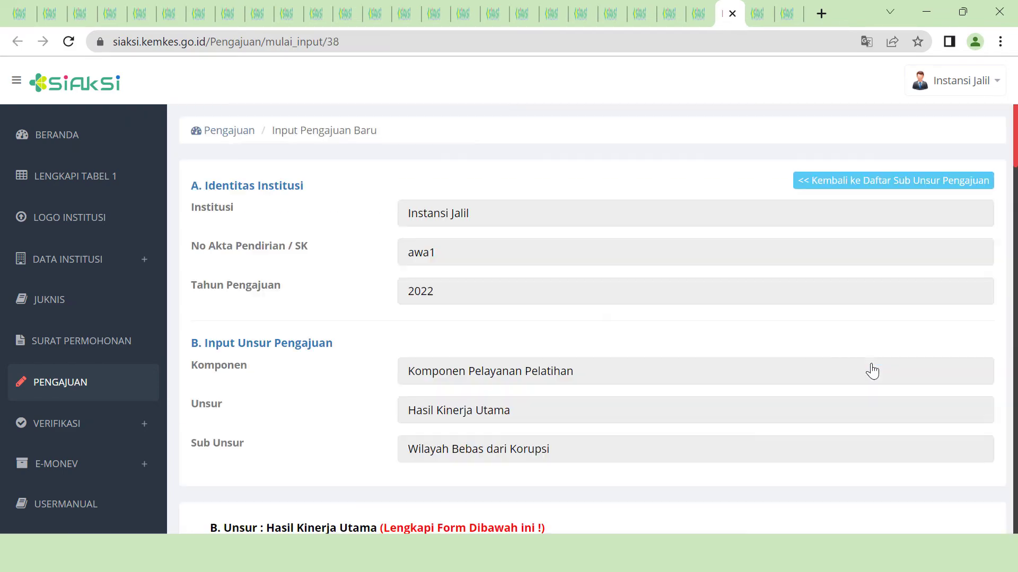
scroll(827, 416, "down", 8)
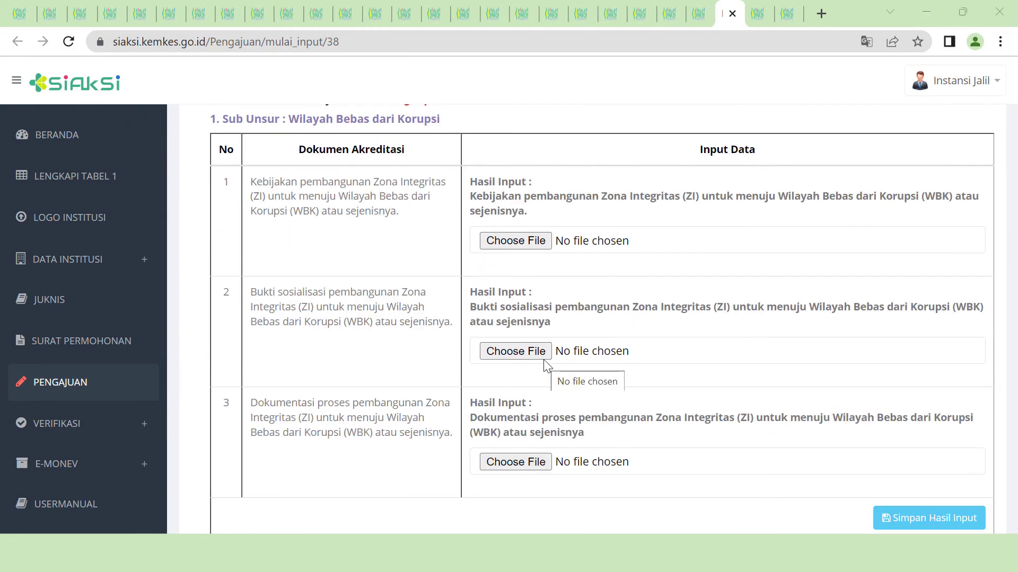
left_click(543, 357)
scroll(310, 341, "down", 2)
left_click(312, 359)
left_click(678, 493)
left_click(530, 464)
scroll(477, 403, "down", 2)
left_click(424, 371)
left_click(668, 493)
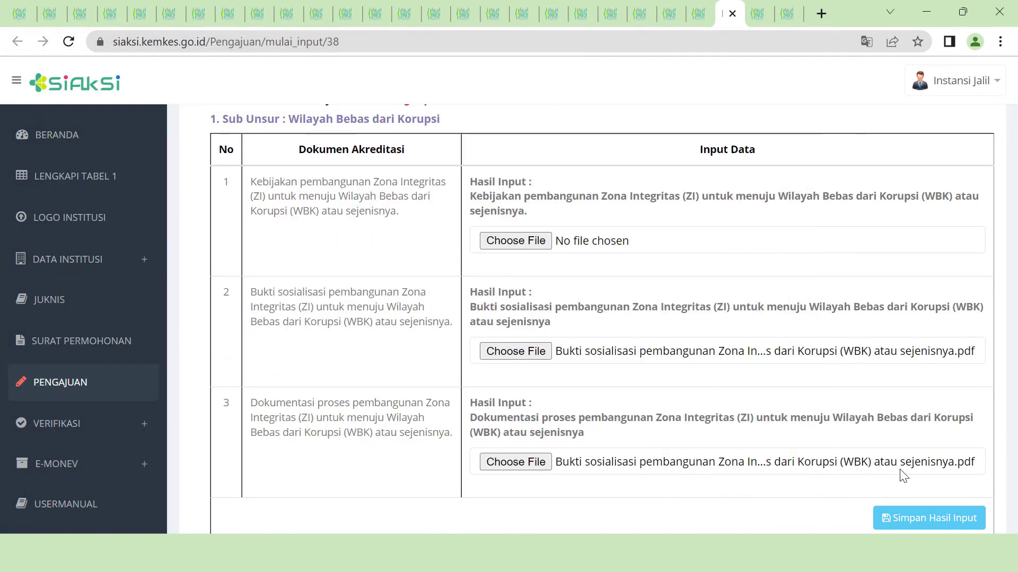
left_click(904, 518)
left_click(954, 415)
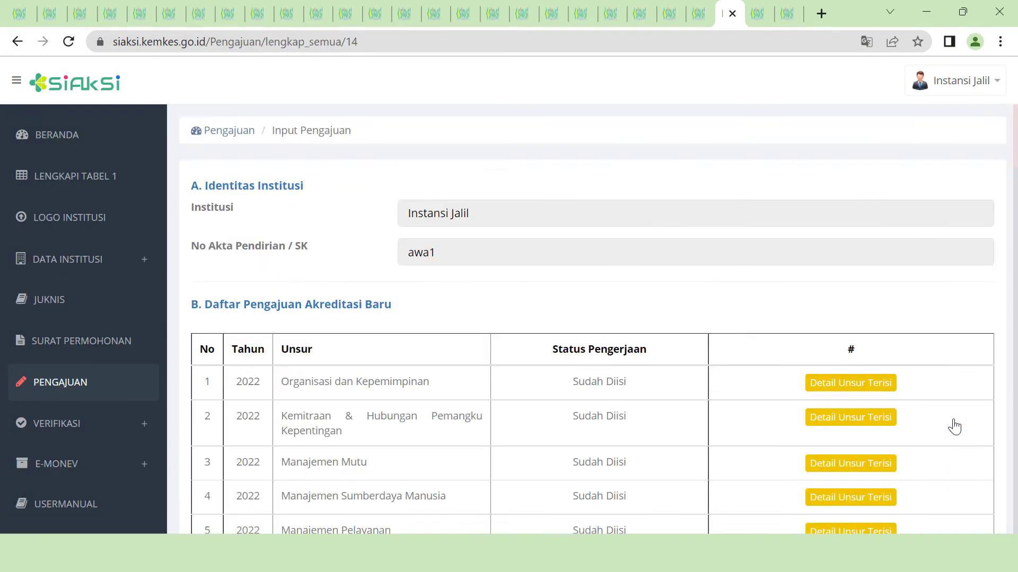
scroll(953, 425, "down", 3)
- Attach the Pemeliharaan Sarana Prasarana PDF to Sarana Prasarana rows 1, 3 and 4 and save
left_click(889, 431)
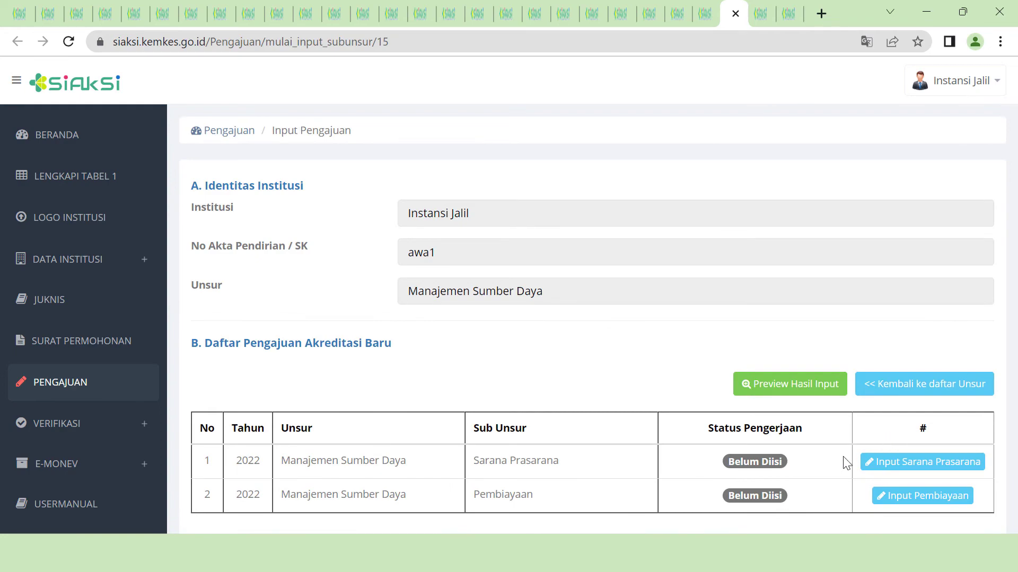
left_click(972, 464)
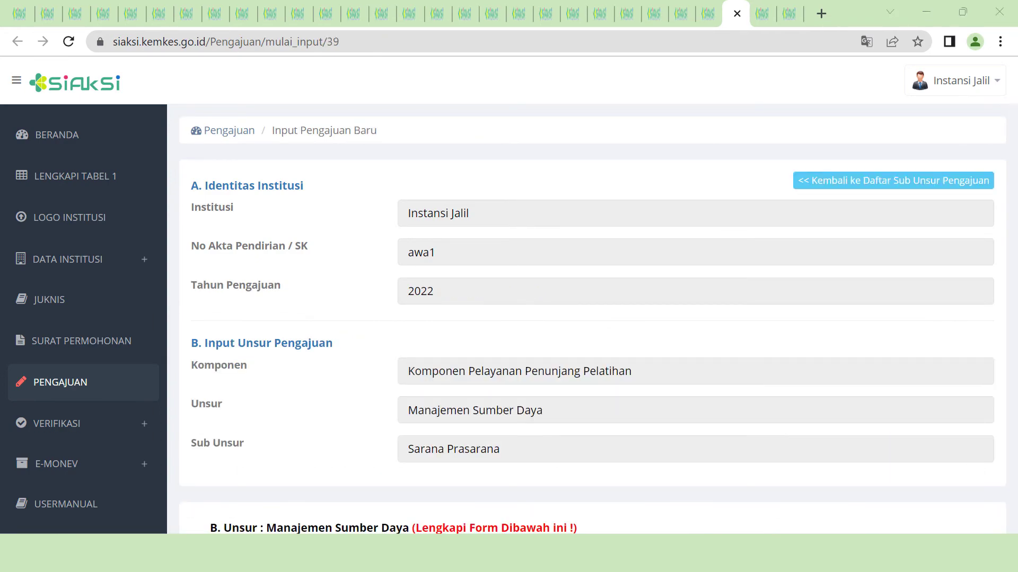
scroll(948, 305, "down", 9)
left_click(514, 243)
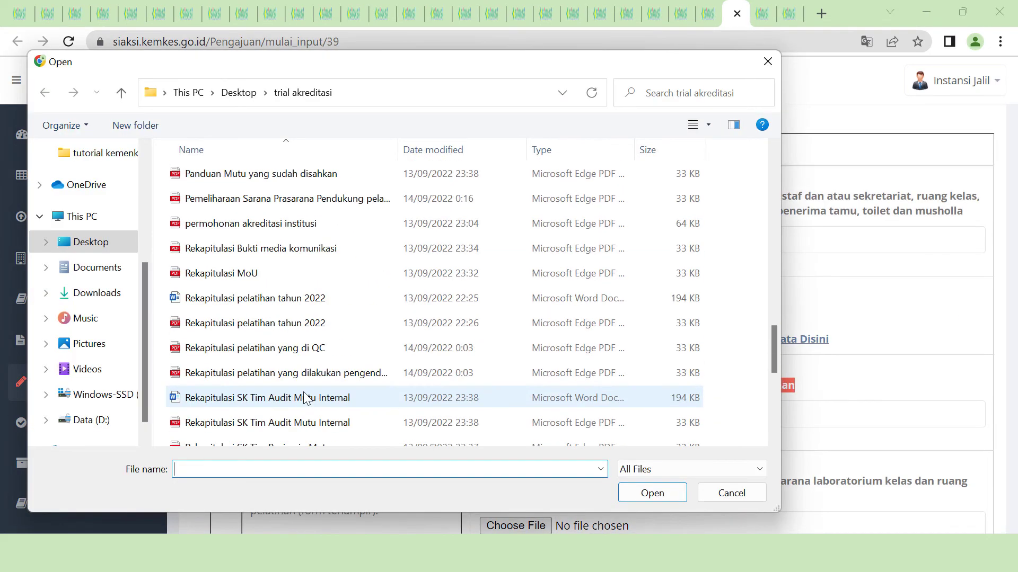
double_click(296, 198)
left_click(513, 419)
scroll(297, 355, "down", 5)
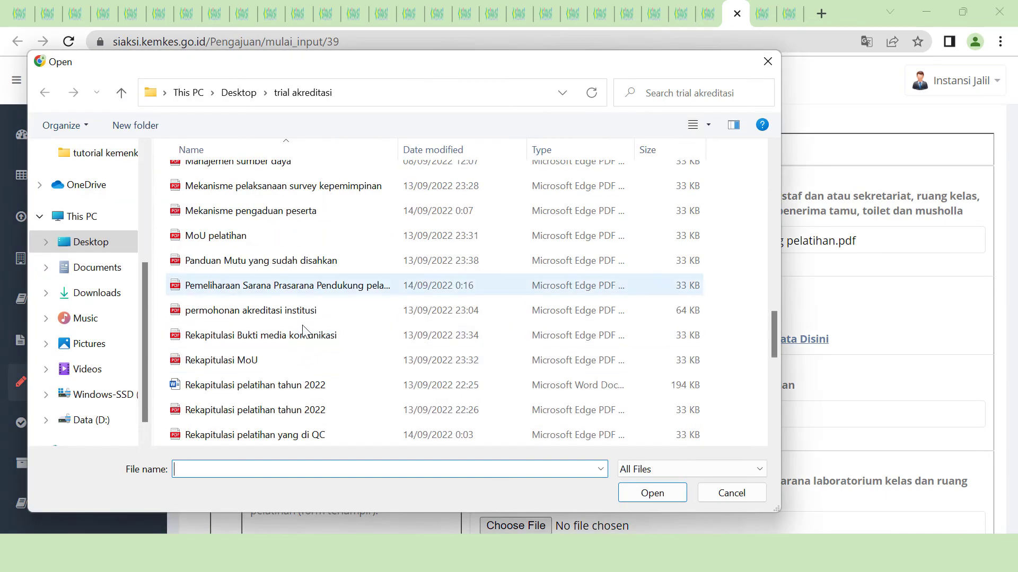
double_click(308, 286)
scroll(538, 365, "down", 3)
left_click(507, 360)
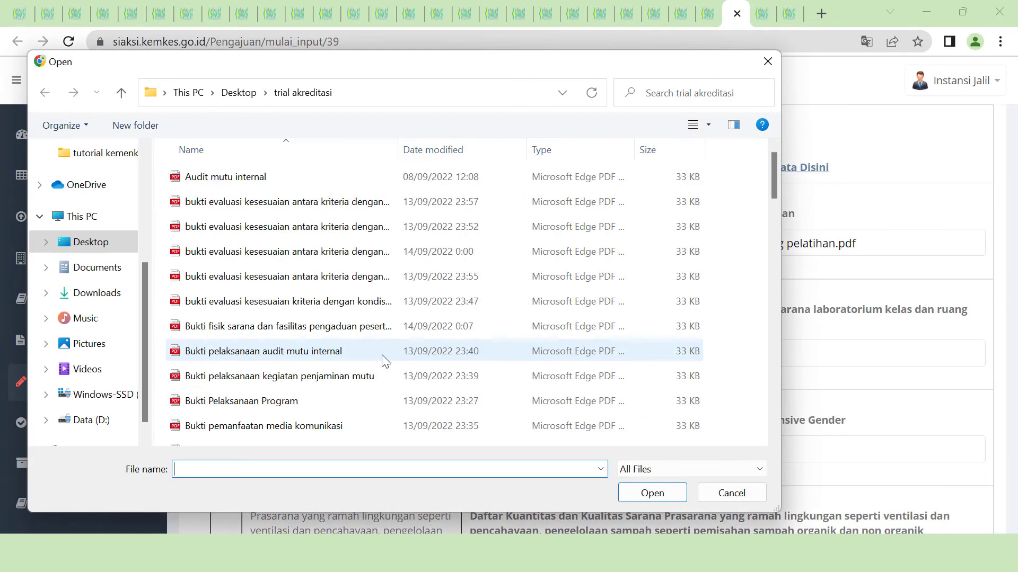
scroll(380, 360, "down", 11)
left_click(365, 274)
left_click(651, 492)
scroll(536, 477, "down", 2)
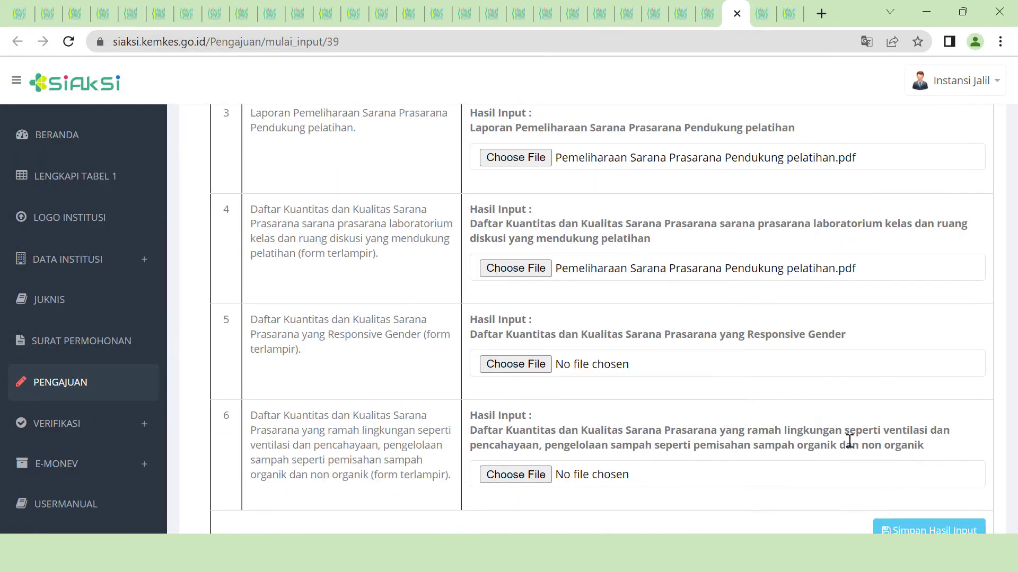
scroll(901, 445, "down", 2)
left_click(937, 445)
scroll(933, 445, "down", 3)
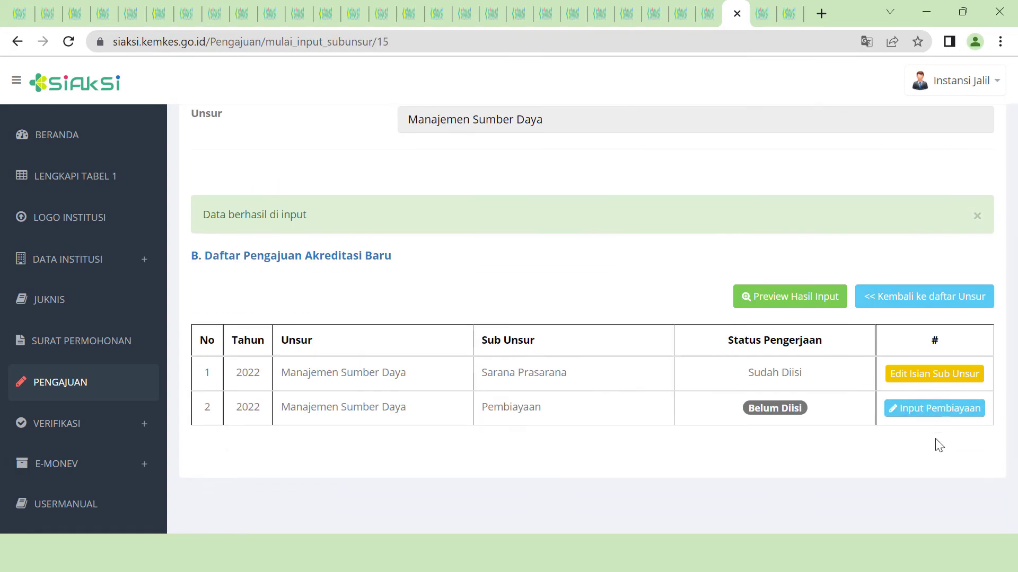
- Attach the budget evidence, annual budget analysis and budget monitoring PDFs to Pembiayaan, save, and complete Manajemen Sumber Daya
left_click(936, 409)
scroll(701, 419, "down", 7)
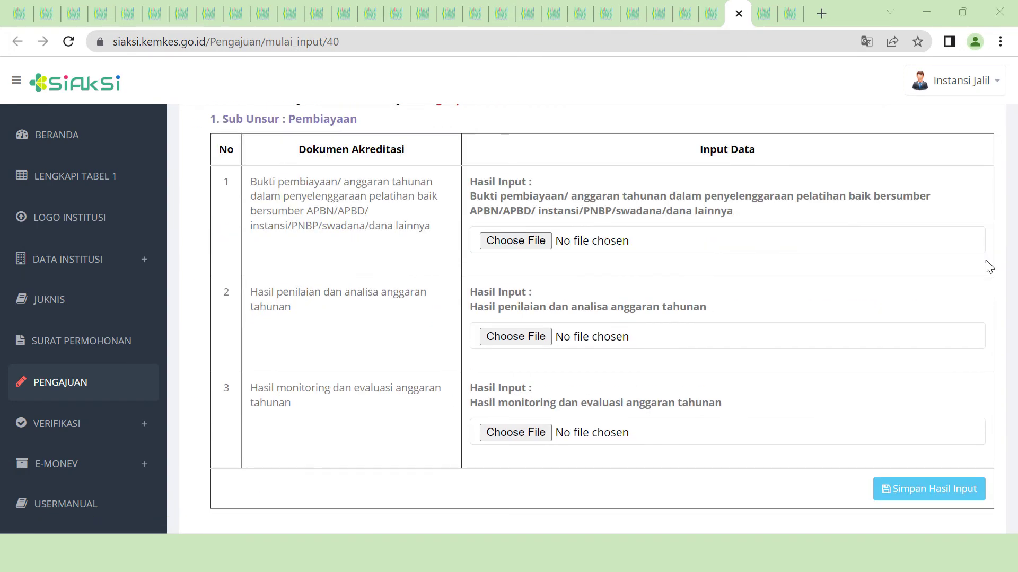
left_click(515, 241)
double_click(323, 389)
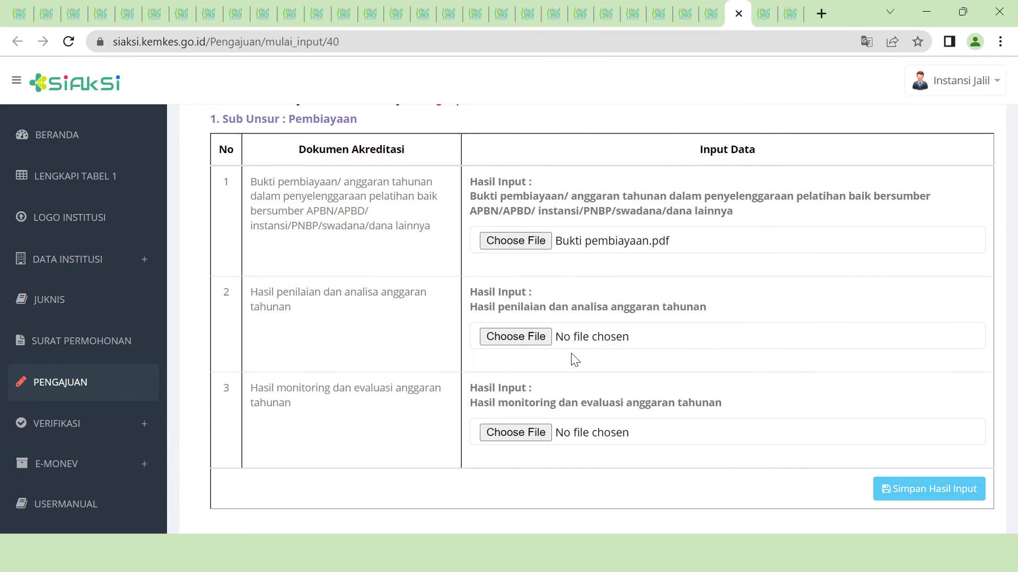
left_click(543, 343)
scroll(461, 352, "down", 4)
left_click(450, 411)
left_click(636, 494)
left_click(551, 435)
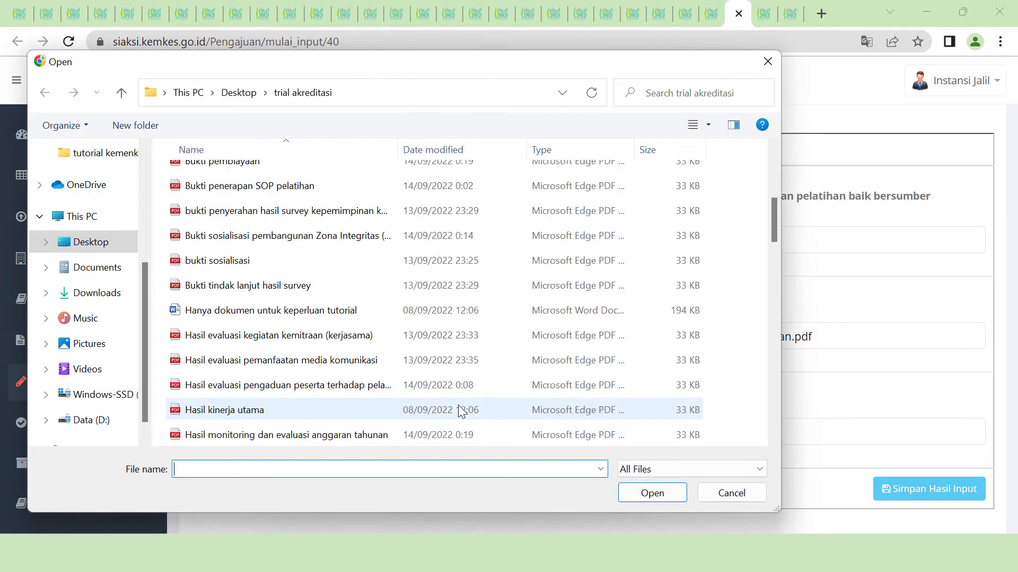
scroll(600, 374, "down", 4)
left_click(450, 285)
left_click(652, 491)
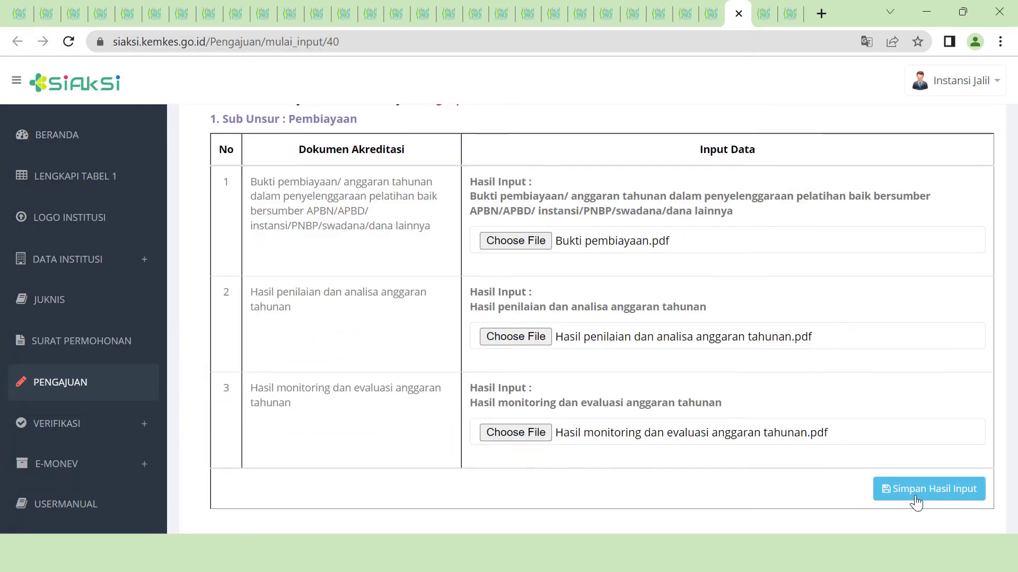
left_click(916, 499)
scroll(311, 386, "down", 6)
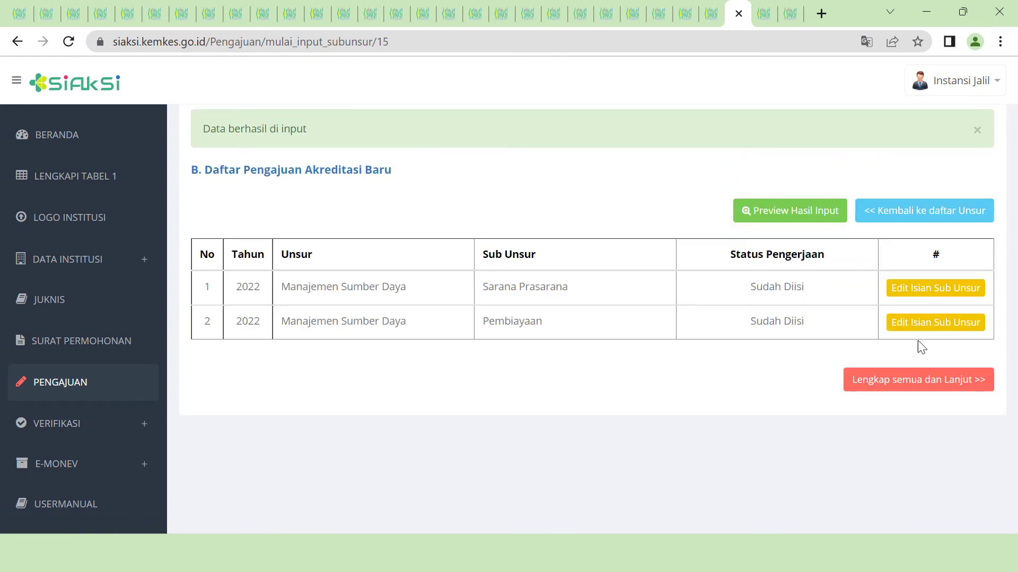
left_click(920, 383)
scroll(931, 398, "down", 5)
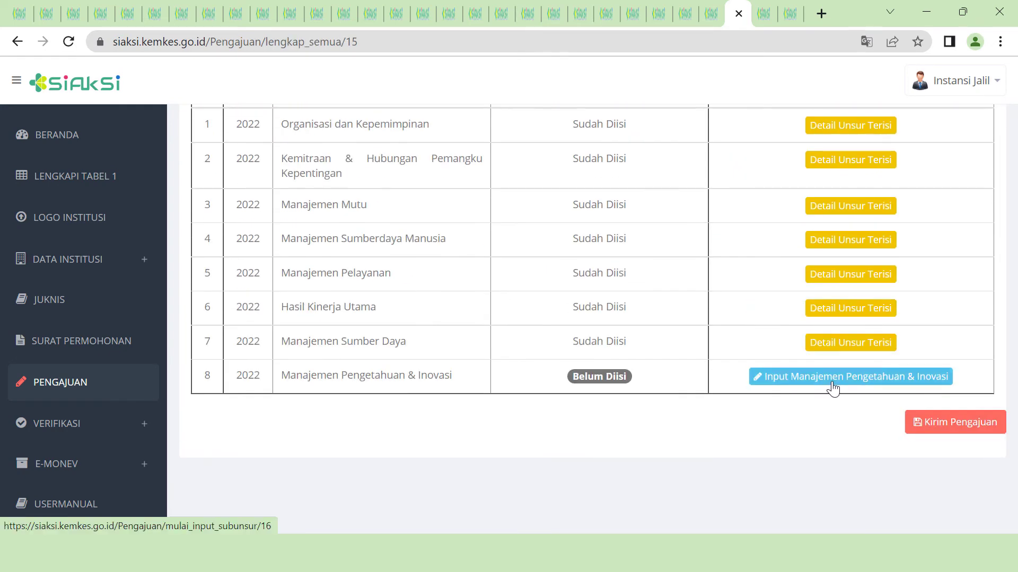
- Attach PDFs to the Manajemen pengetahuan competency plan and competency recap rows
left_click(832, 382)
scroll(833, 382, "down", 2)
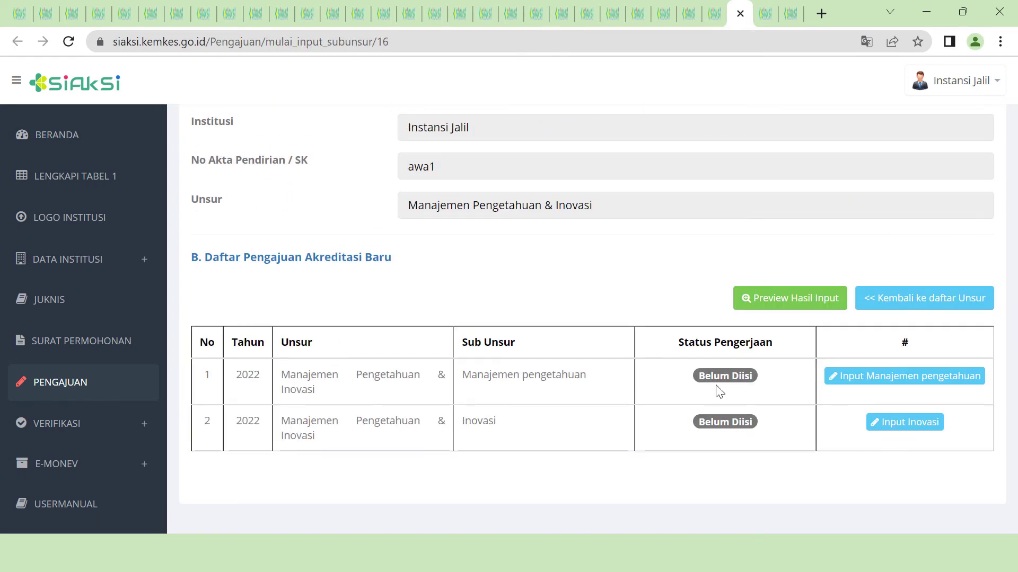
left_click(980, 384)
scroll(936, 341, "down", 5)
scroll(1003, 248, "down", 3)
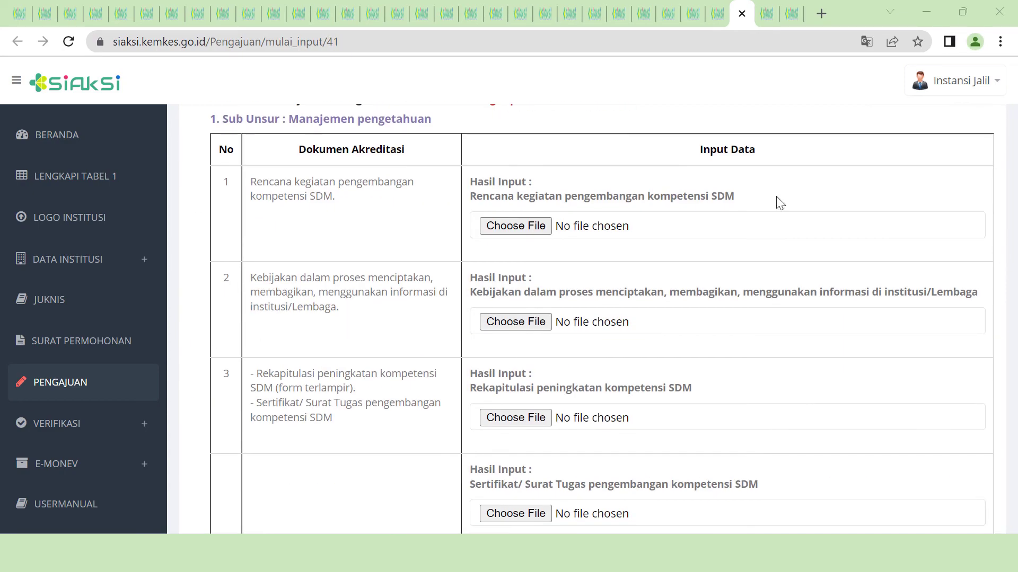
left_click(516, 226)
left_click(644, 487)
left_click(542, 423)
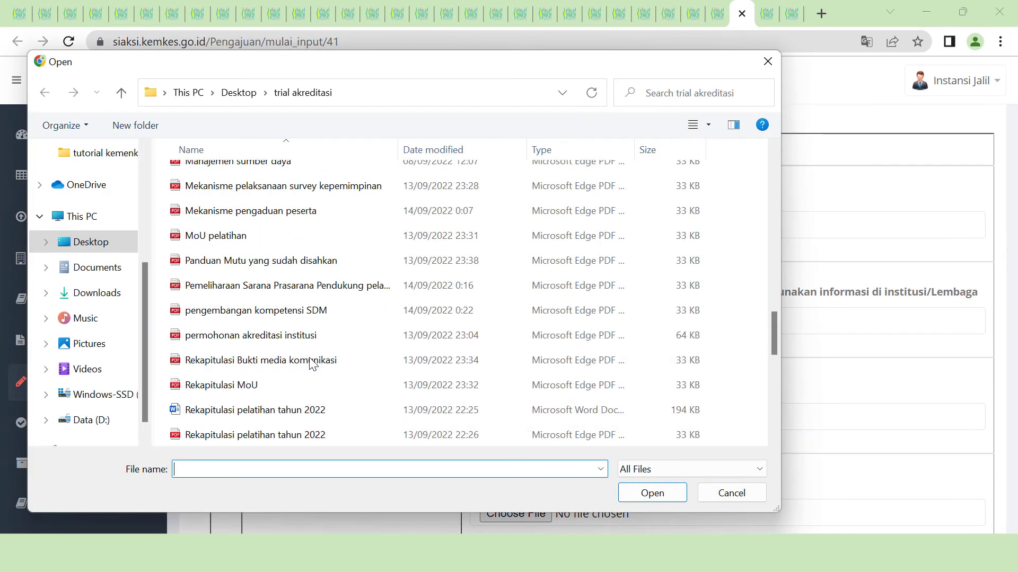
left_click(318, 311)
left_click(648, 489)
scroll(631, 451, "down", 3)
- Attach the Surat Tugas and competency development PDFs to rows 4 and 5 and save
left_click(530, 341)
scroll(389, 397, "down", 3)
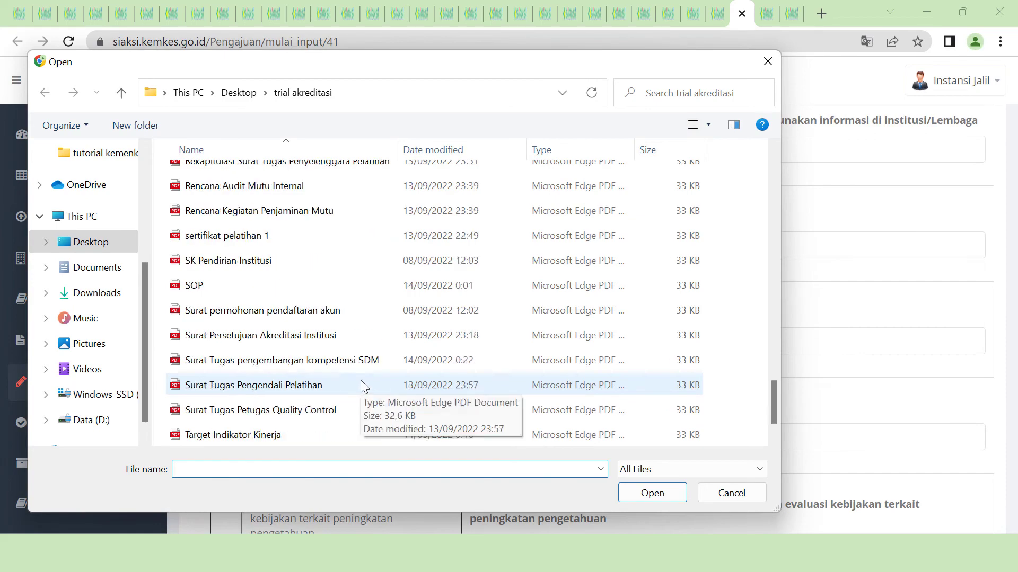
double_click(360, 358)
scroll(620, 485, "down", 2)
left_click(532, 352)
left_click(647, 493)
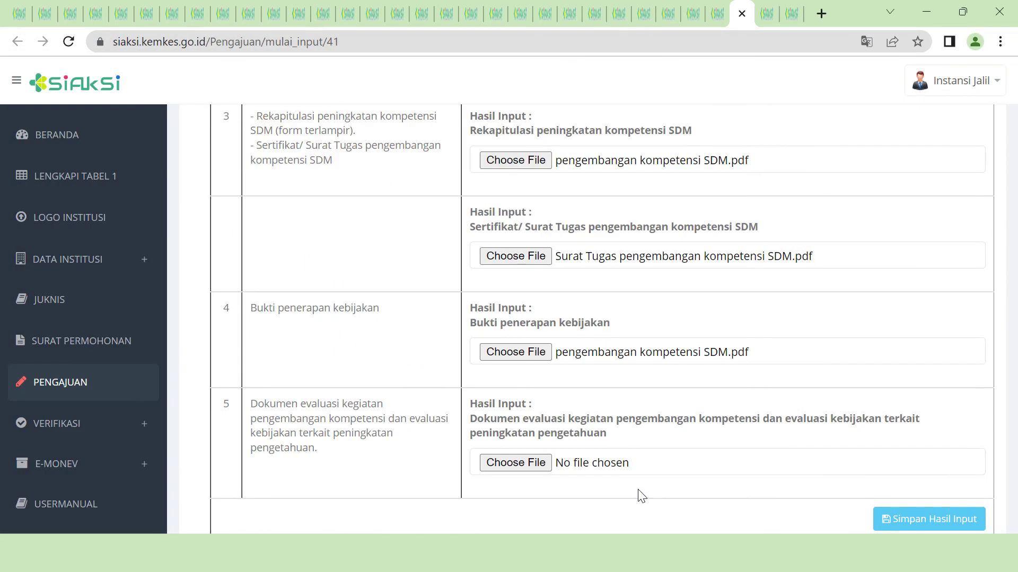
left_click(516, 461)
scroll(289, 332, "down", 5)
double_click(289, 372)
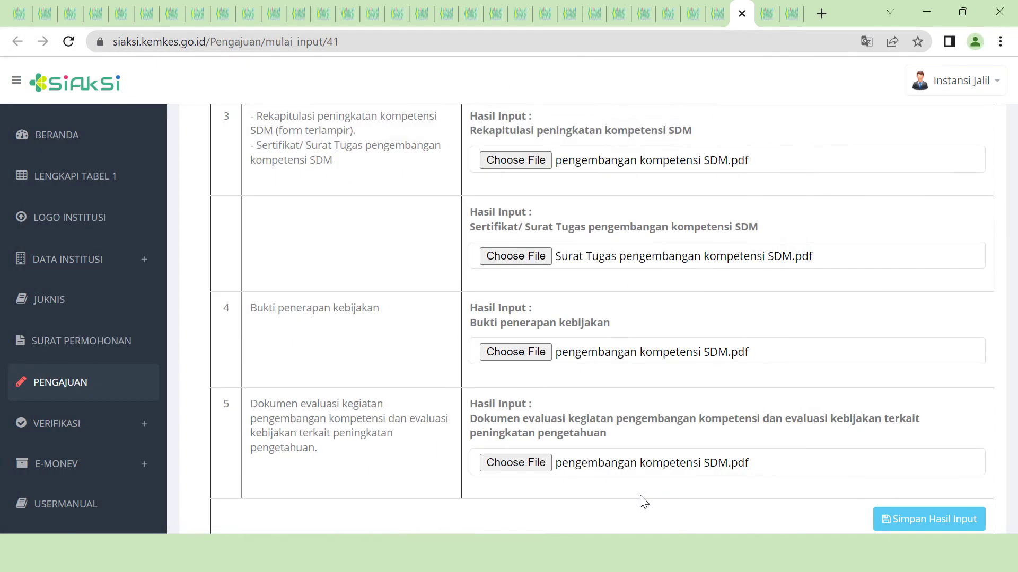
left_click(928, 519)
scroll(591, 473, "down", 2)
- Attach Rencana Inovasi.pdf and the innovation-use evidence to Inovasi rows 1 and 2
left_click(908, 419)
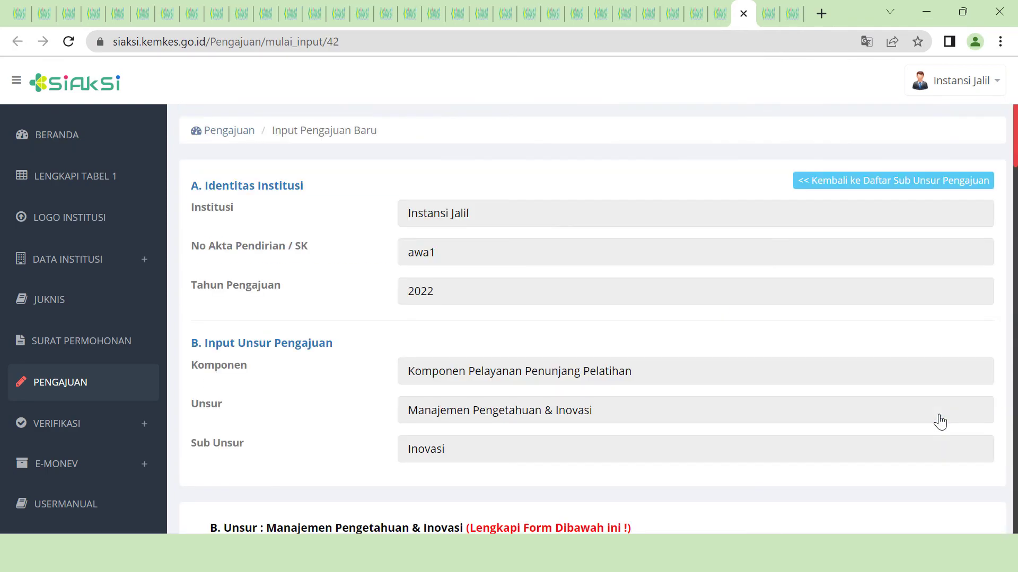
scroll(954, 416, "down", 5)
left_click(554, 310)
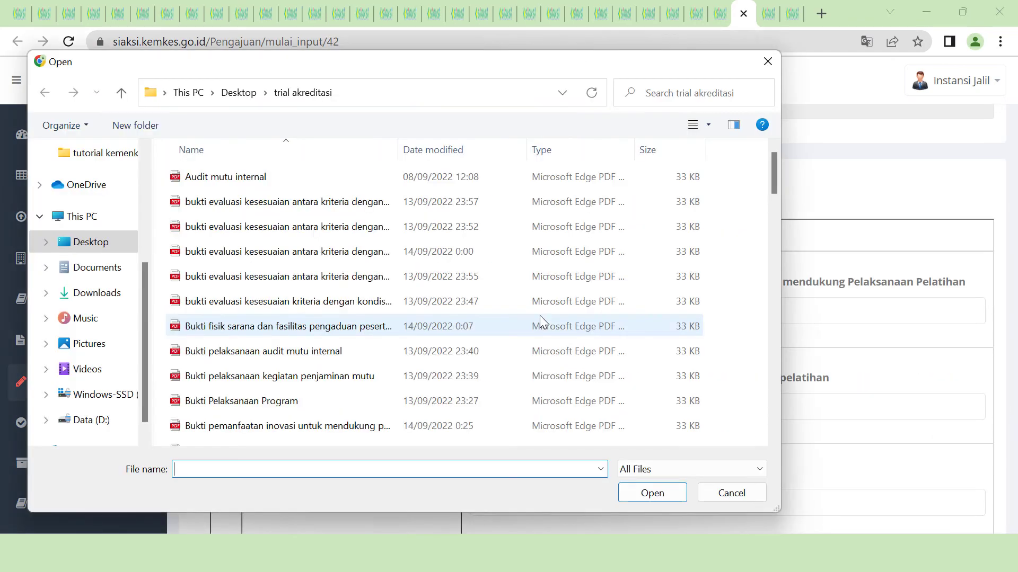
scroll(540, 322, "down", 5)
left_click(218, 186)
left_click(652, 494)
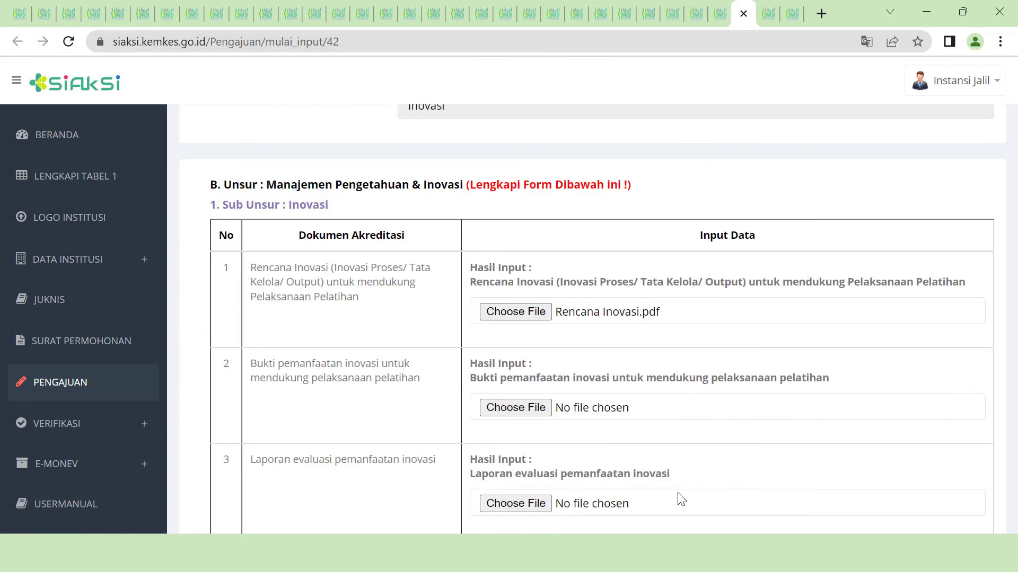
left_click(514, 410)
left_click(289, 425)
left_click(676, 501)
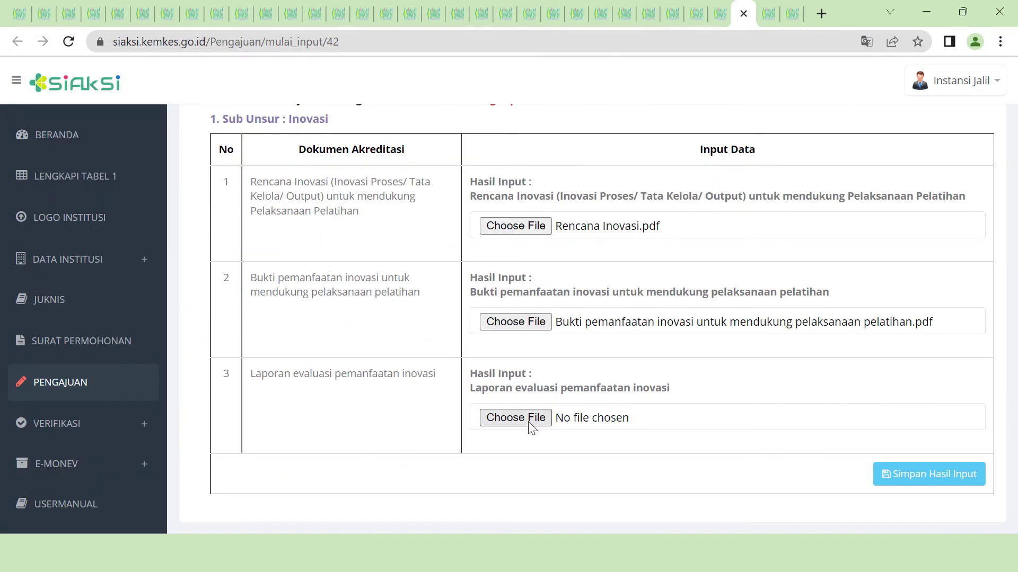
- Attach Laporan evaluasi pemanfaatan inovasi to row 3, save, and mark all unsur complete
left_click(536, 420)
scroll(356, 364, "down", 5)
left_click(767, 62)
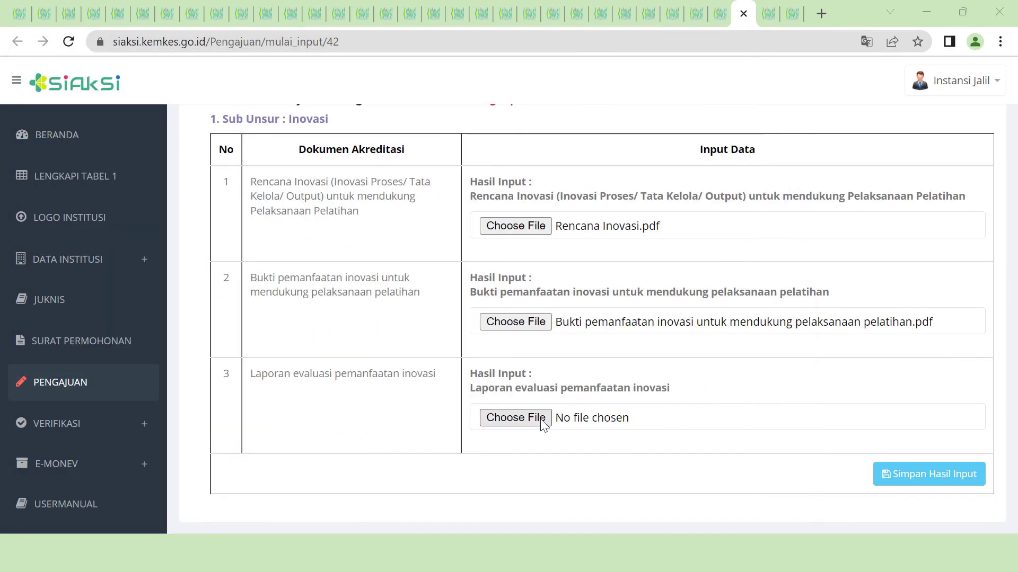
left_click(542, 419)
scroll(513, 390, "down", 6)
left_click(371, 211)
left_click(665, 501)
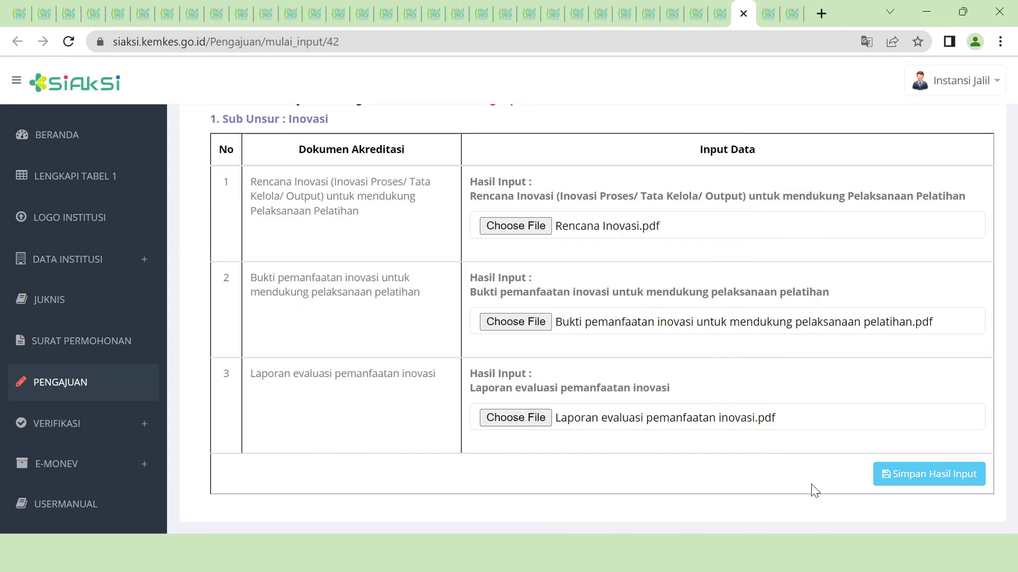
left_click(903, 475)
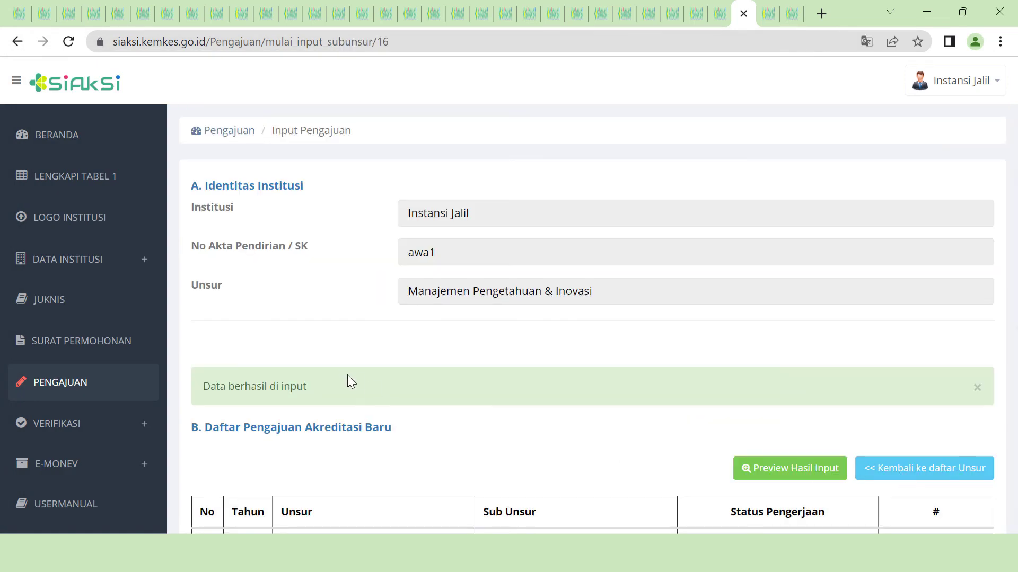
scroll(517, 443, "down", 5)
left_click(955, 386)
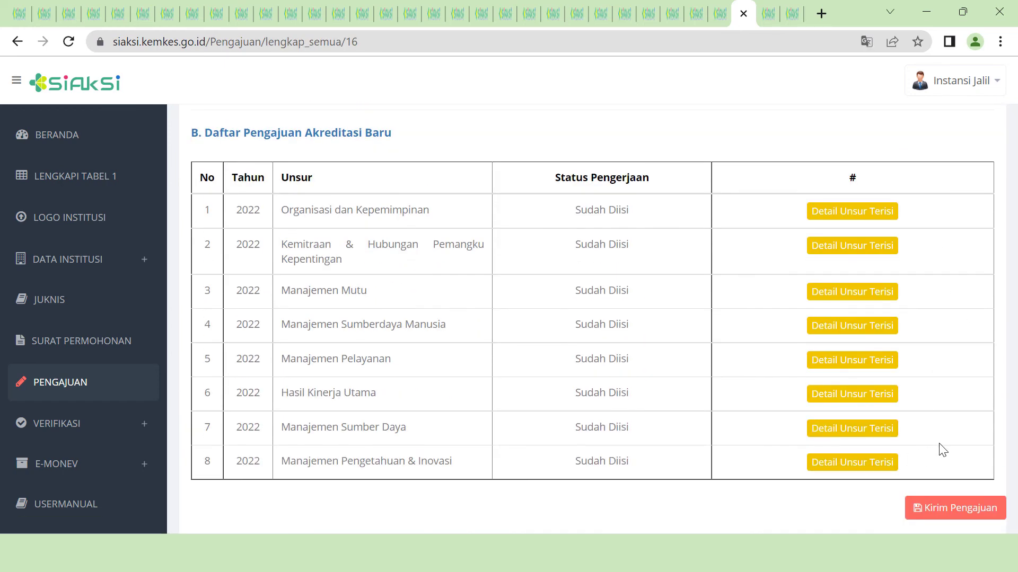
- Send the accreditation submission via Kirim Pengajuan, confirm it, and dismiss the Berhasil message
left_click(959, 513)
left_click(659, 401)
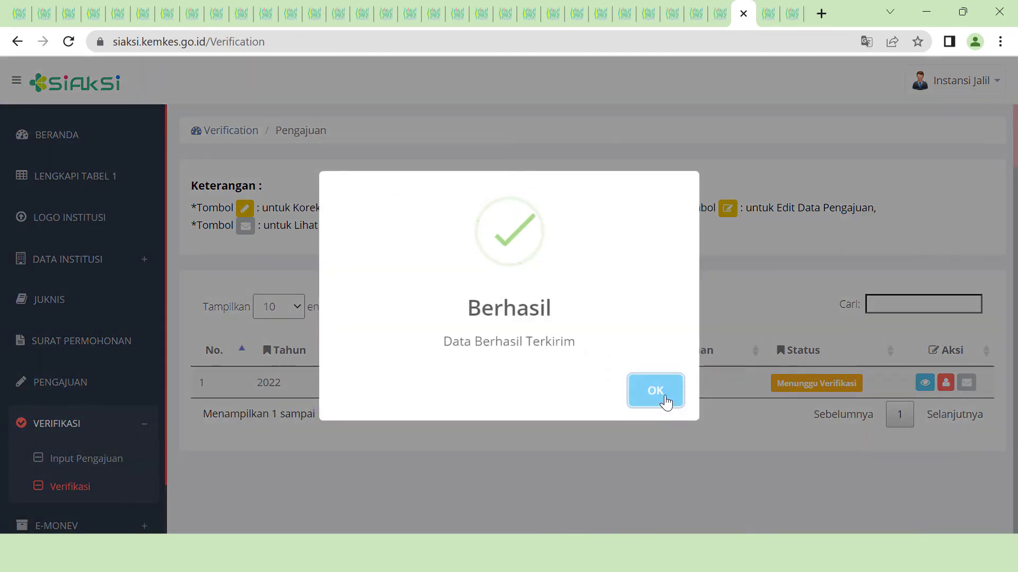
left_click(665, 402)
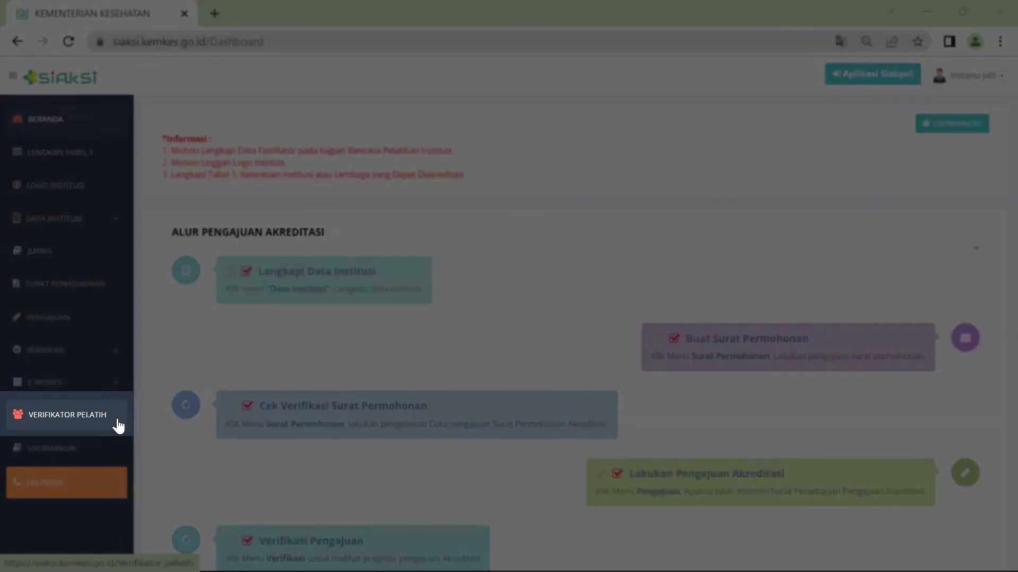
- On the Verifikator Pelatih page, select the staff member to propose as trainer
left_click(117, 422)
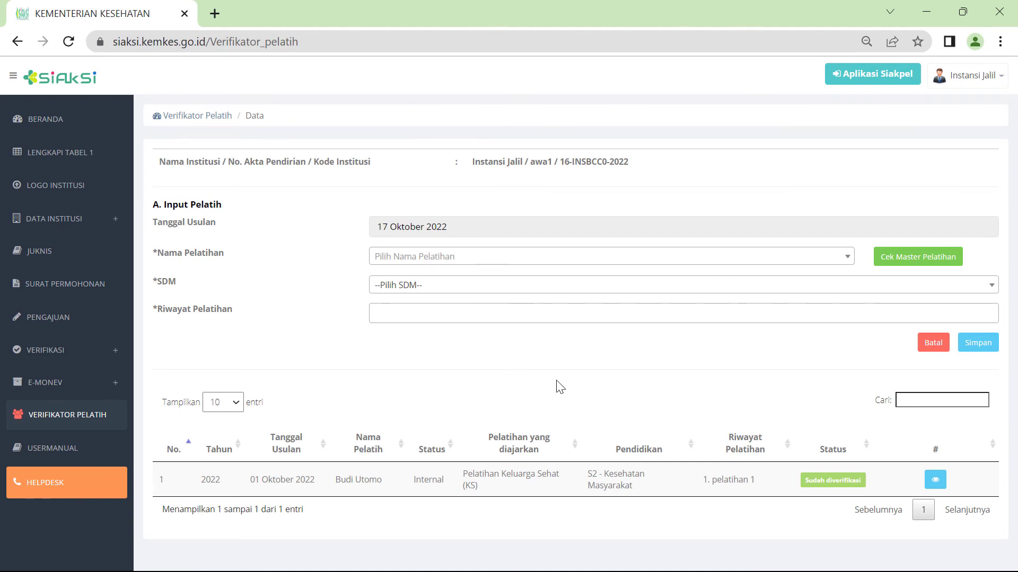
left_click(820, 294)
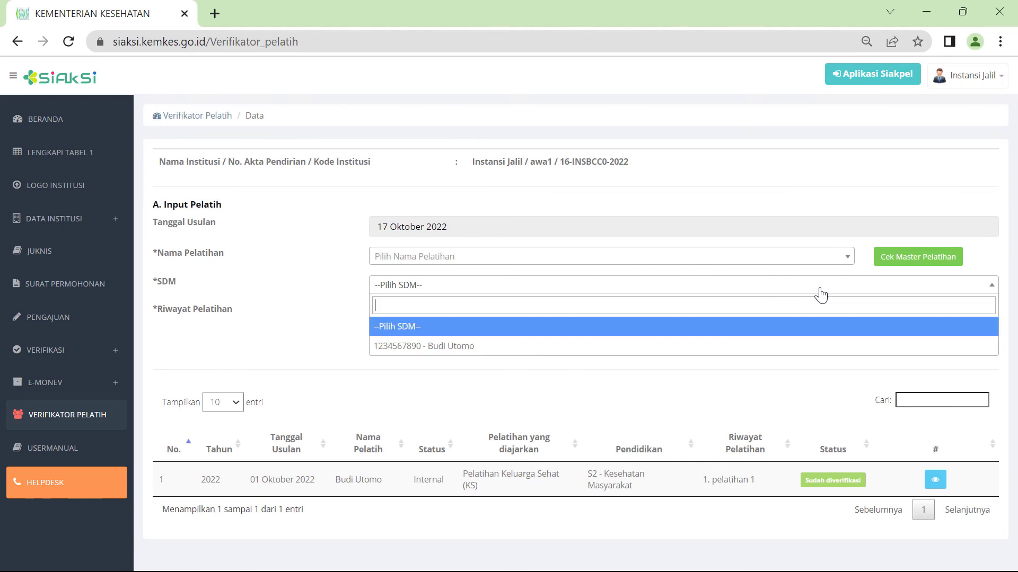
left_click(484, 348)
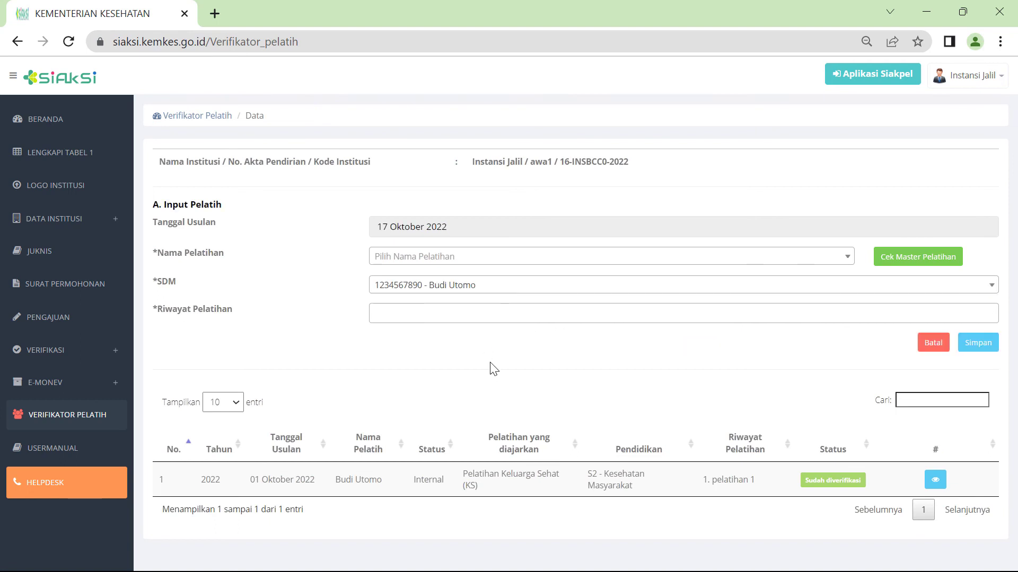
- Set Nama Pelatihan to Pelatihan Manajemen Puskesmas di Perkotaan after browsing the master training list
left_click(844, 261)
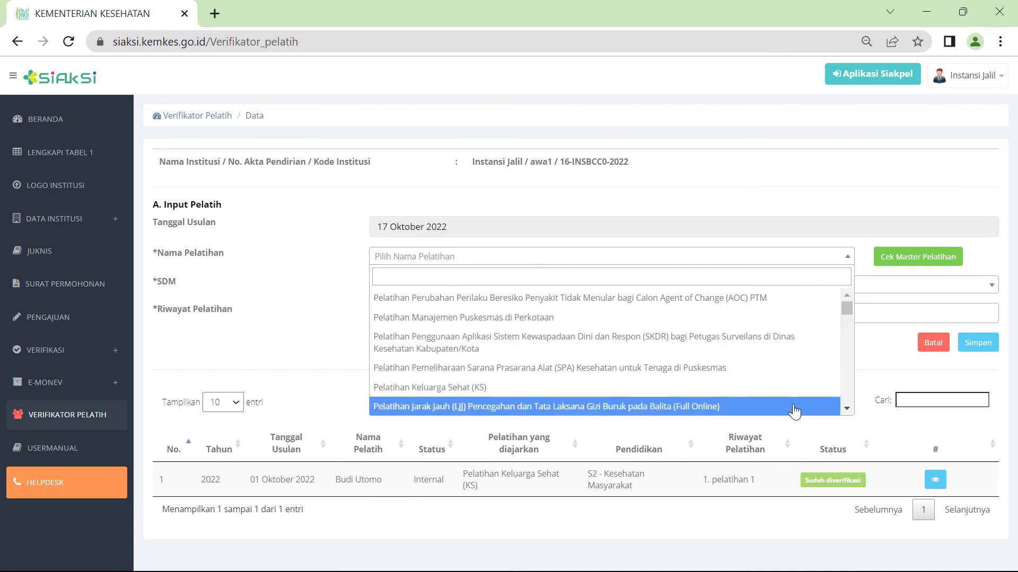
scroll(847, 408, "down", 3)
scroll(847, 408, "down", 5)
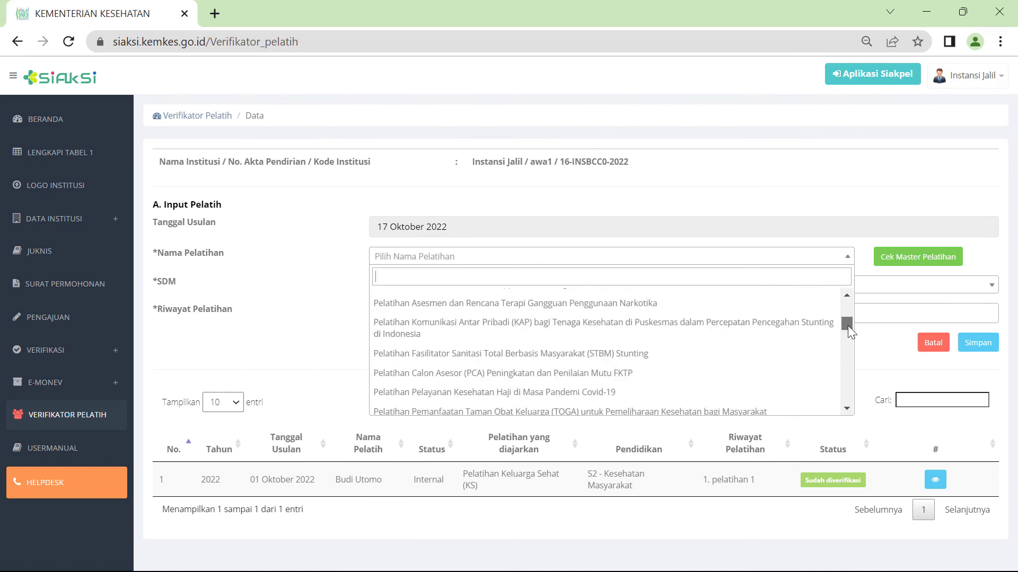
left_click(861, 267)
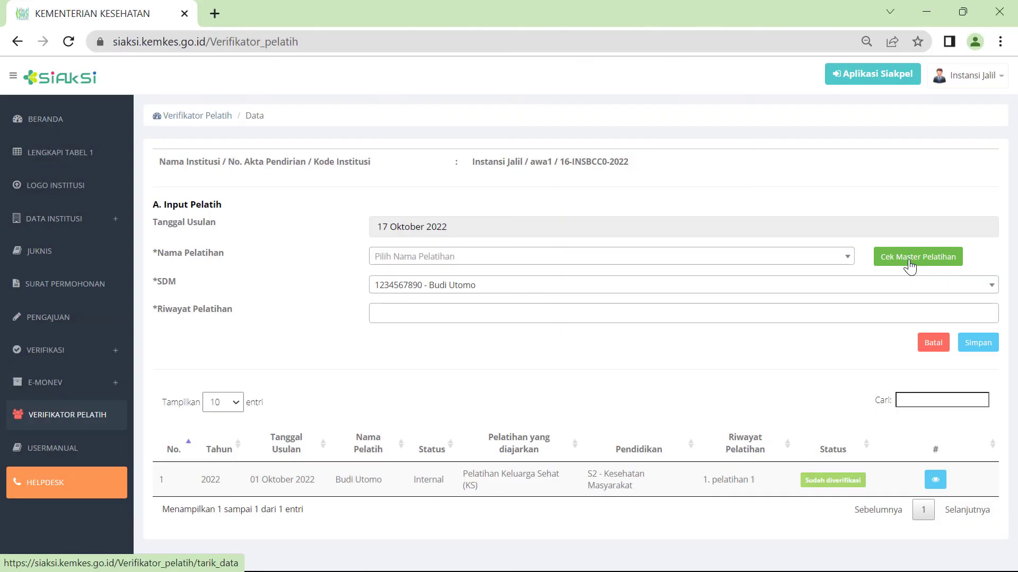
left_click(909, 263)
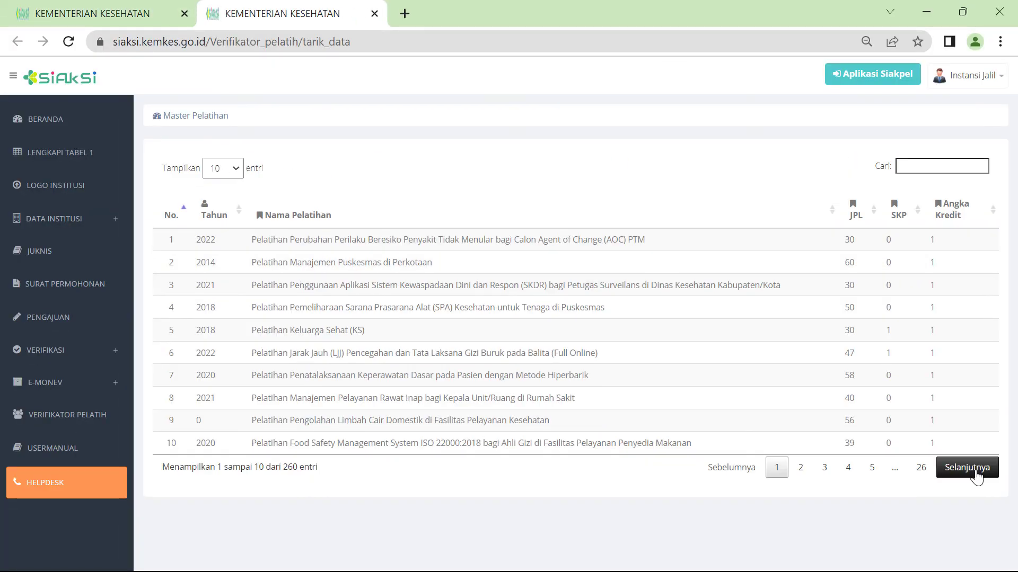
left_click(976, 473)
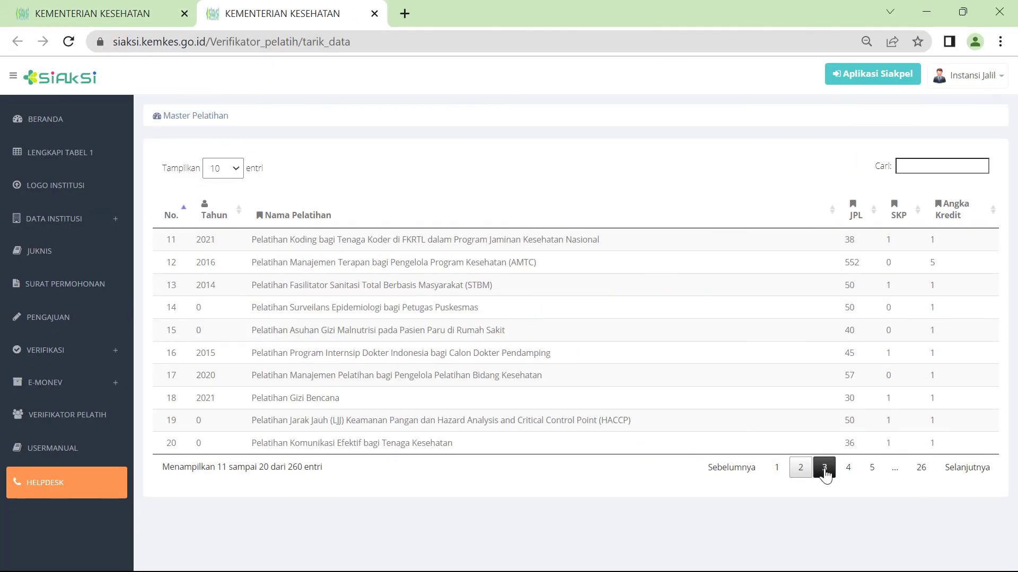
left_click(823, 470)
left_click(967, 467)
left_click(921, 468)
left_click(375, 13)
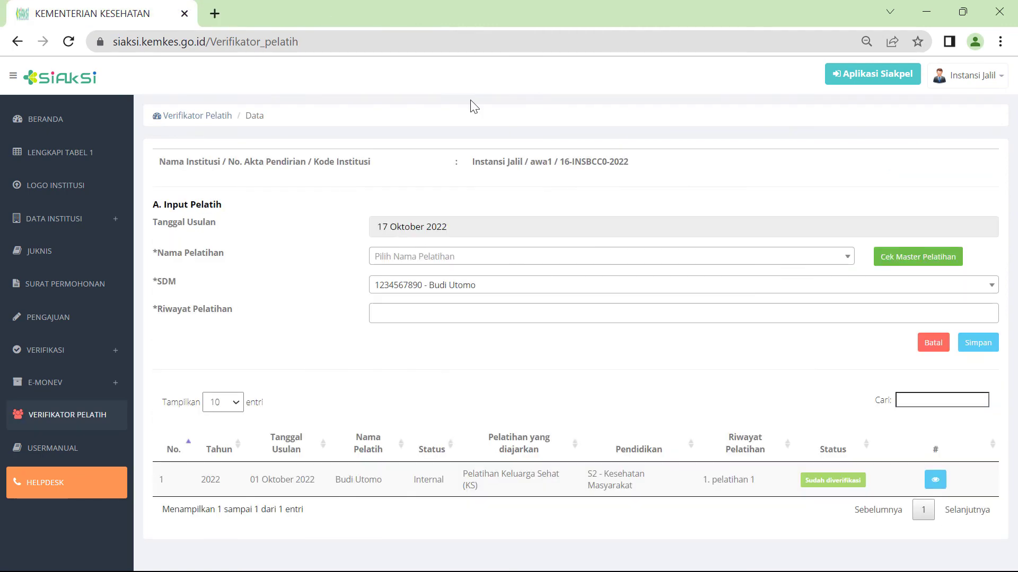
left_click(506, 259)
left_click(509, 318)
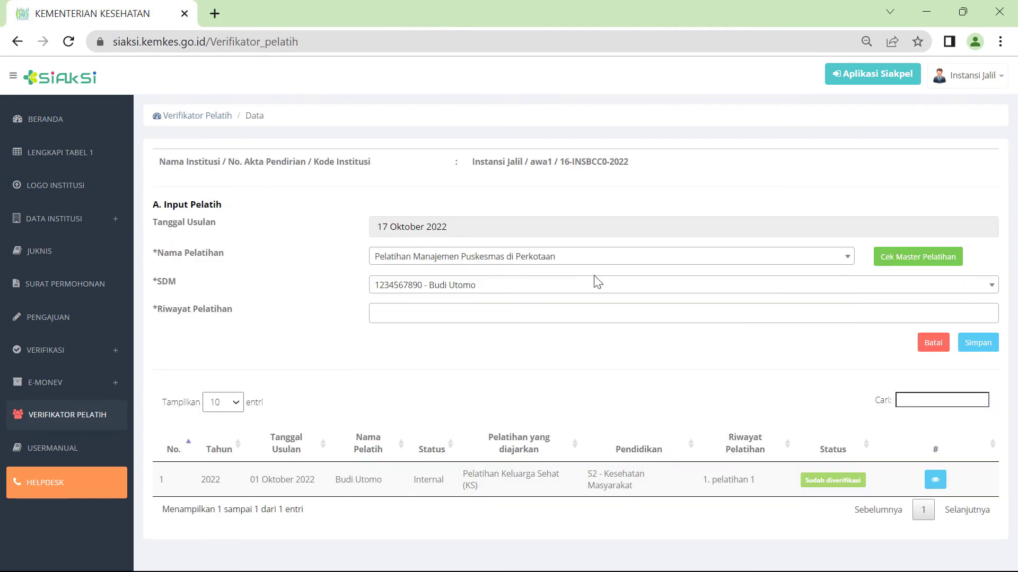
- Add pelatihan 1 as training history and save the trainer entry
left_click(584, 316)
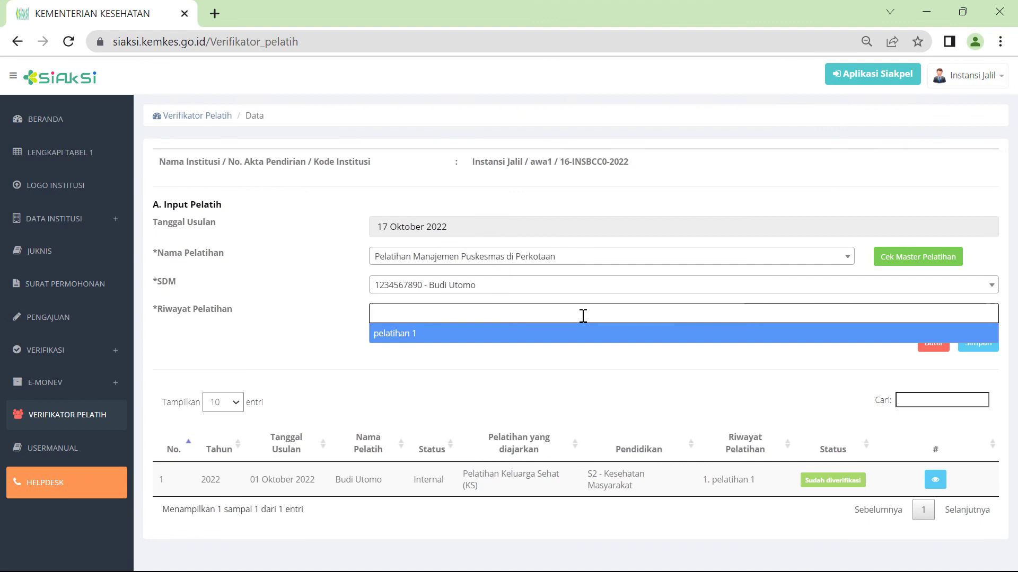
left_click(409, 332)
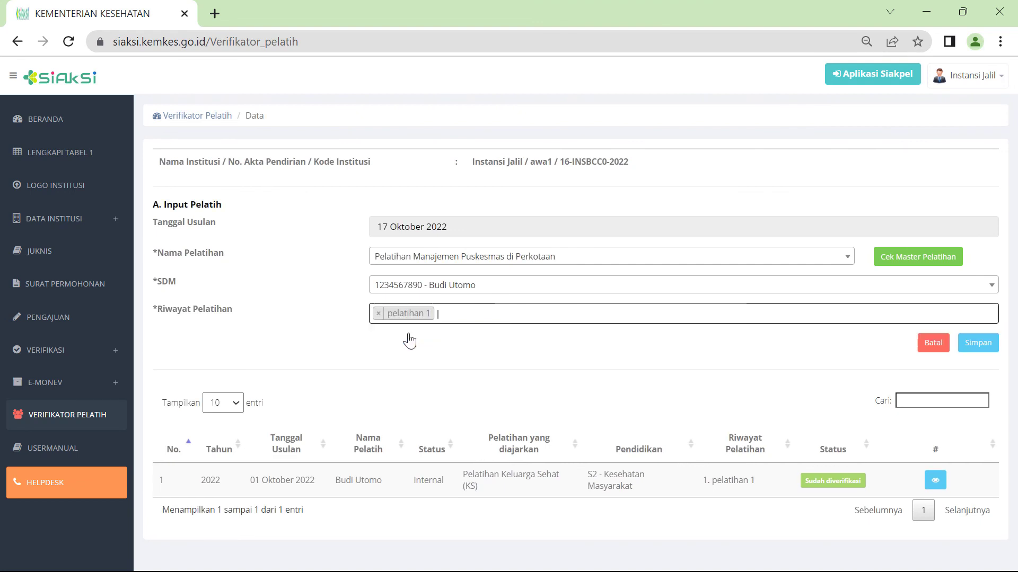
left_click(996, 350)
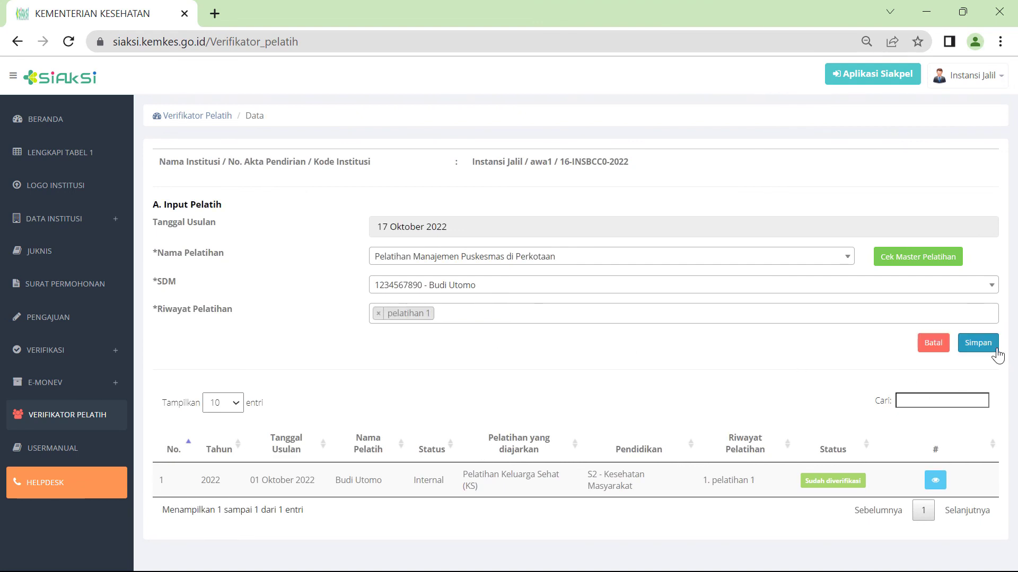
scroll(1007, 364, "down", 1)
scroll(1004, 363, "down", 4)
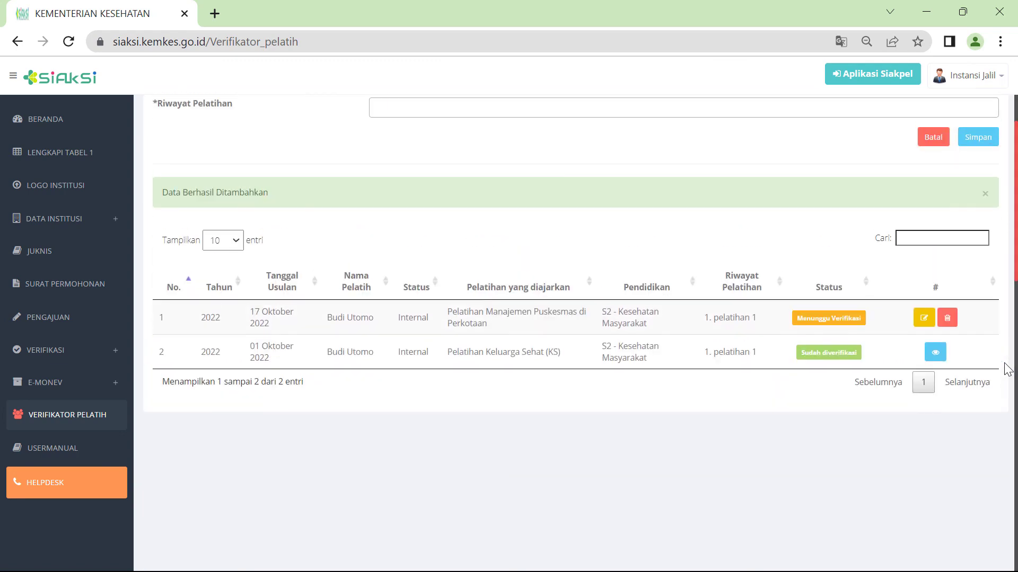